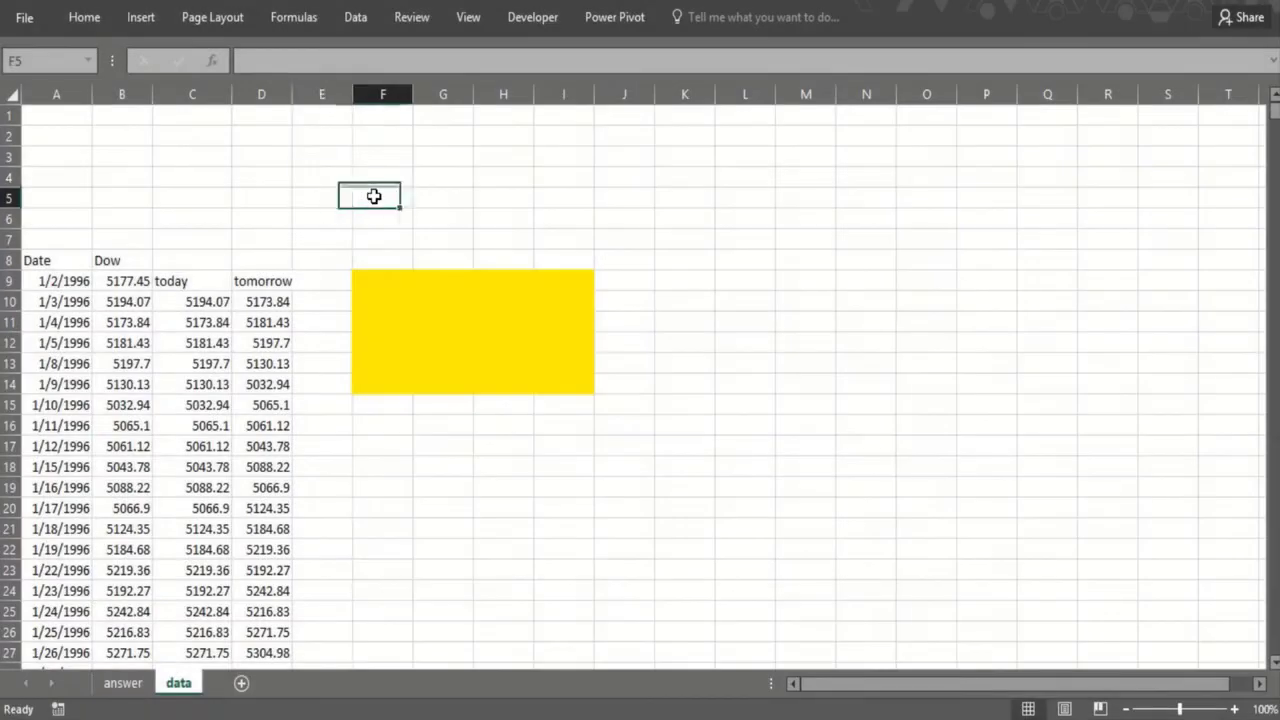
Step: Enter the heading "What's a good Rsq" in cell F4
left_click(374, 214)
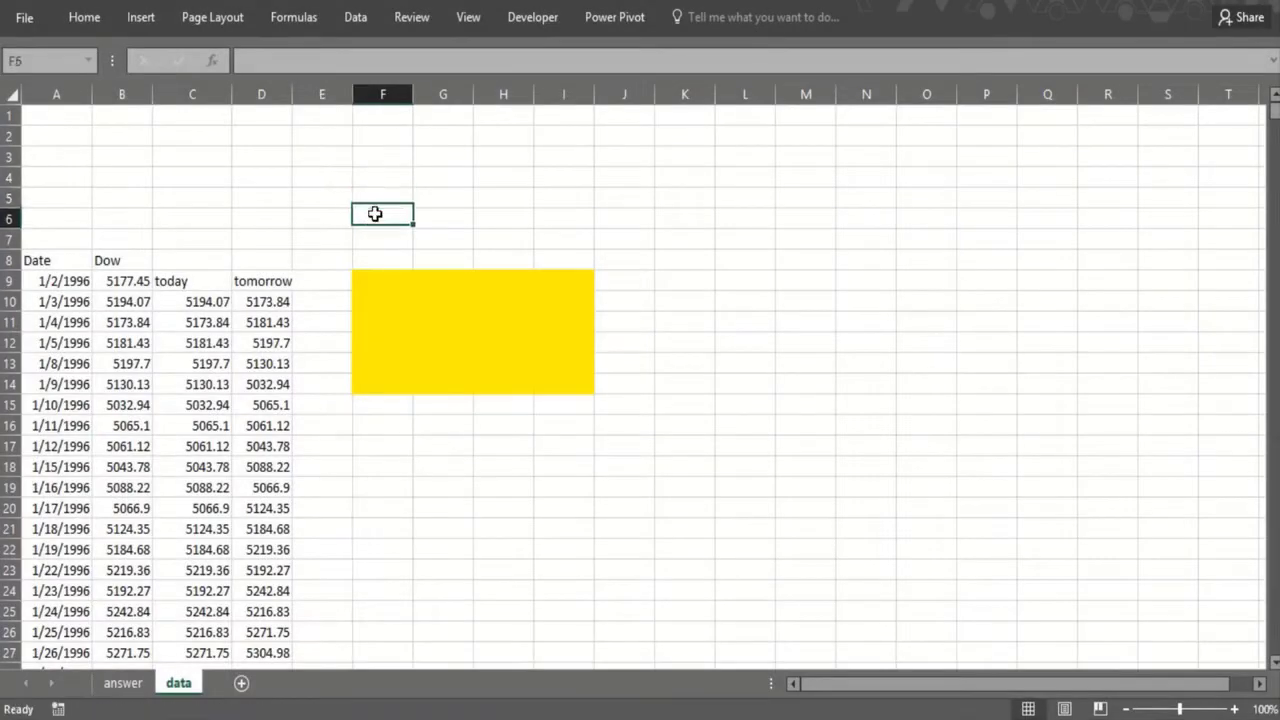
left_click(370, 178)
type("What's a")
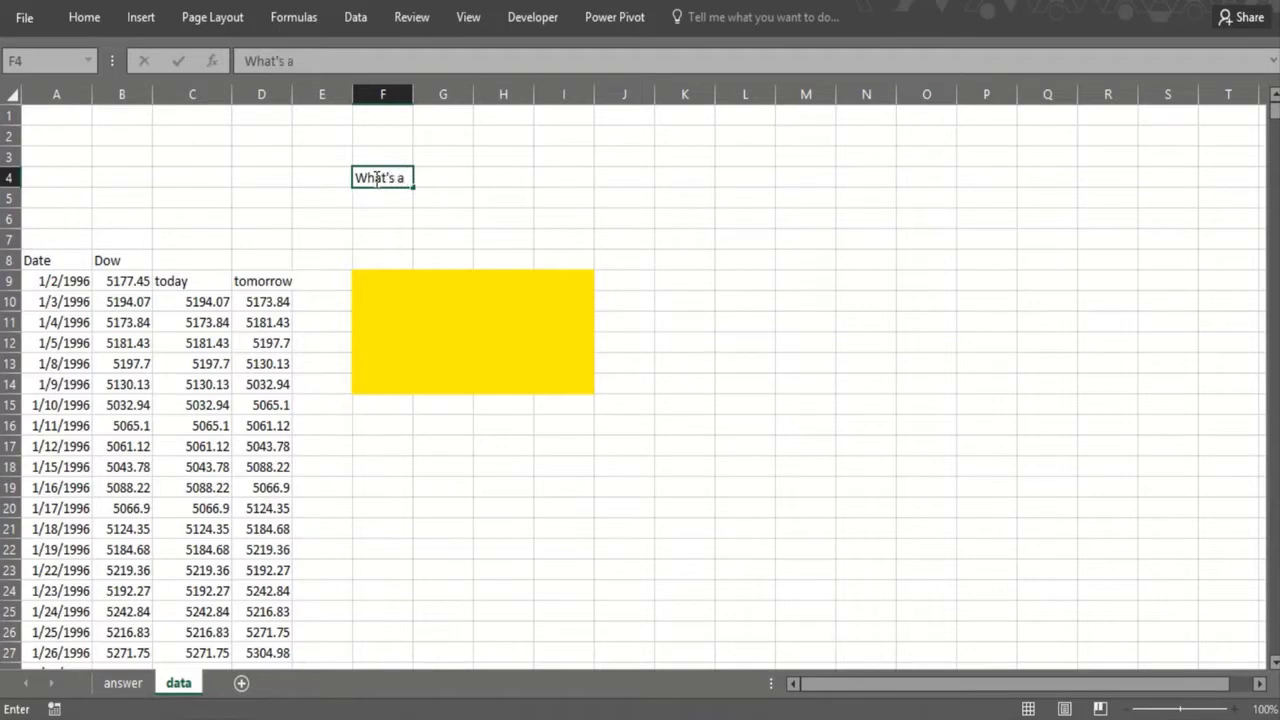
type(" good Rsq")
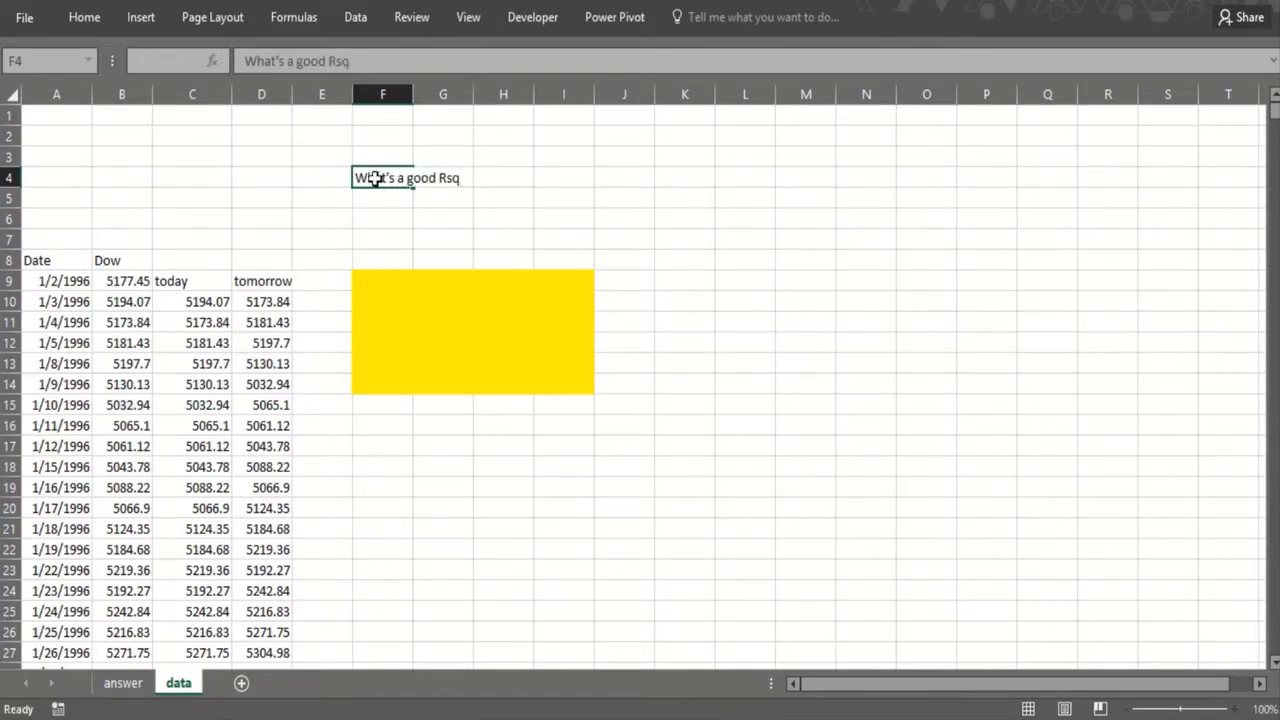
key("Return")
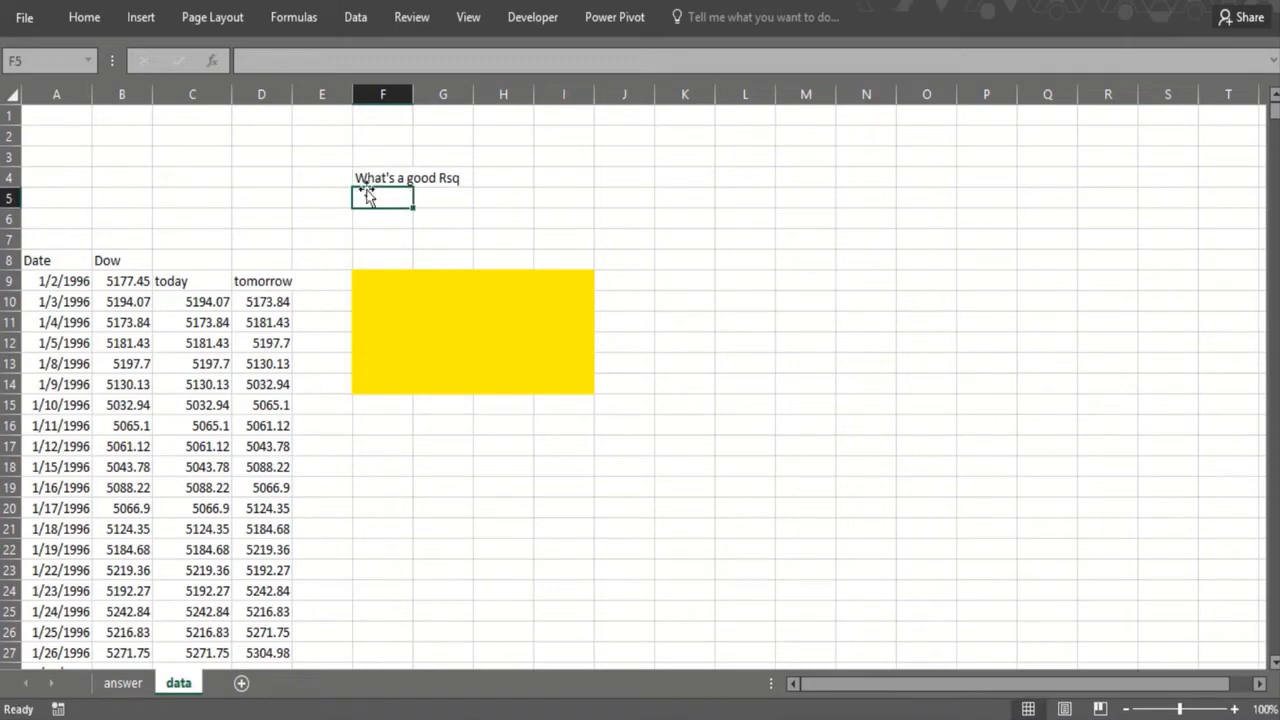
Step: Make all the text on the data sheet bold
left_click(247, 254)
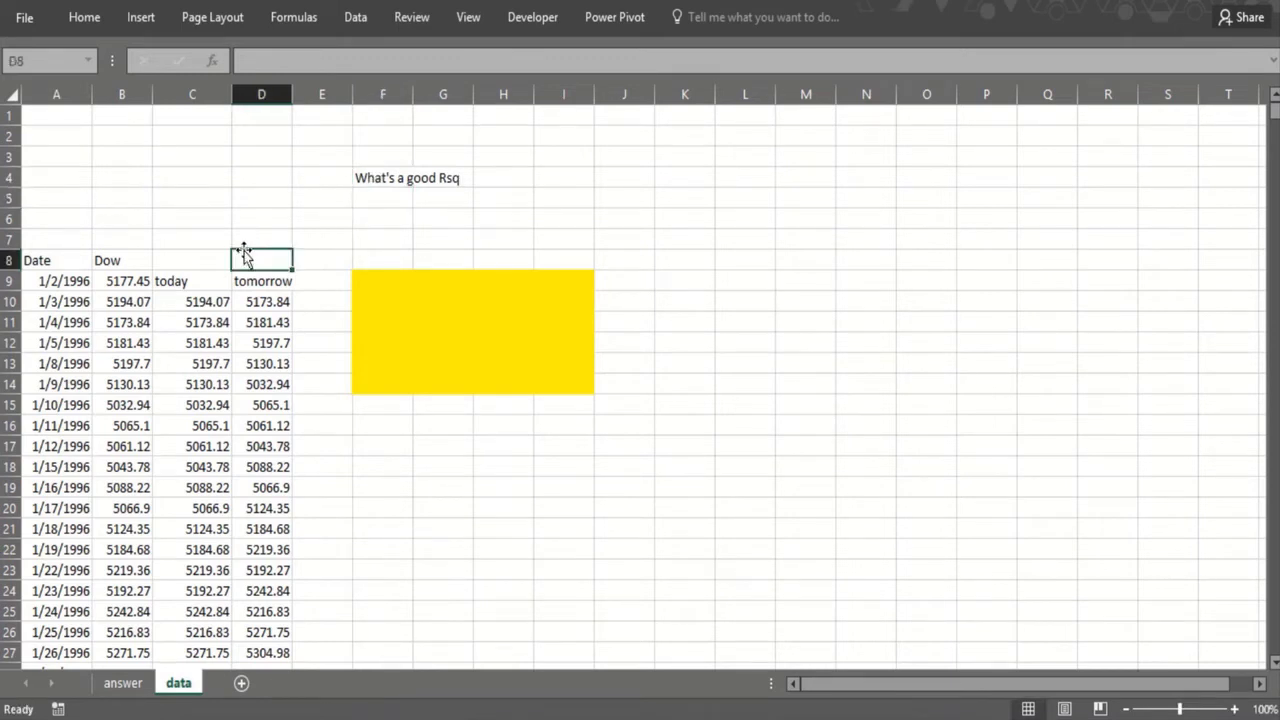
left_click(13, 92)
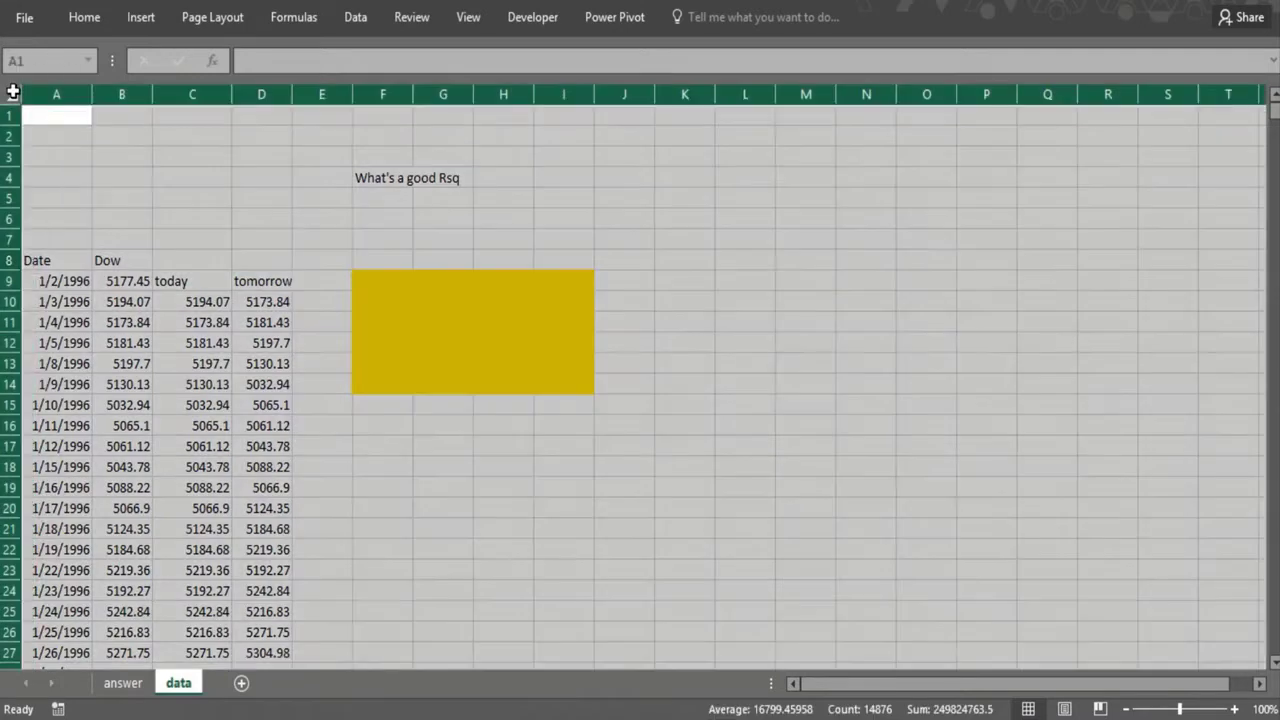
key("ctrl+b")
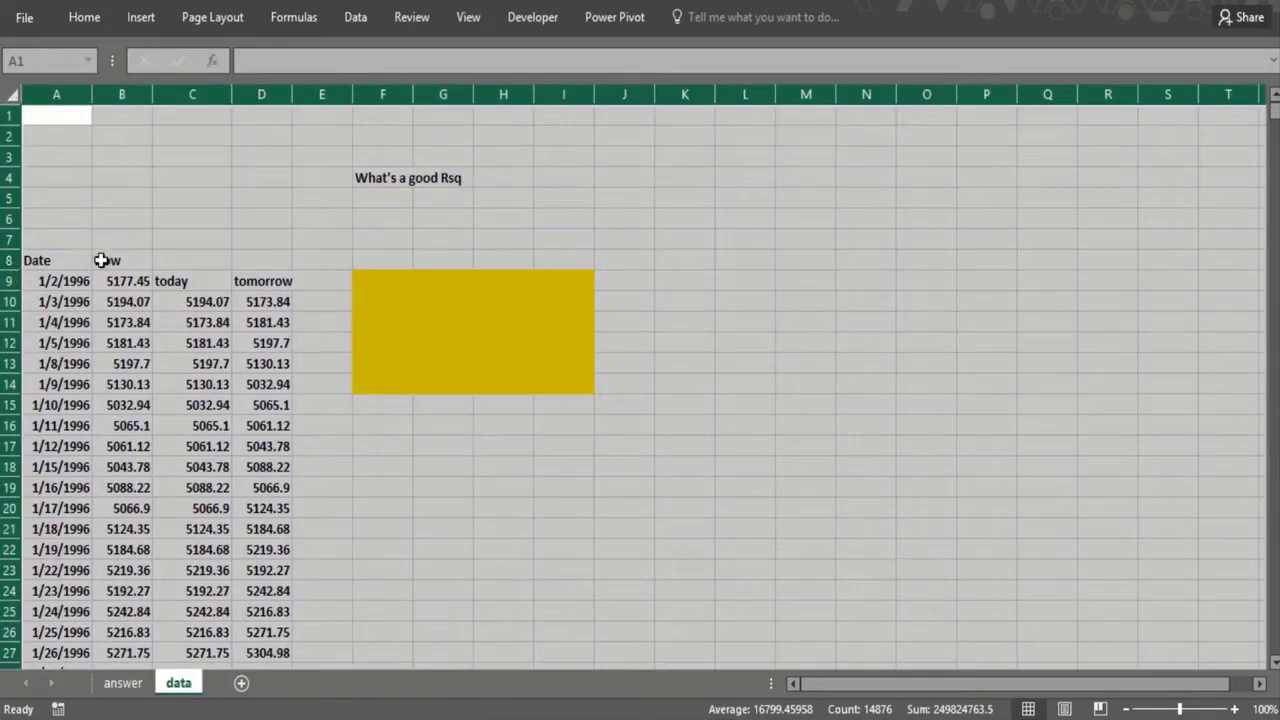
Step: Examine how far the date and today columns run and how the today and tomorrow formulas reference the Dow values
left_click(71, 285)
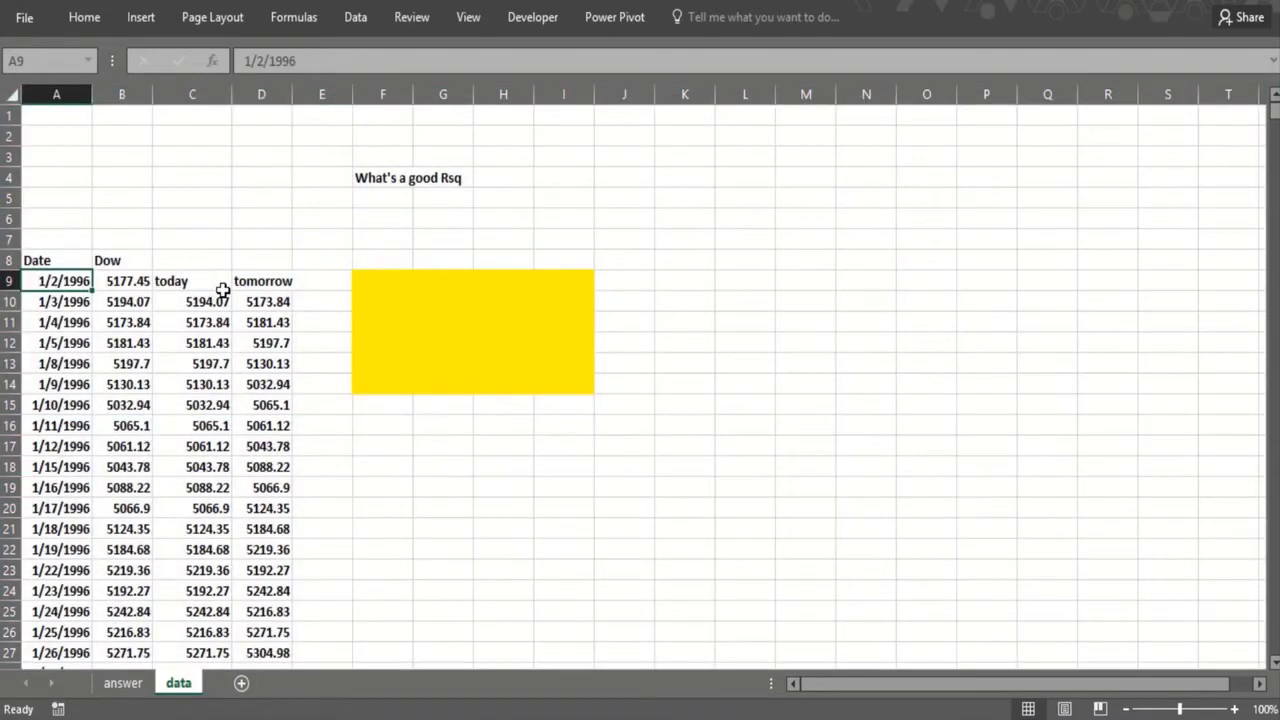
key("ctrl+shift+Down")
key("ctrl+Up")
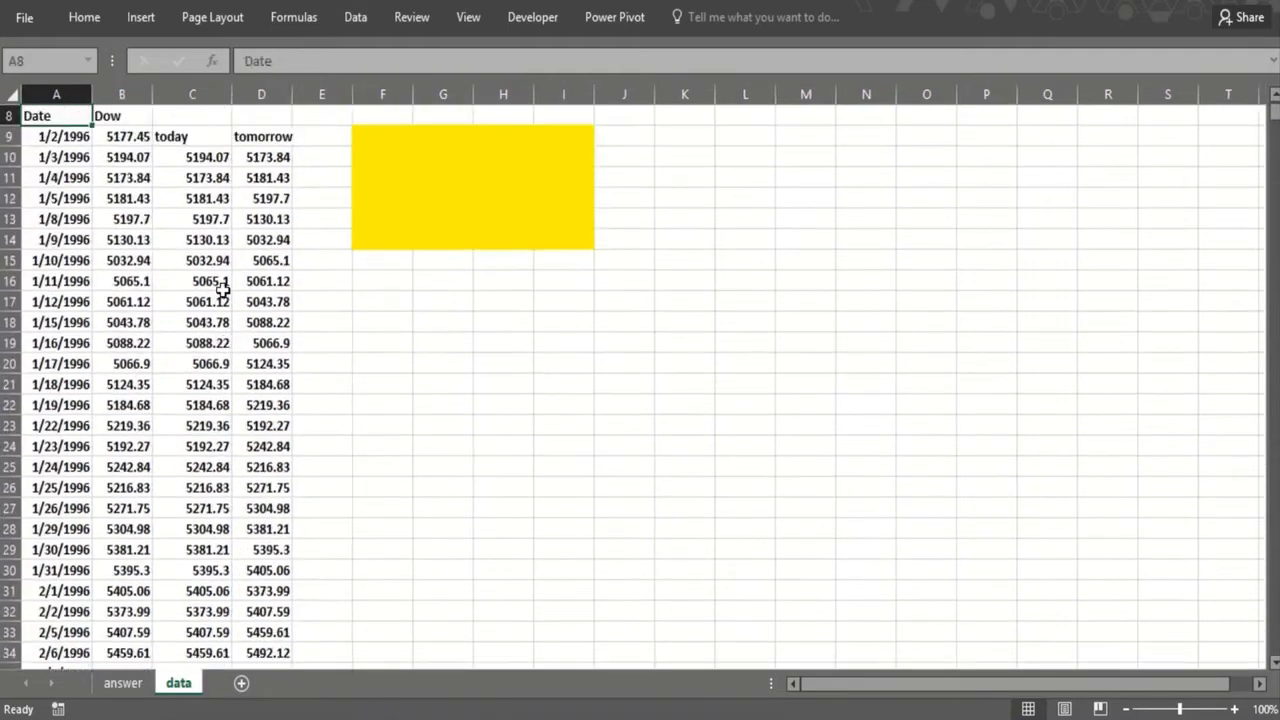
key("ctrl+Up")
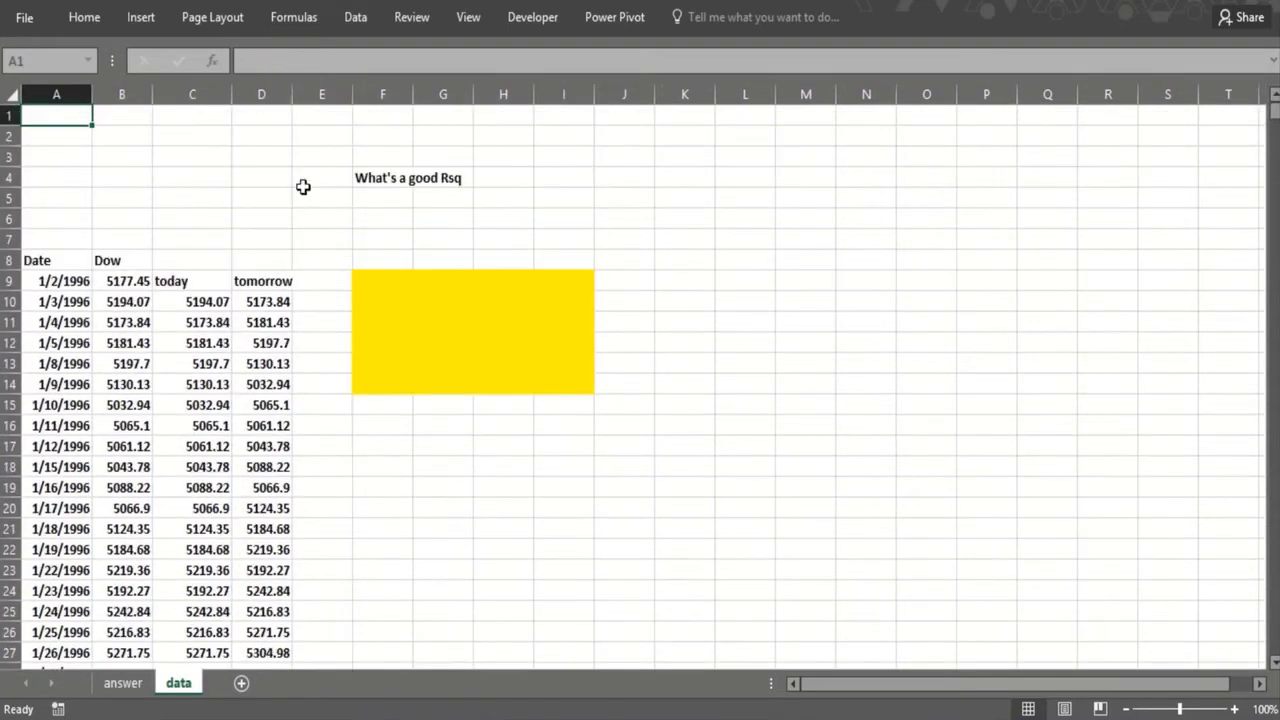
left_click(214, 302)
left_click(257, 303)
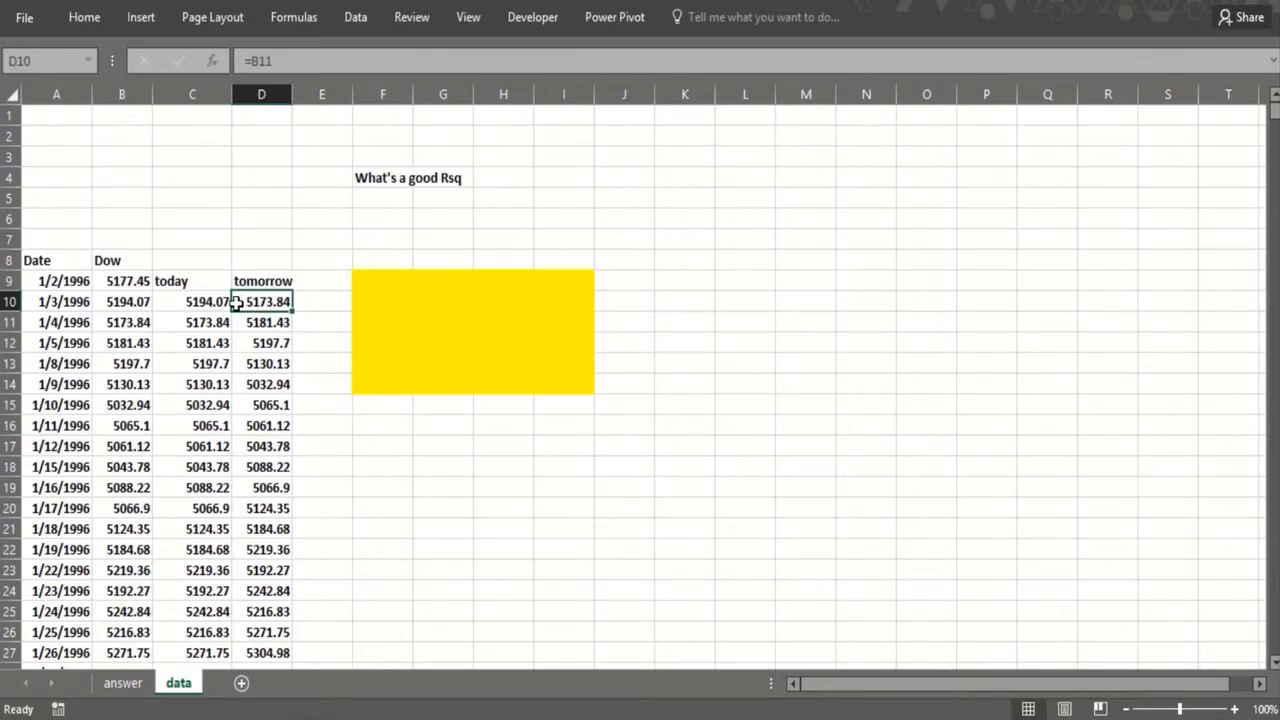
left_click(175, 303)
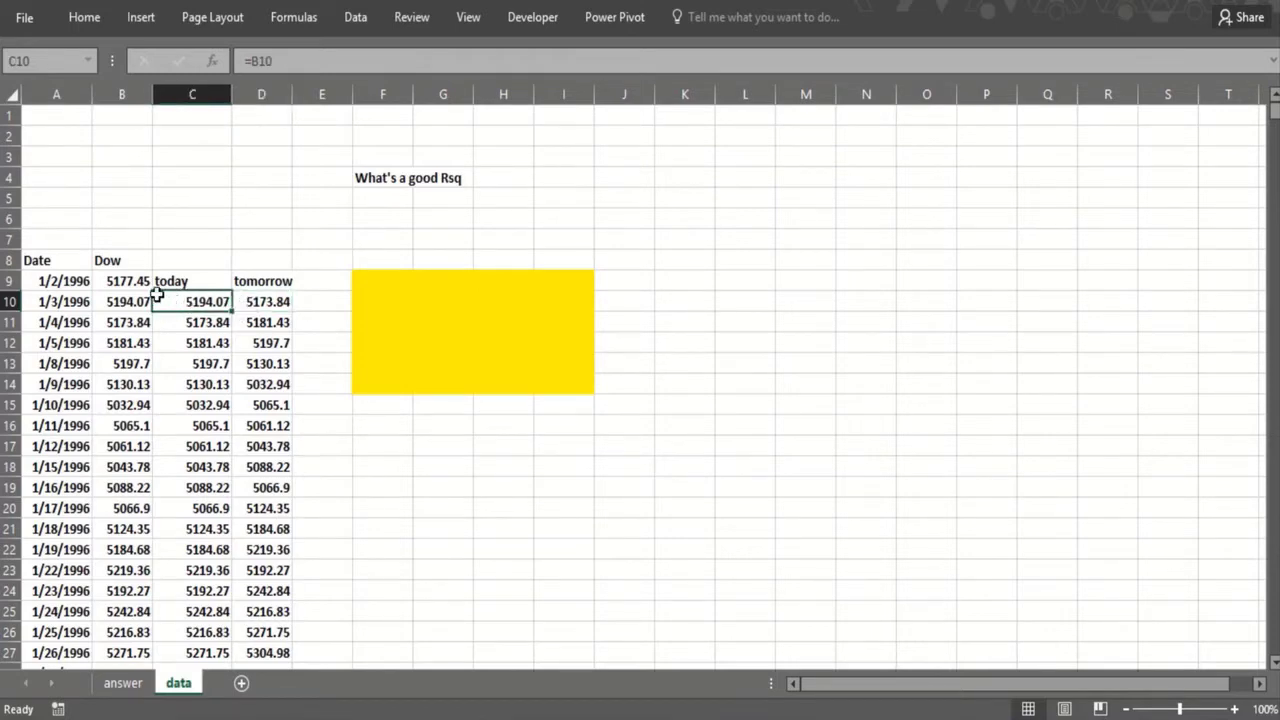
left_click(141, 302)
left_click(185, 304)
left_click(282, 306)
left_click(210, 323)
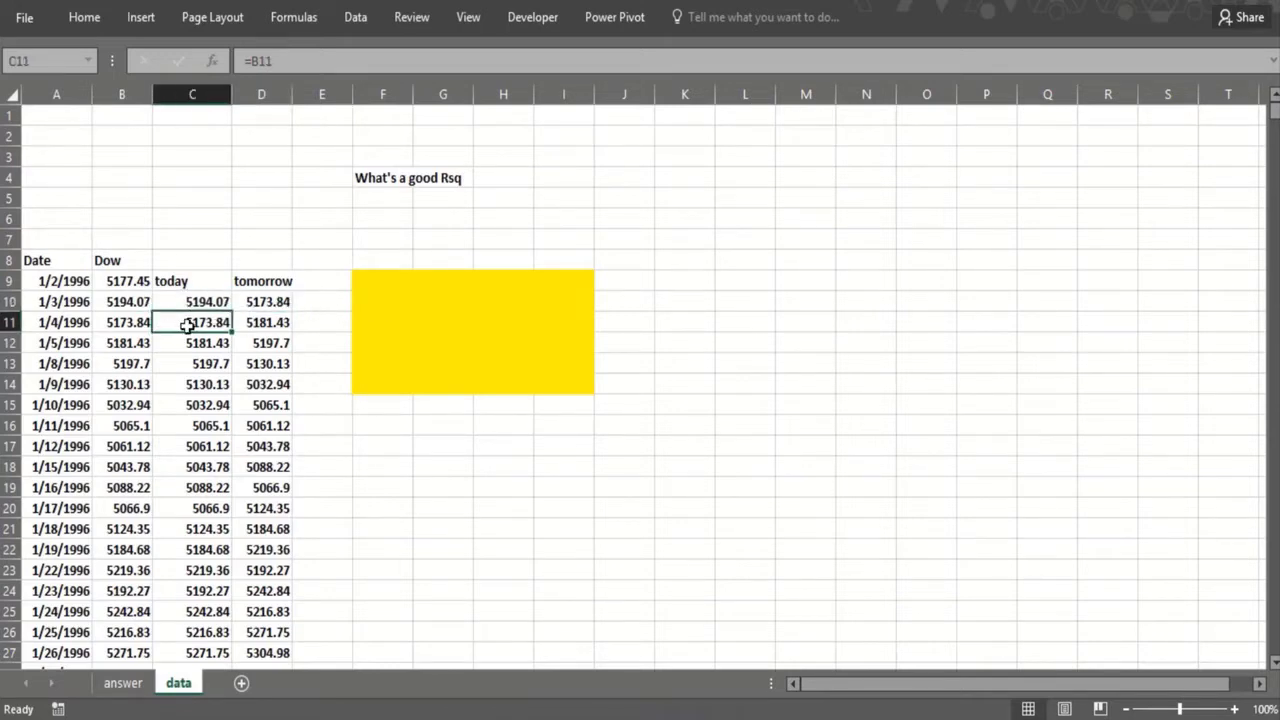
left_click(255, 323)
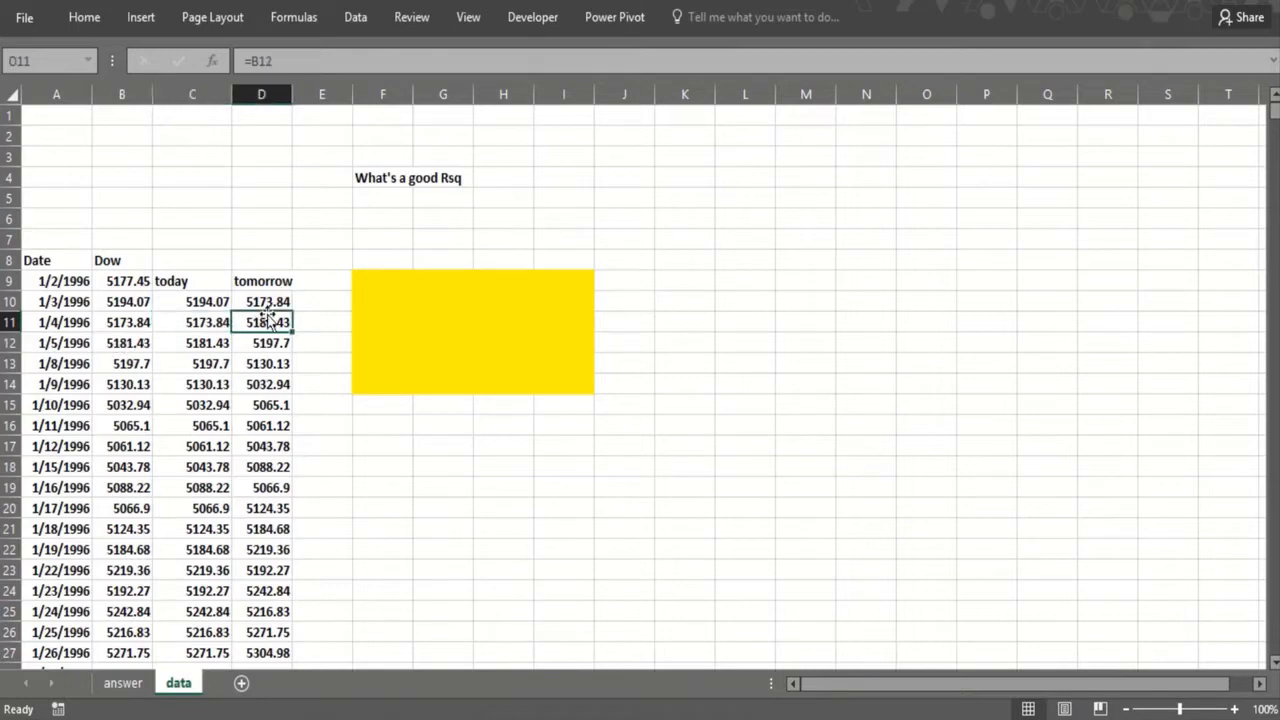
left_click(271, 285)
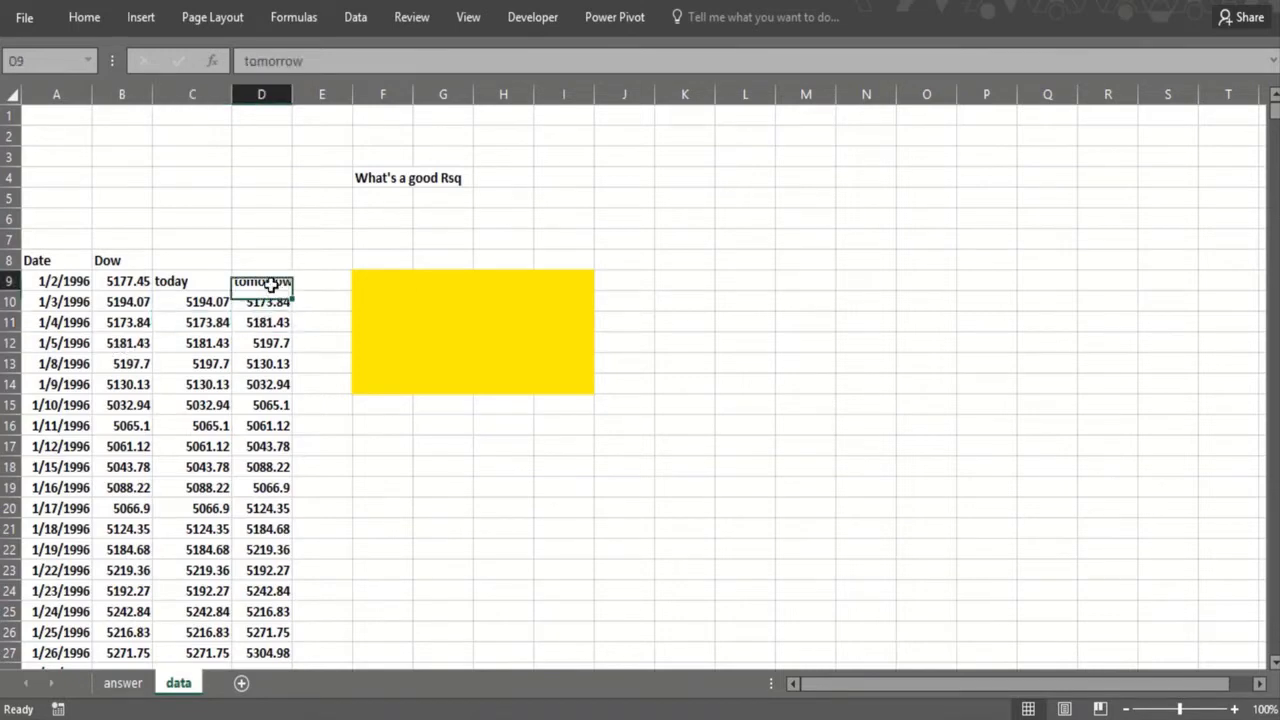
left_click(441, 246)
left_click(188, 305)
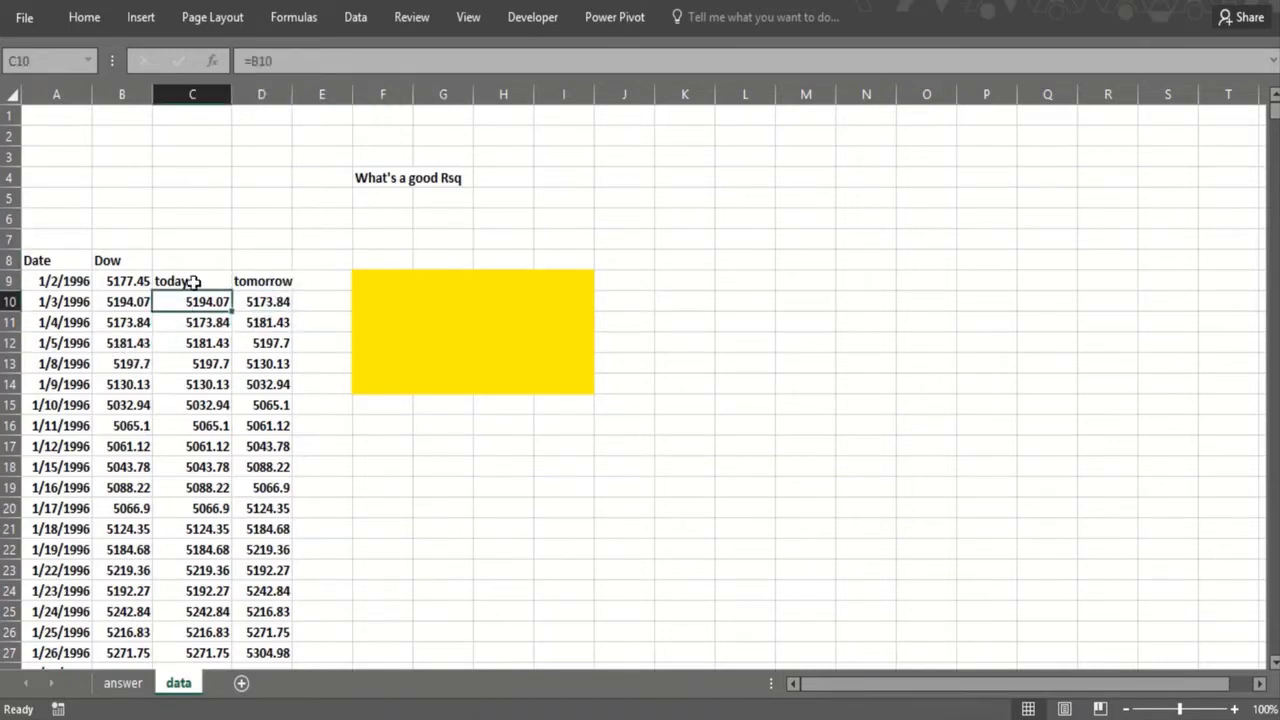
key("ctrl+shift+Down")
key("ctrl+Up")
key("ctrl+Up")
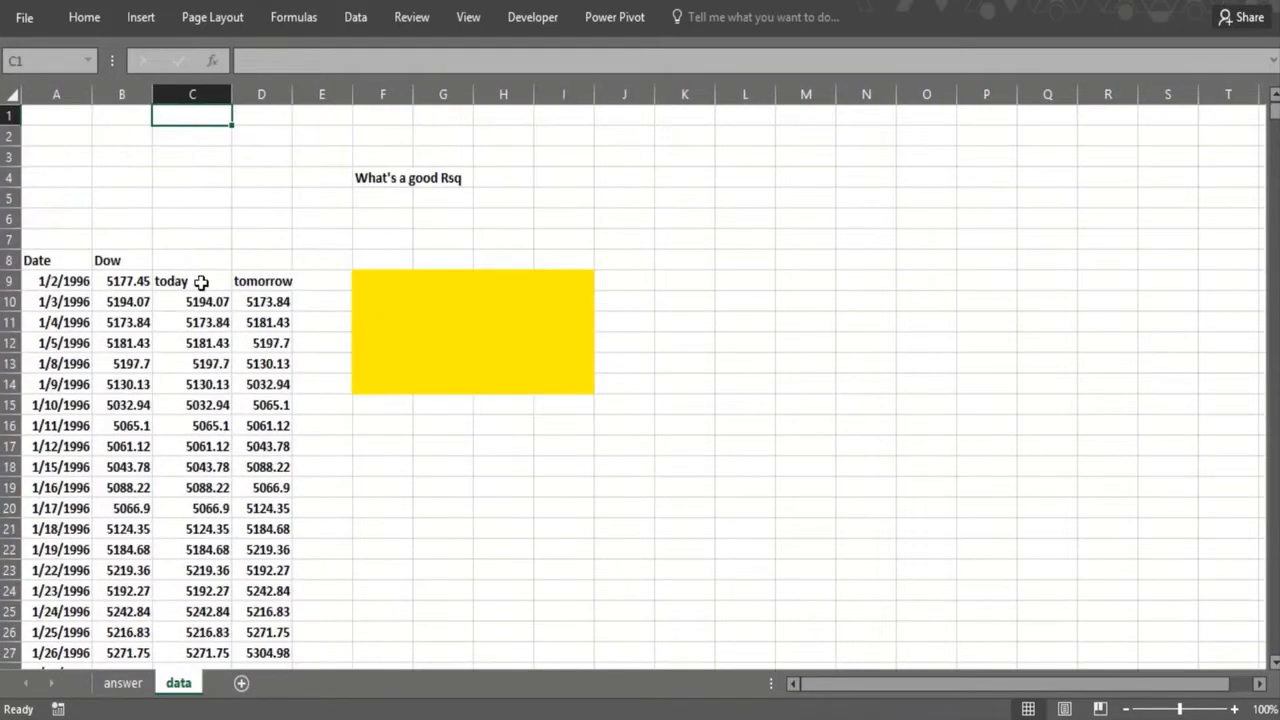
Step: Enter an RSQ formula in F7 with D10:D3728 as the known y values and C10:C3727 as the known x values
left_click(372, 232)
type("=rsq")
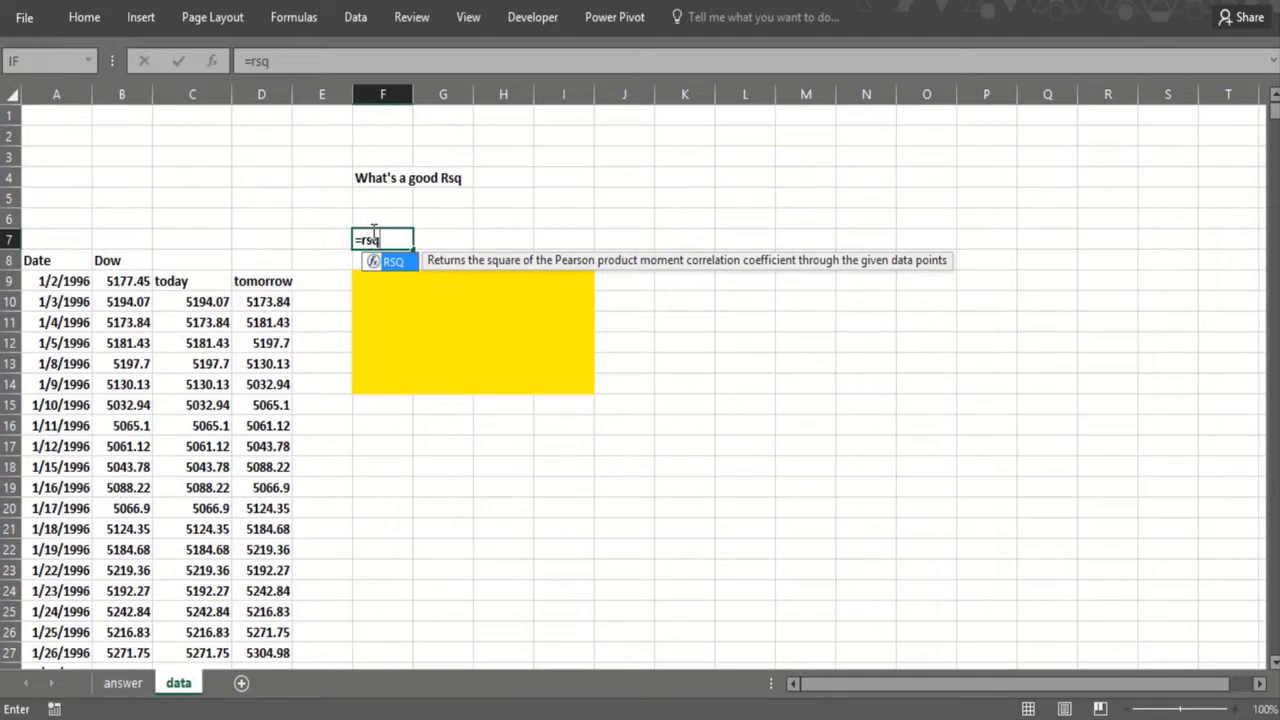
type("(")
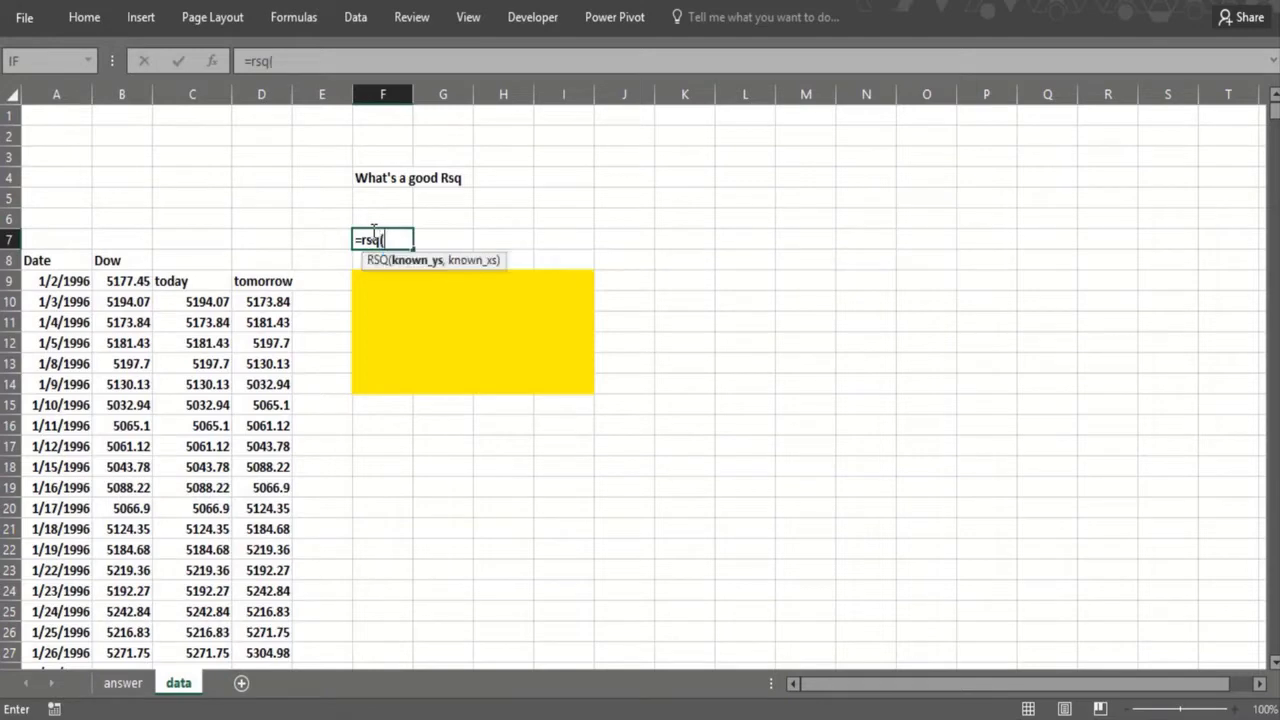
left_click(272, 307)
key("ctrl+shift+Down")
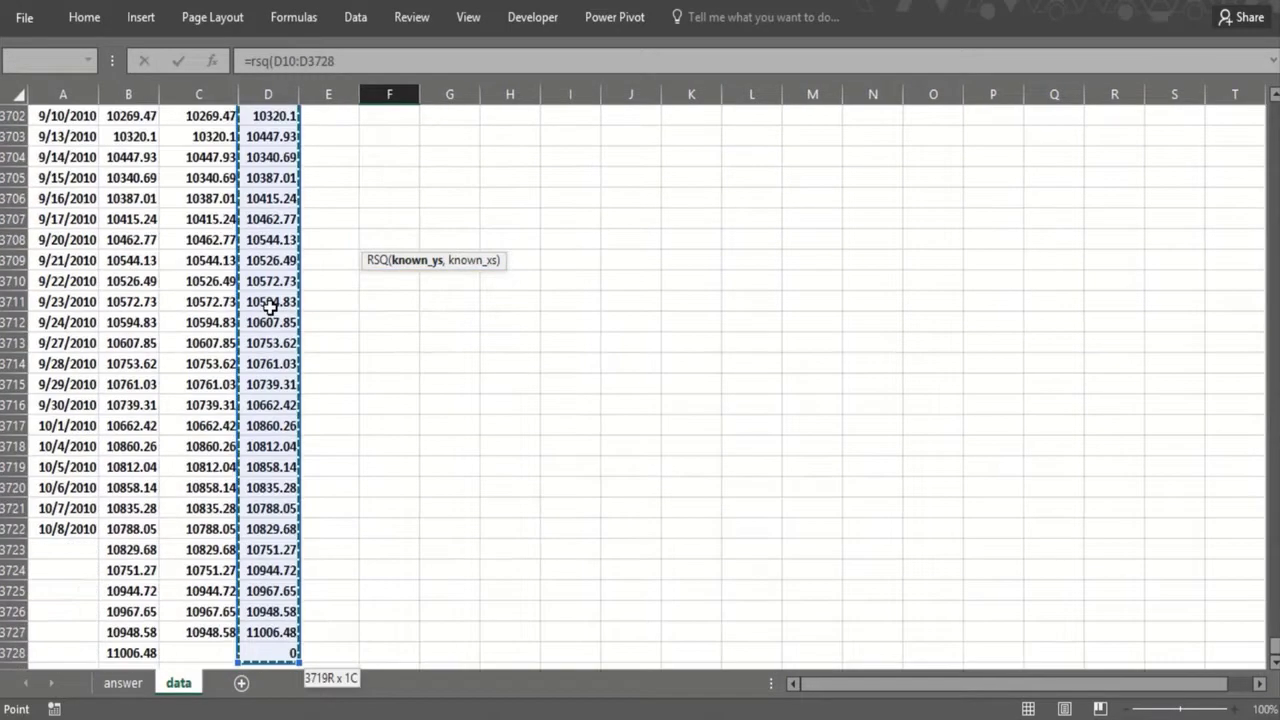
type(",")
left_click_drag(1273, 633, 1266, 110)
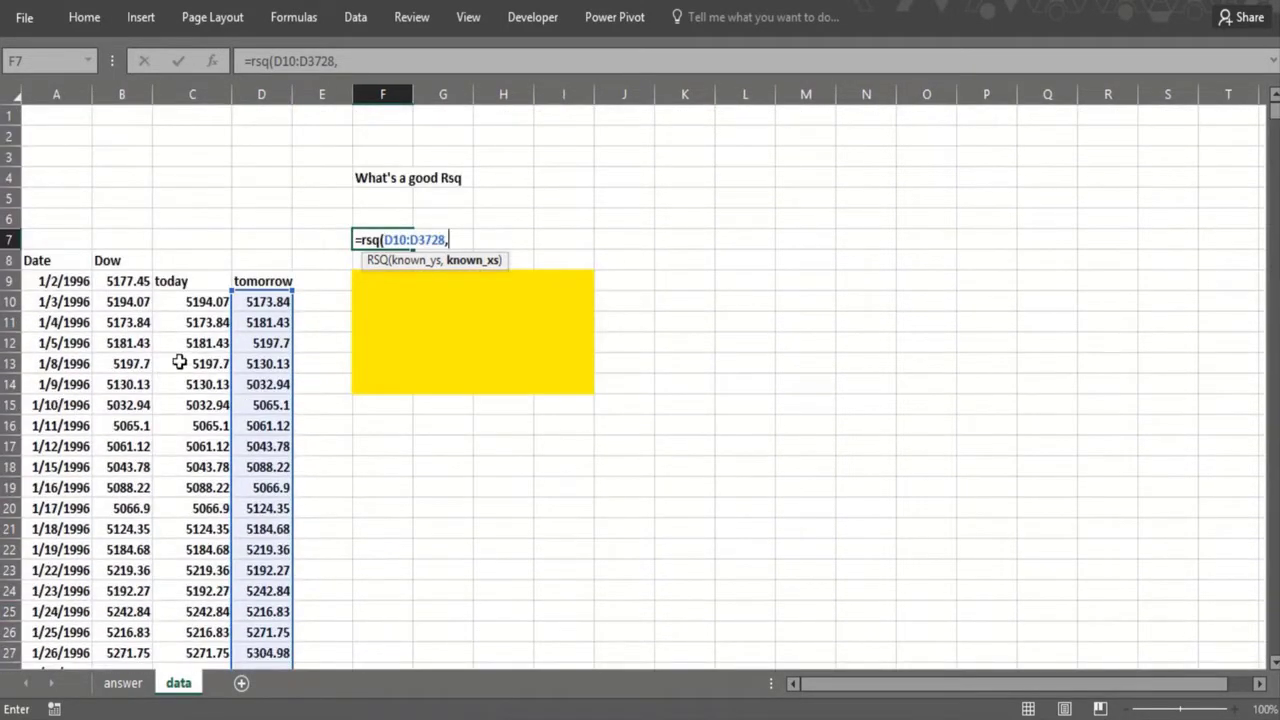
left_click(198, 308)
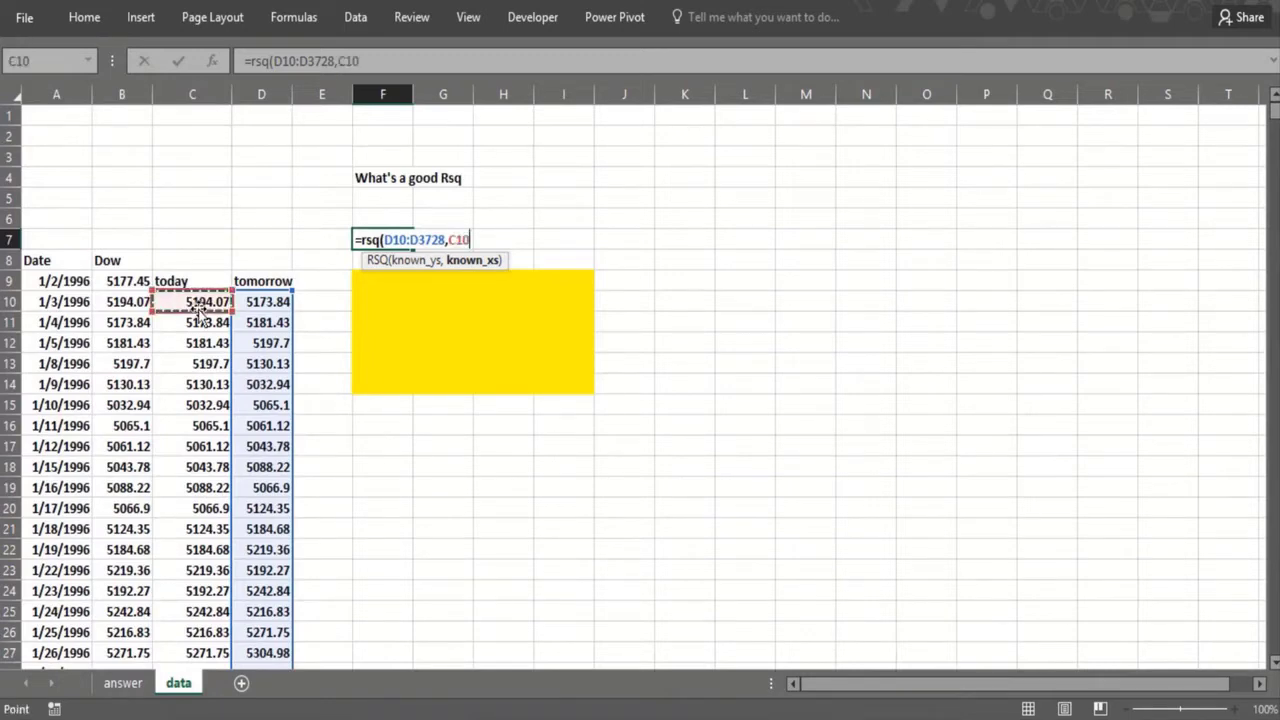
key("ctrl+shift+Down")
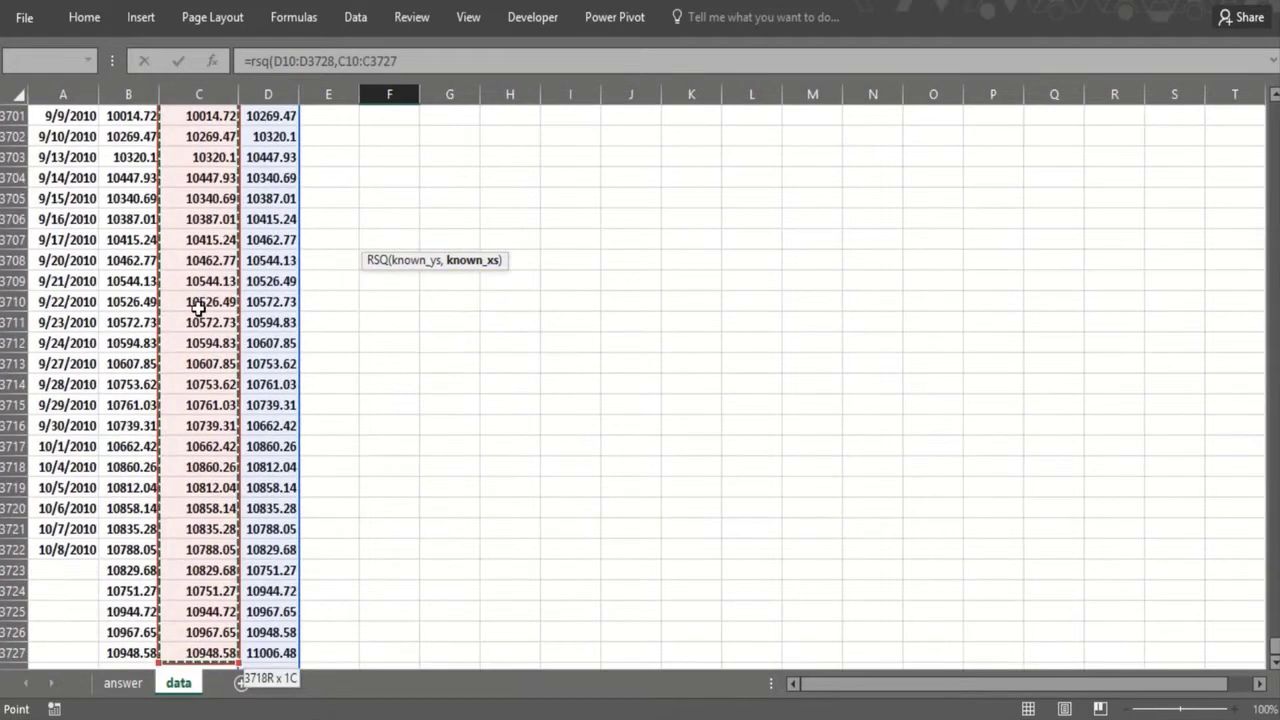
type(")")
key("Return")
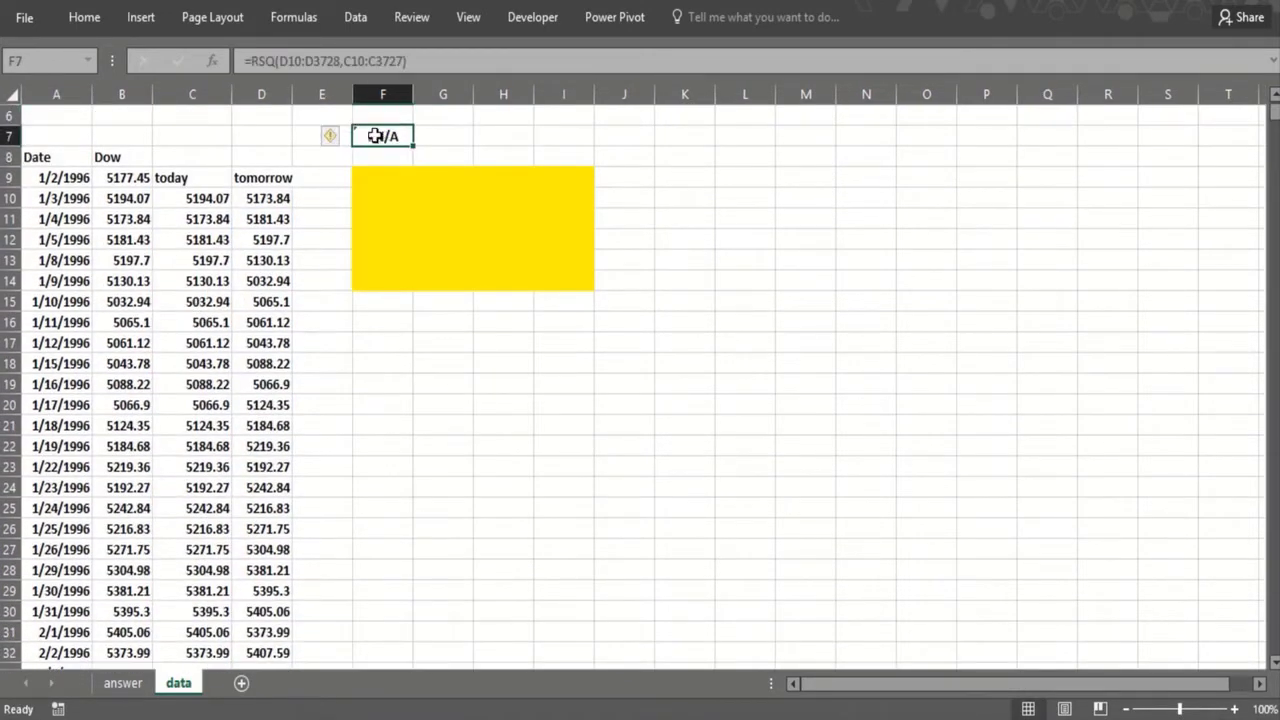
Step: Correct the known y range in the F7 formula to D10:D3727
left_click(341, 61)
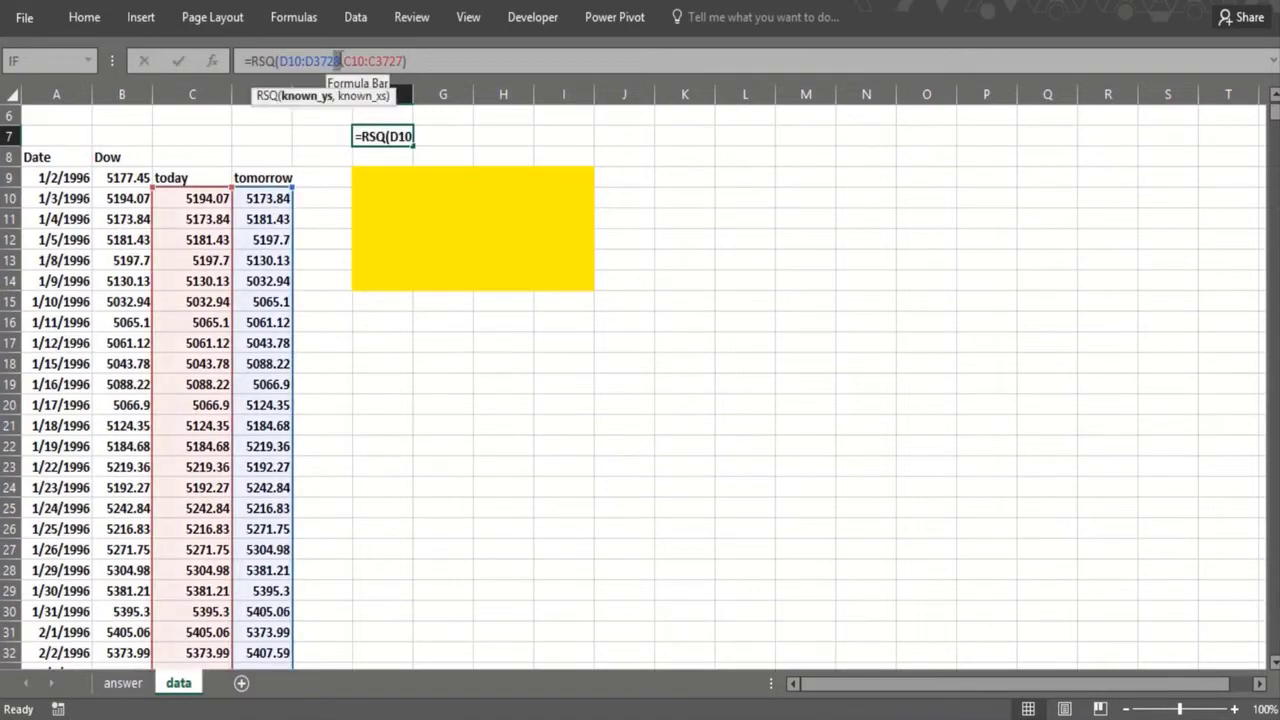
type("7")
key("Return")
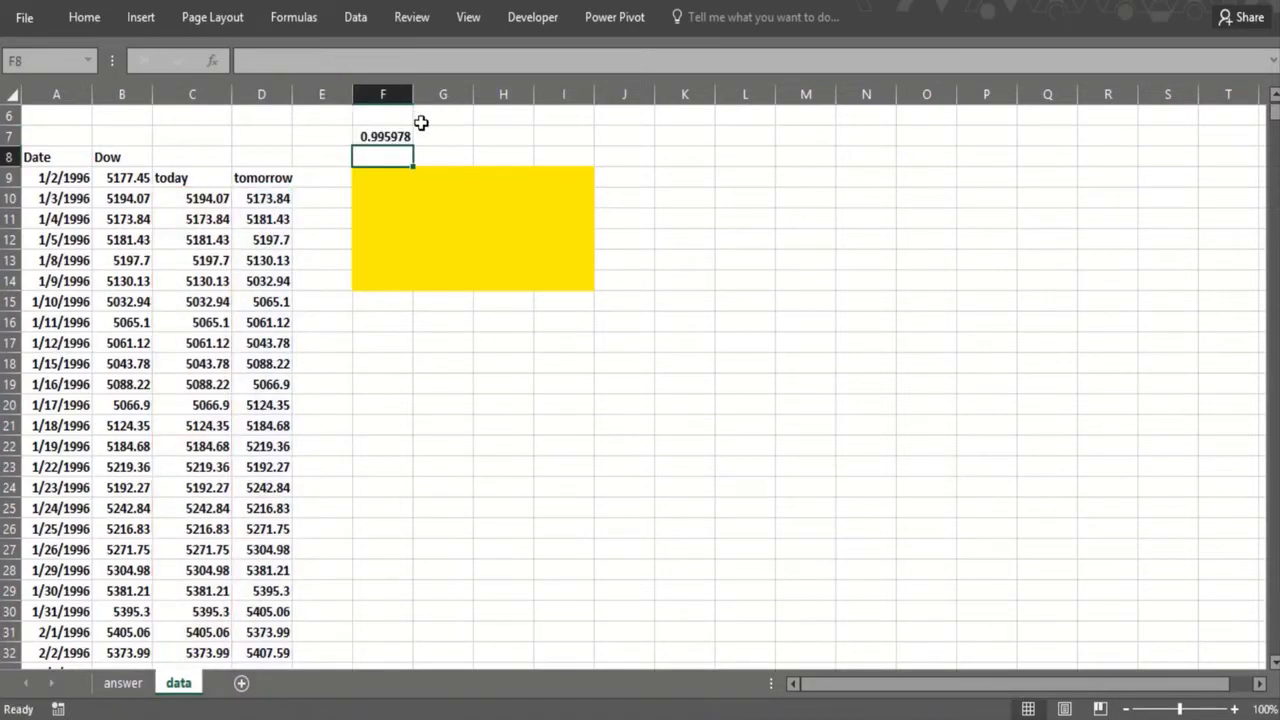
Step: Show the formula of F7 as text in G7 using FORMULATEXT(F7)
left_click(425, 132)
type("=")
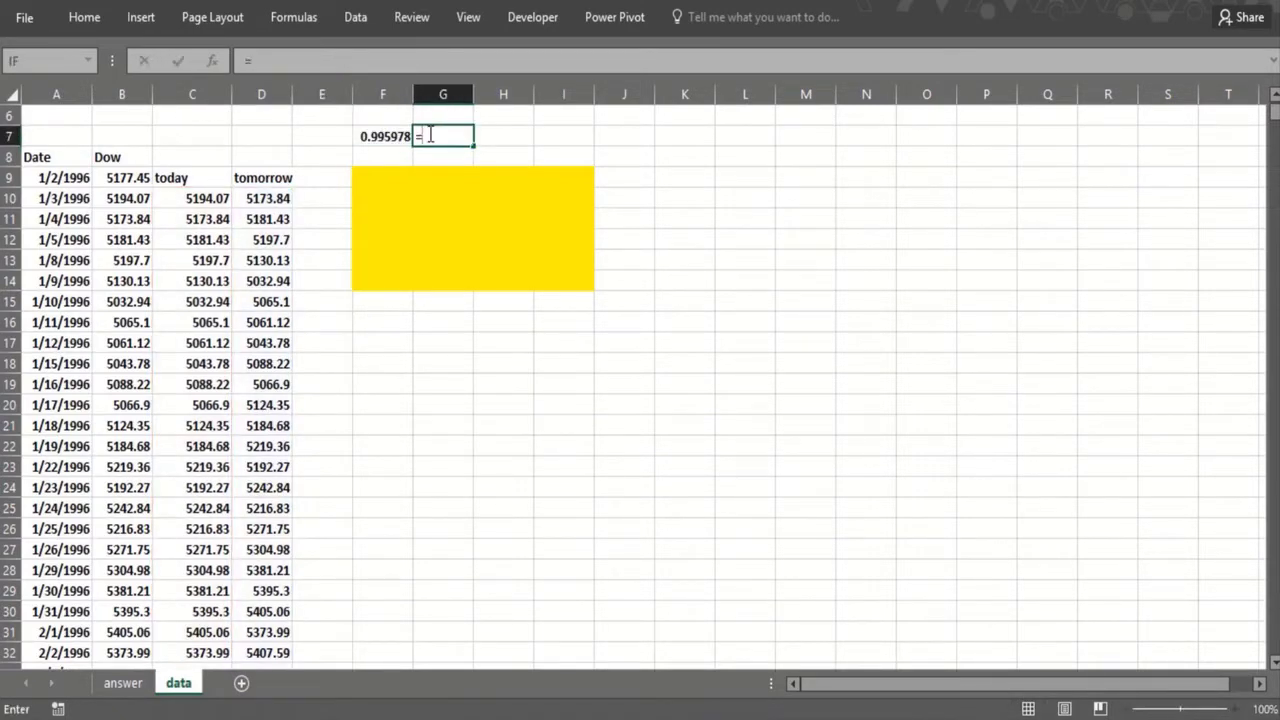
type("form")
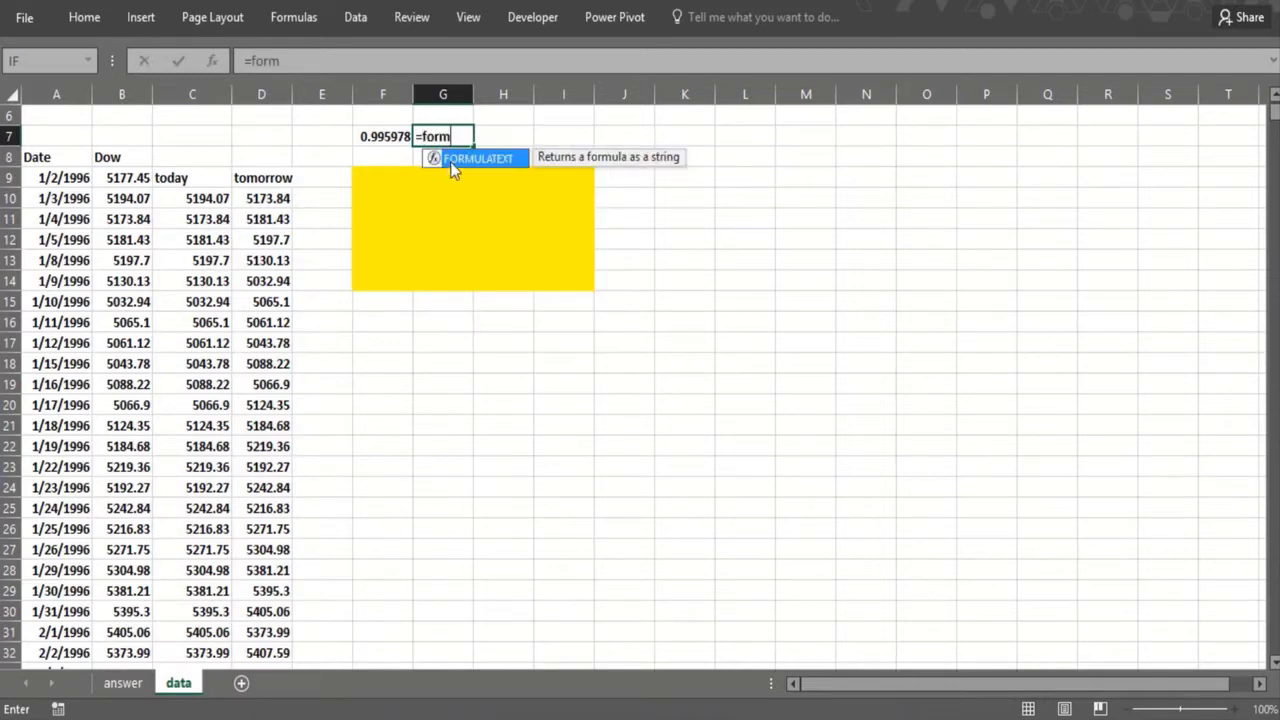
double_click(452, 158)
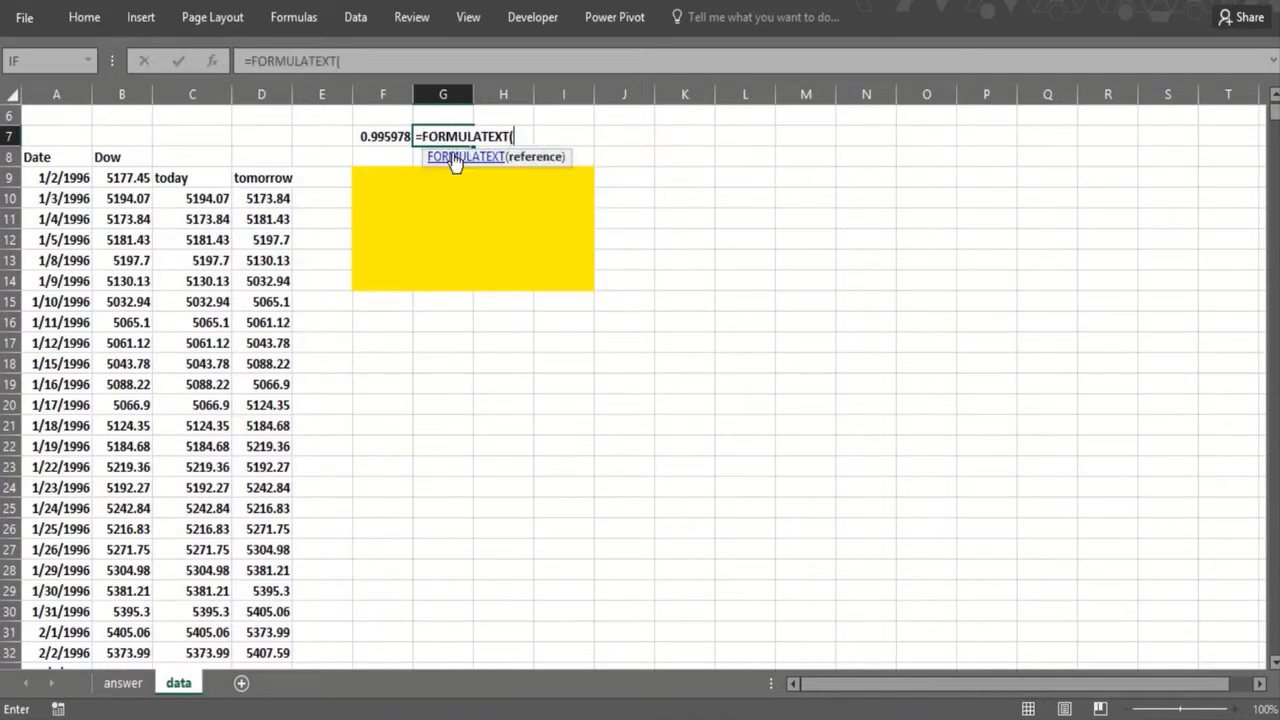
left_click(386, 135)
type(")")
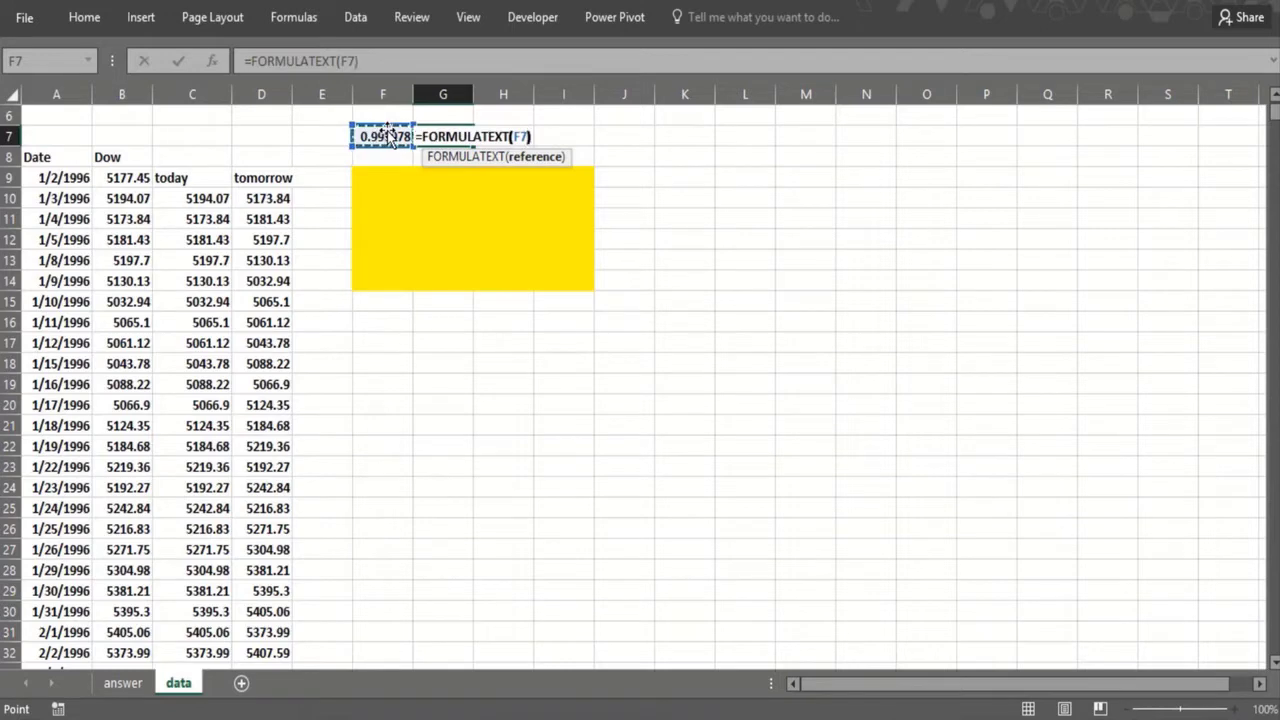
key("Return")
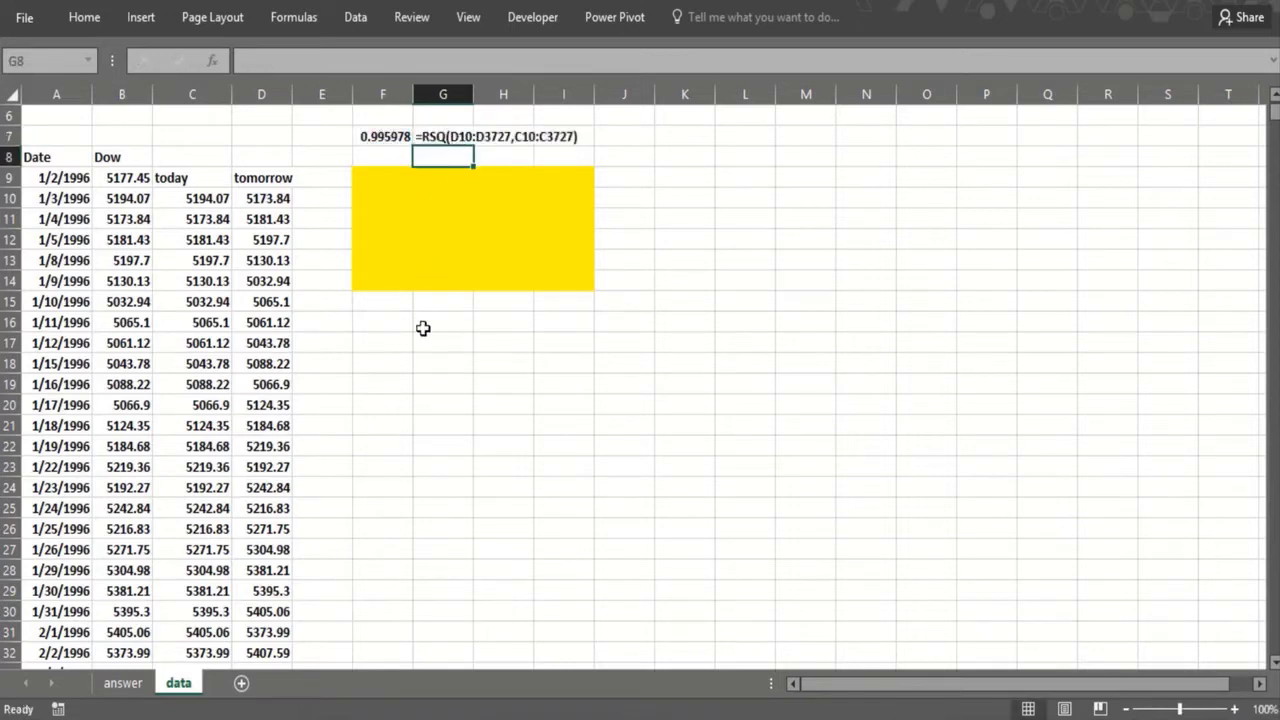
Step: Enter the explanation "because tomorrow's DJI" in F9 and "is always near today" in F10
left_click(410, 180)
type("be")
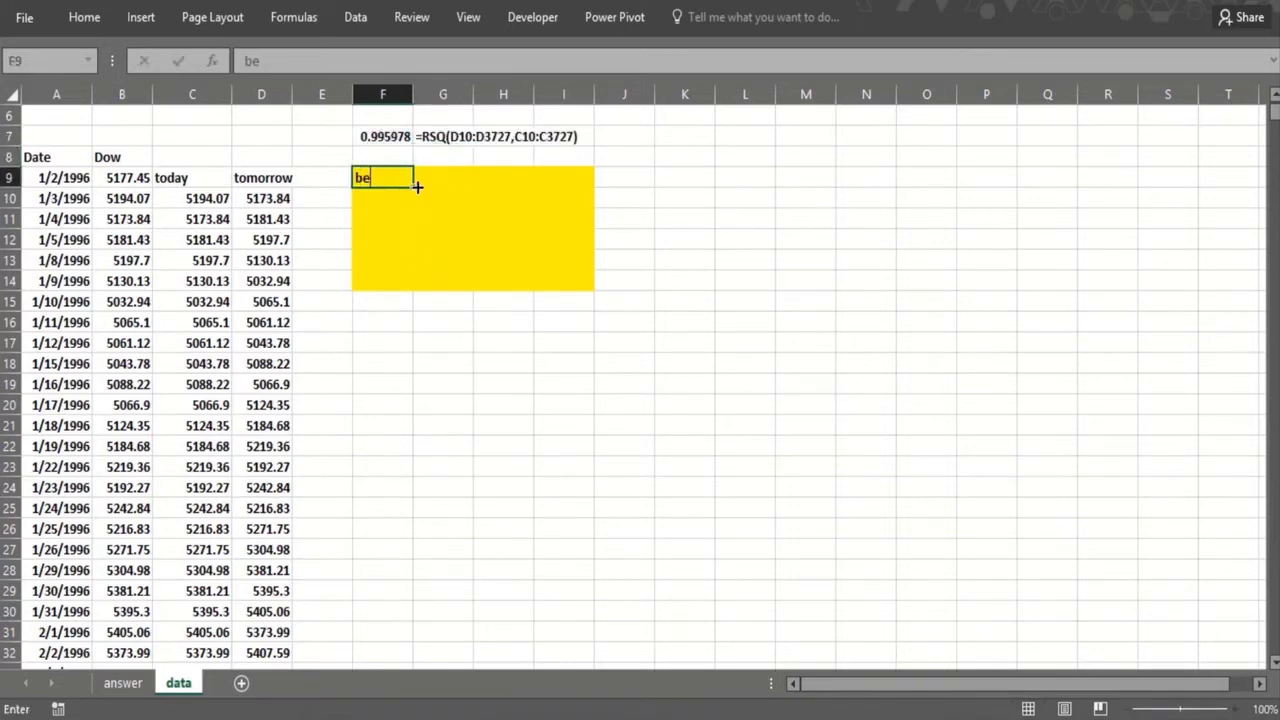
type("cause tomorrow's")
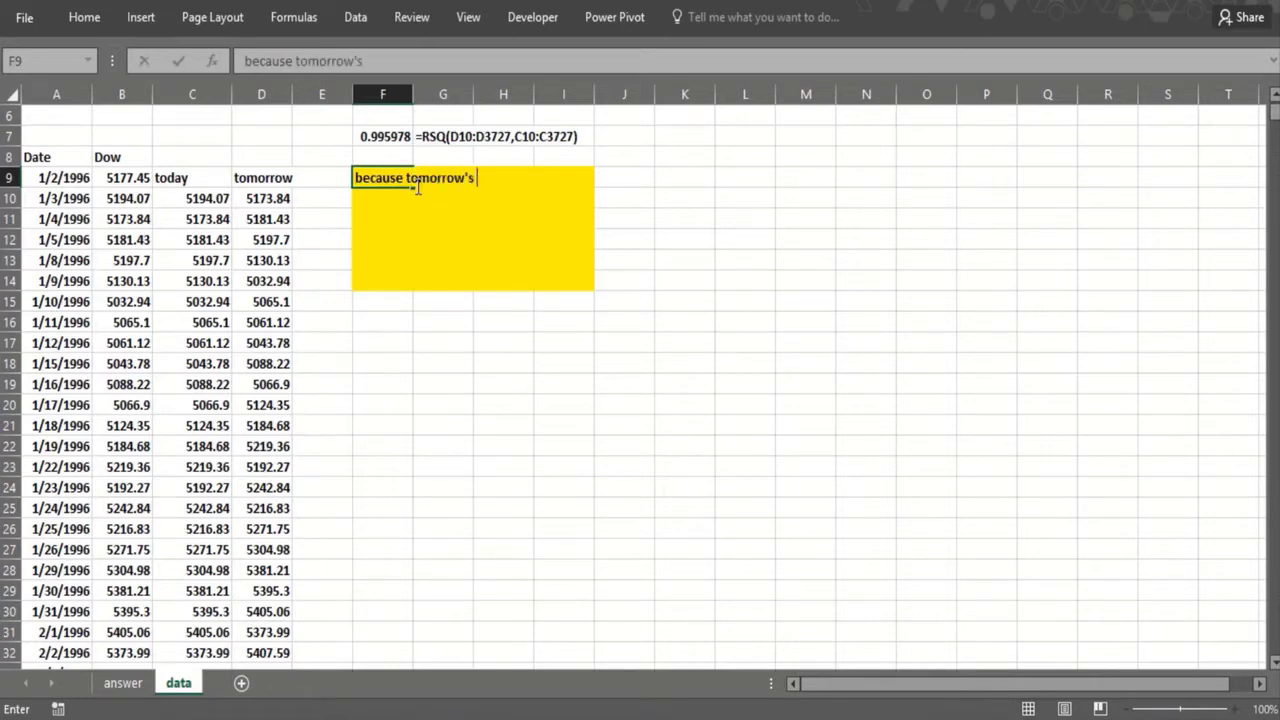
type(" DJI")
key("Return")
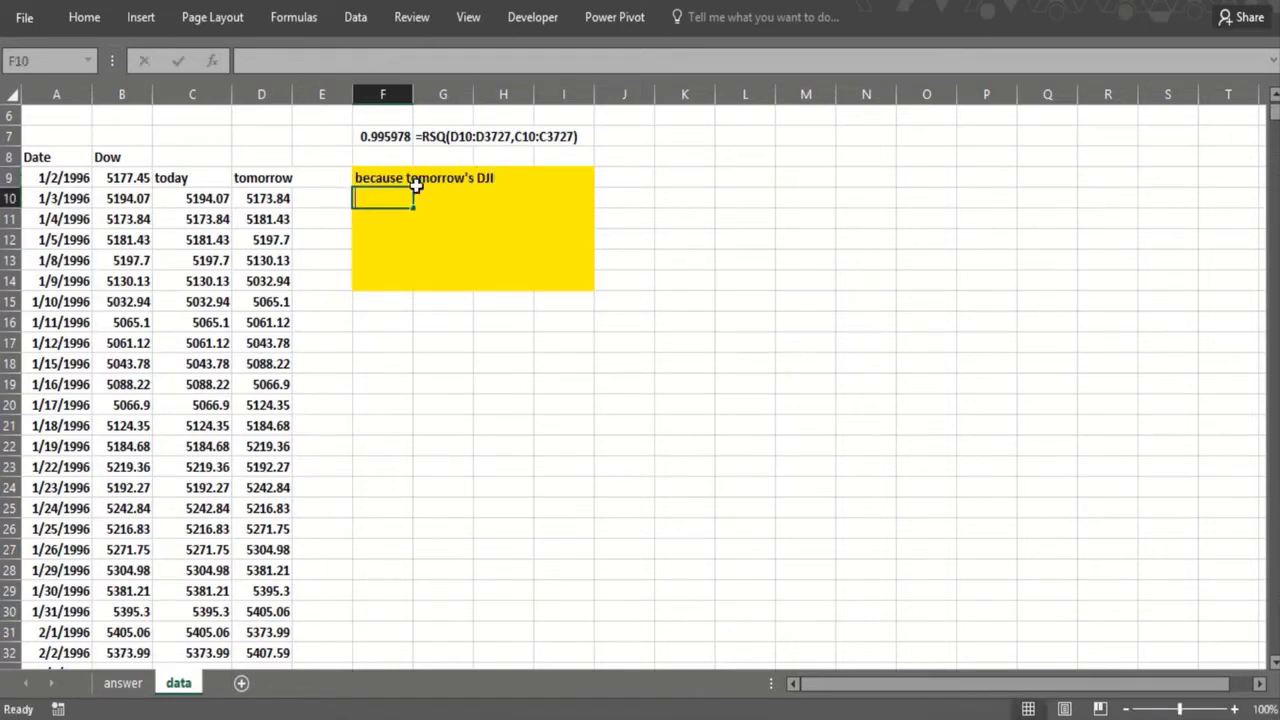
type("is always")
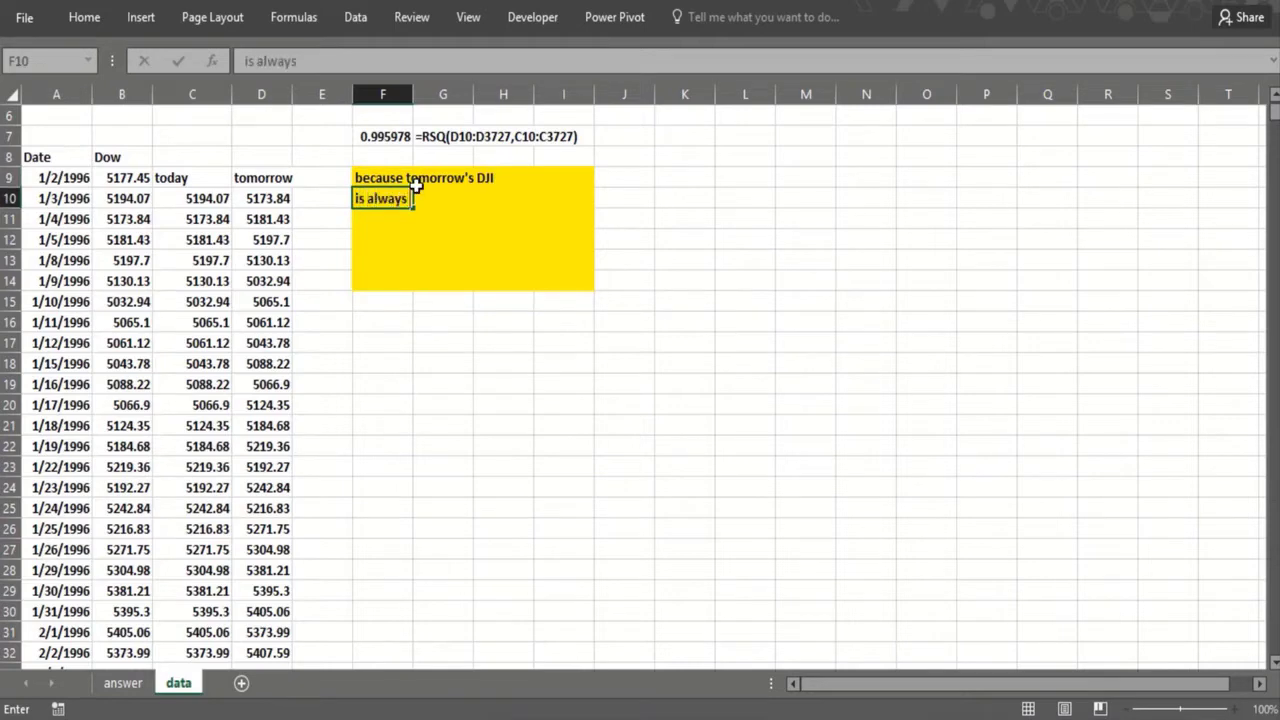
type(" near today")
key("Return")
Step: Compare the today and tomorrow Dow values near the beginning and near the end of the data
left_click(180, 226)
left_click(268, 216)
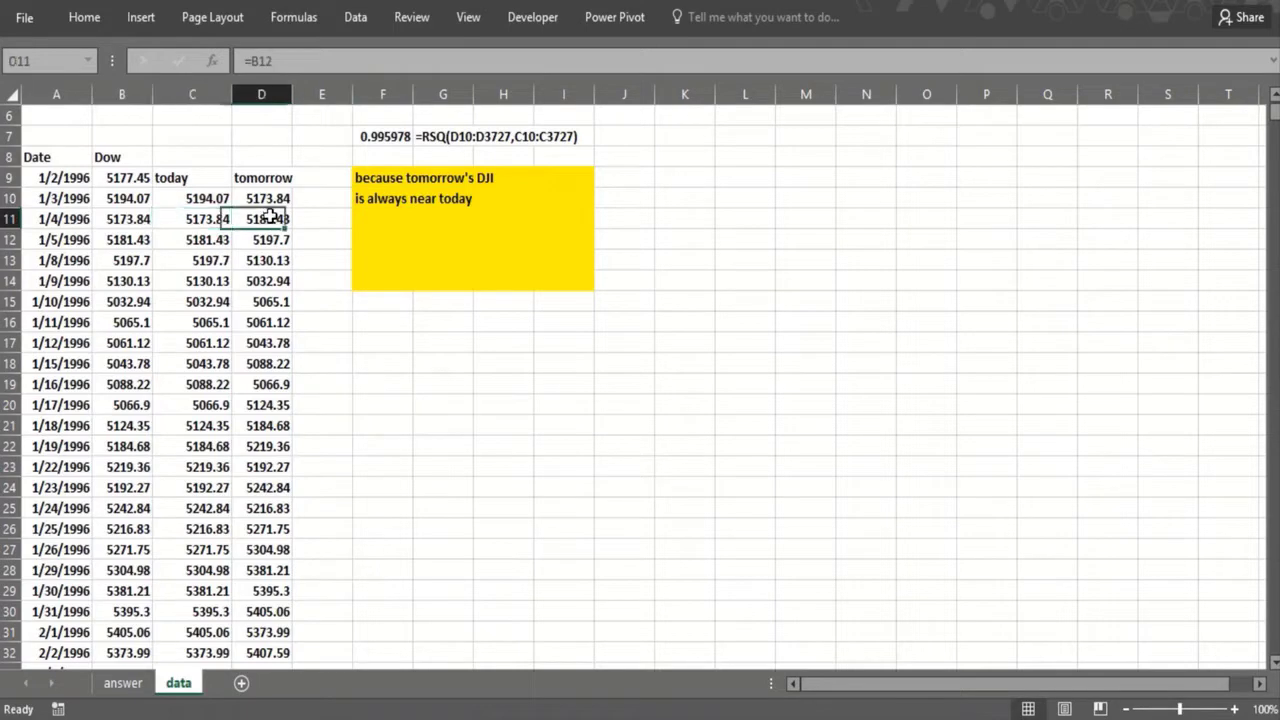
left_click(213, 360)
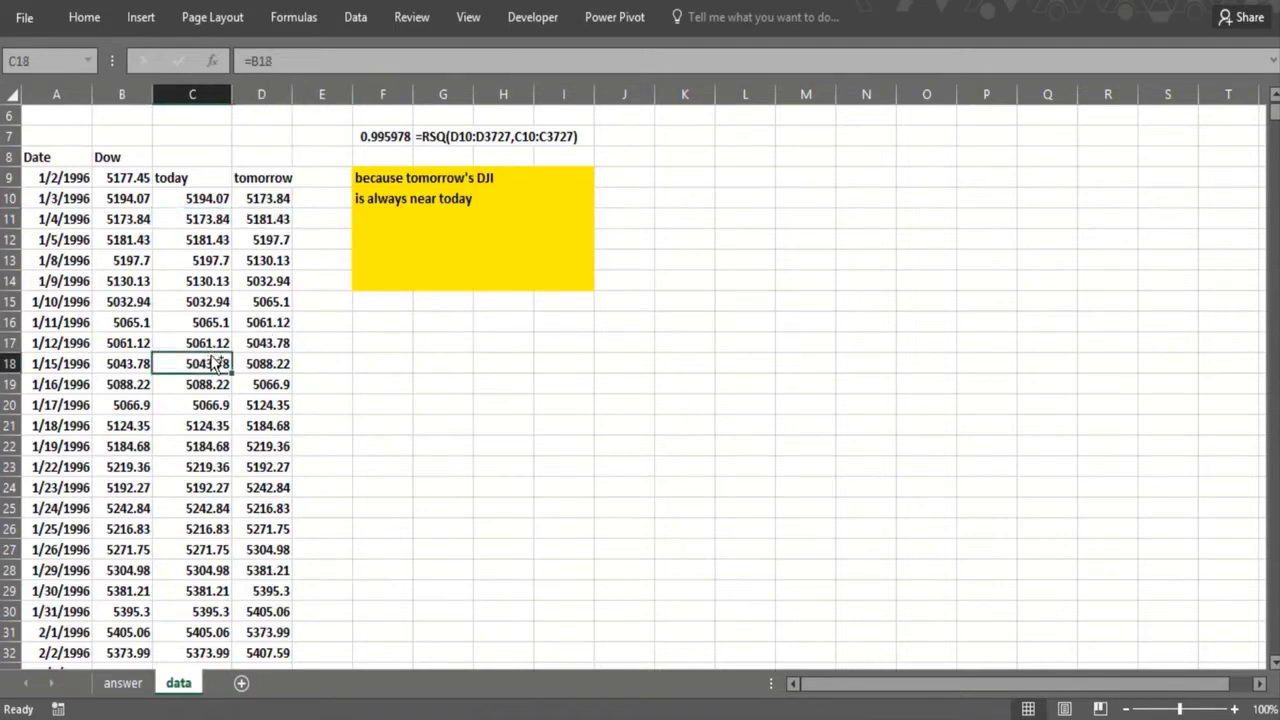
key("ctrl+shift+Down")
left_click(213, 612)
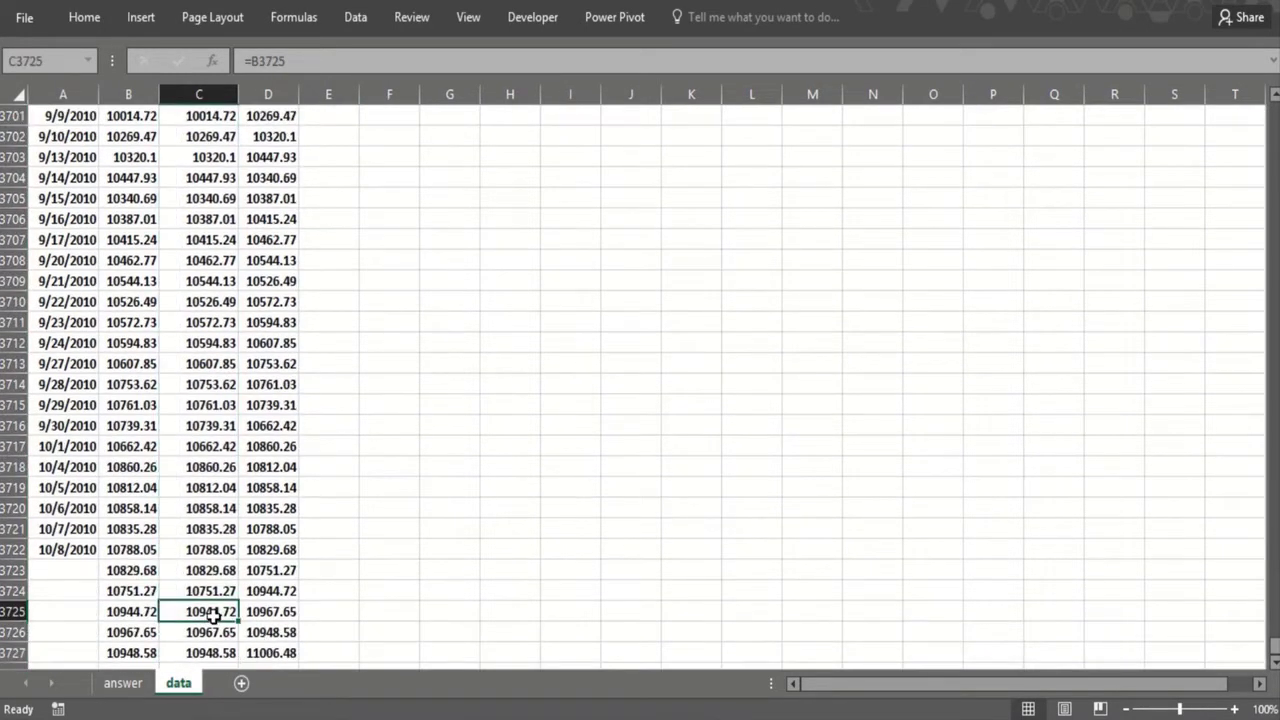
left_click(251, 616)
key("ctrl+shift+Up")
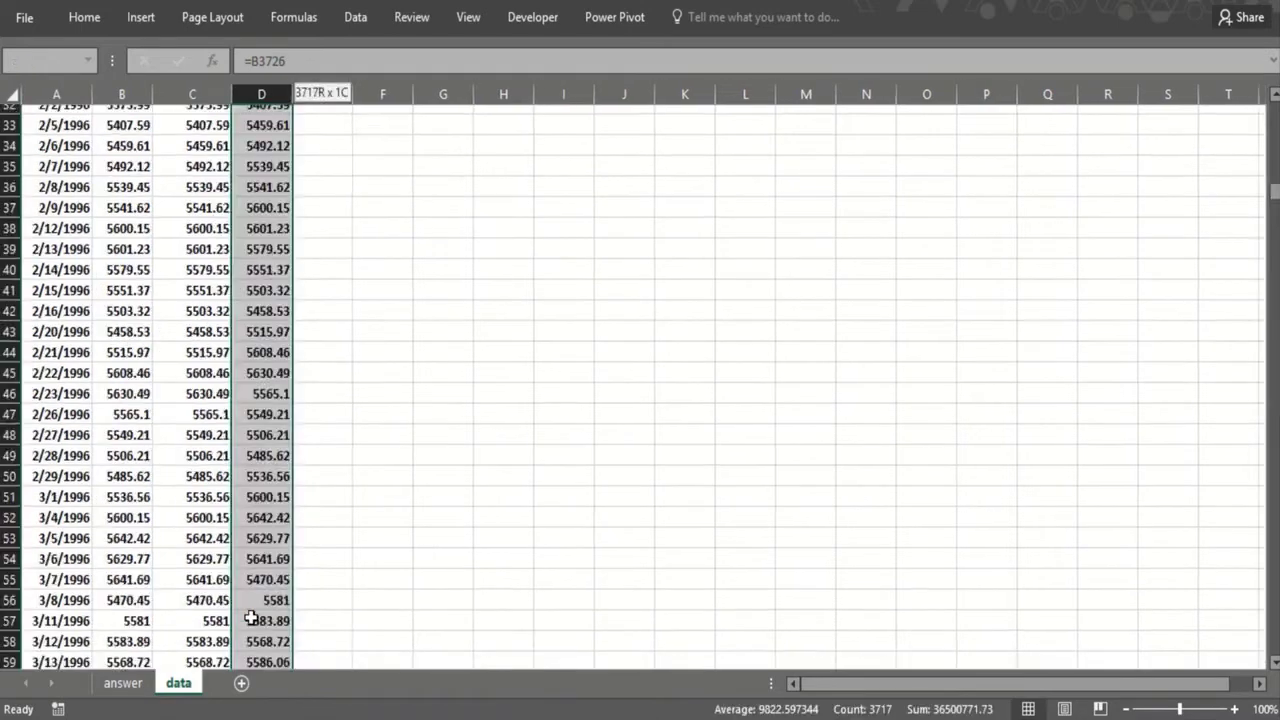
key("Up")
key("Up")
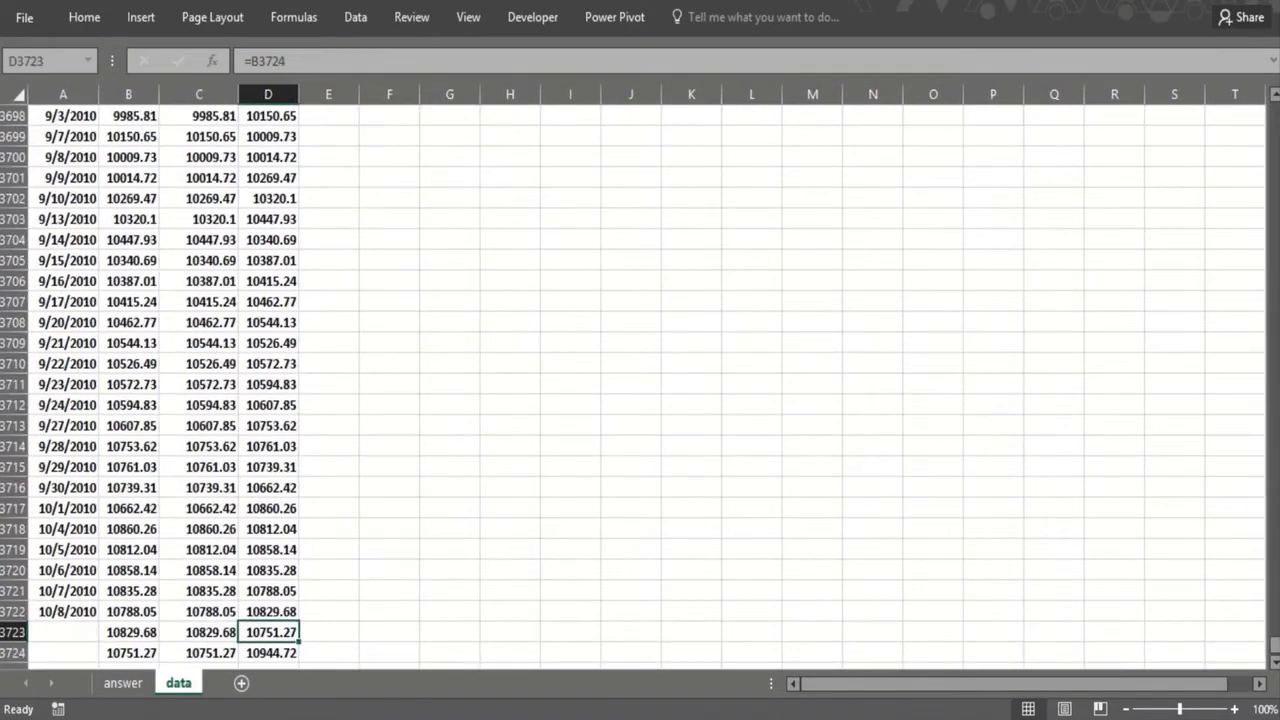
left_click_drag(1272, 645, 1272, 98)
left_click(454, 322)
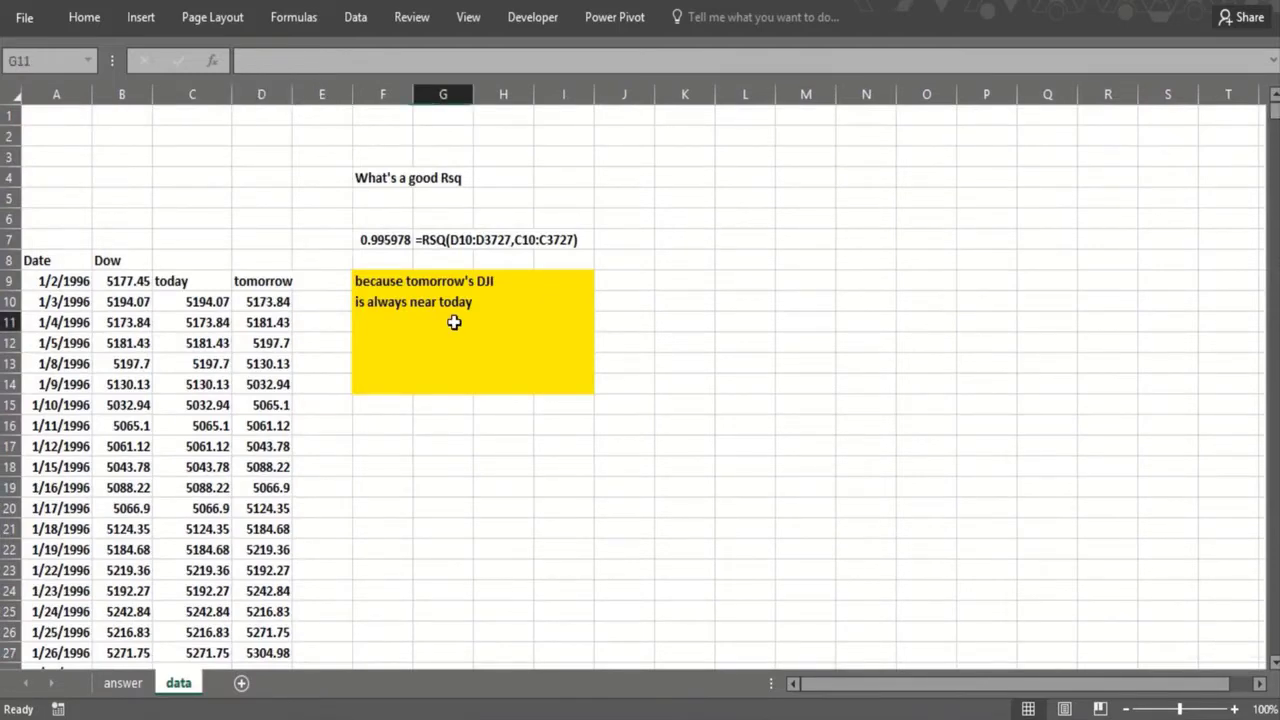
left_click(367, 263)
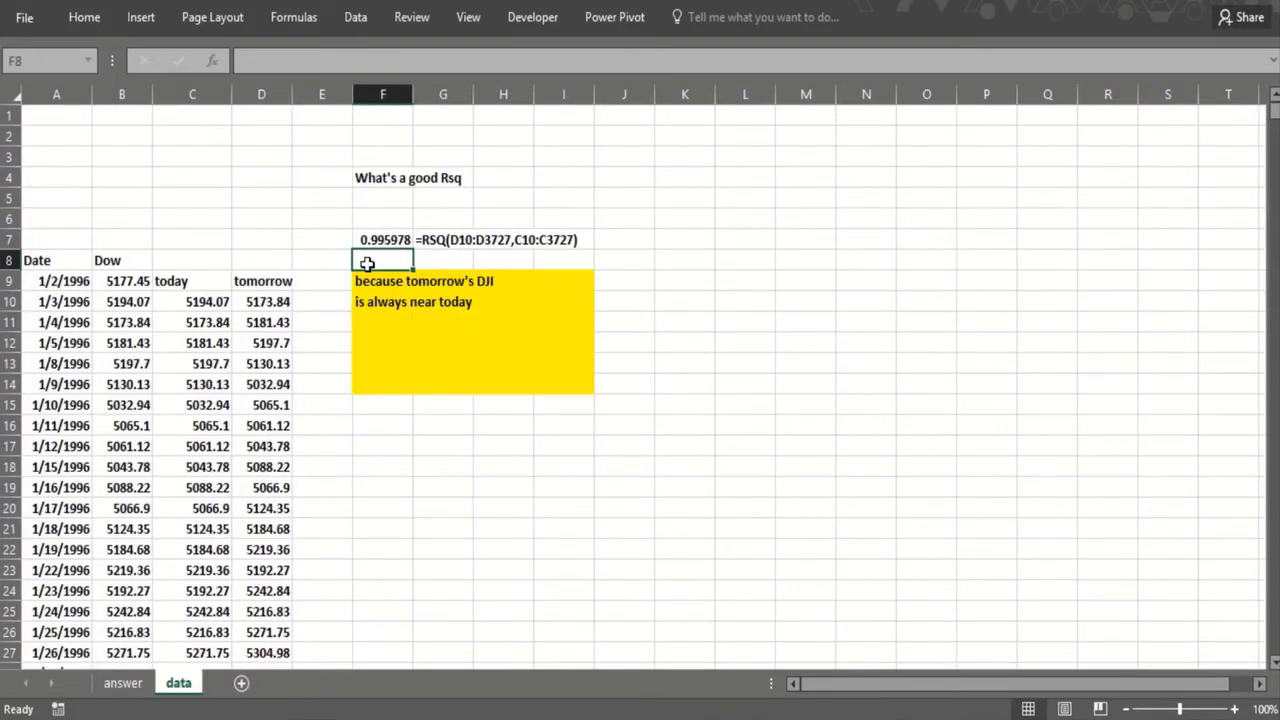
left_click(371, 218)
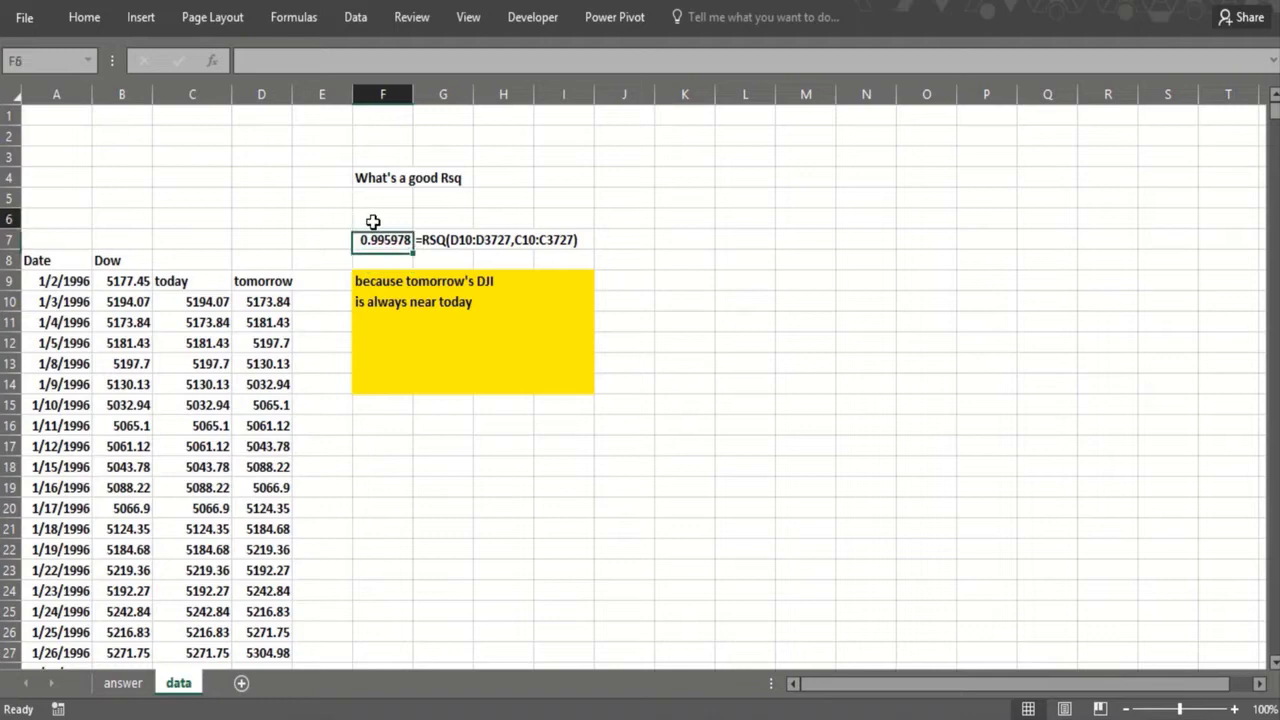
Step: Enter a STEYX formula in H5 with D10:D3727 as the known y values and C10:C3727 as the known x values
left_click(480, 194)
type("=")
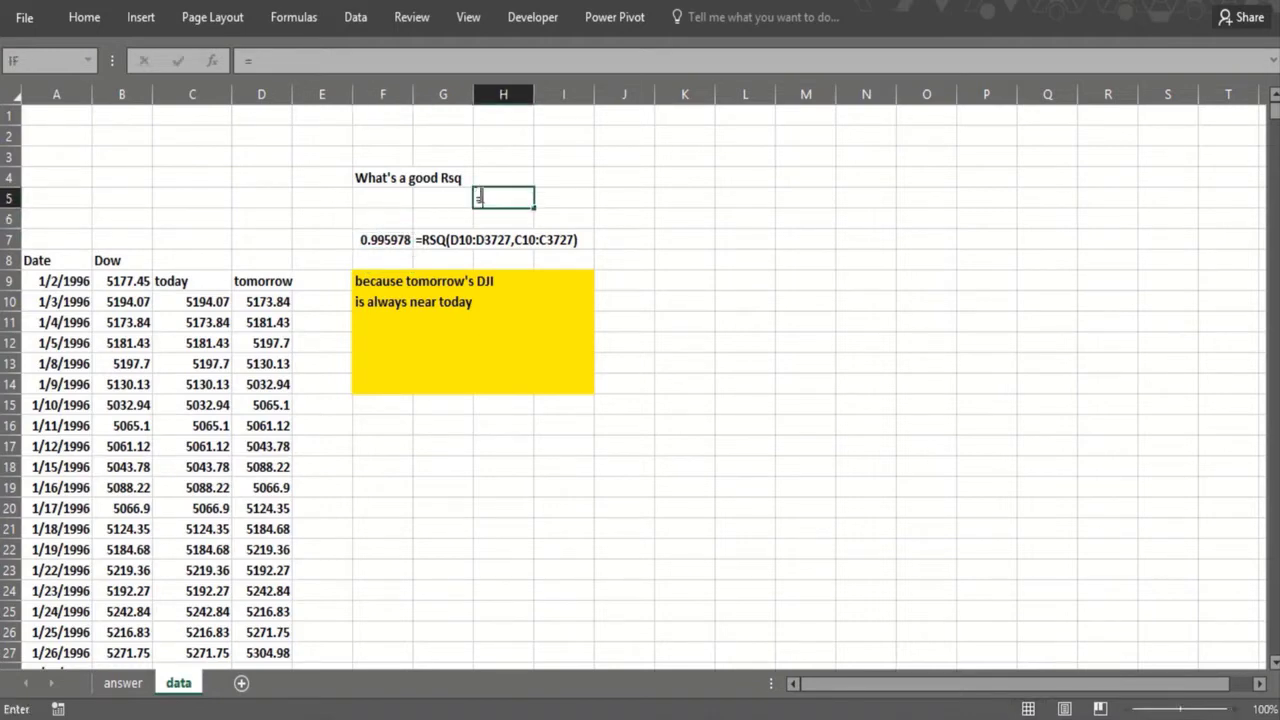
type("steyx(")
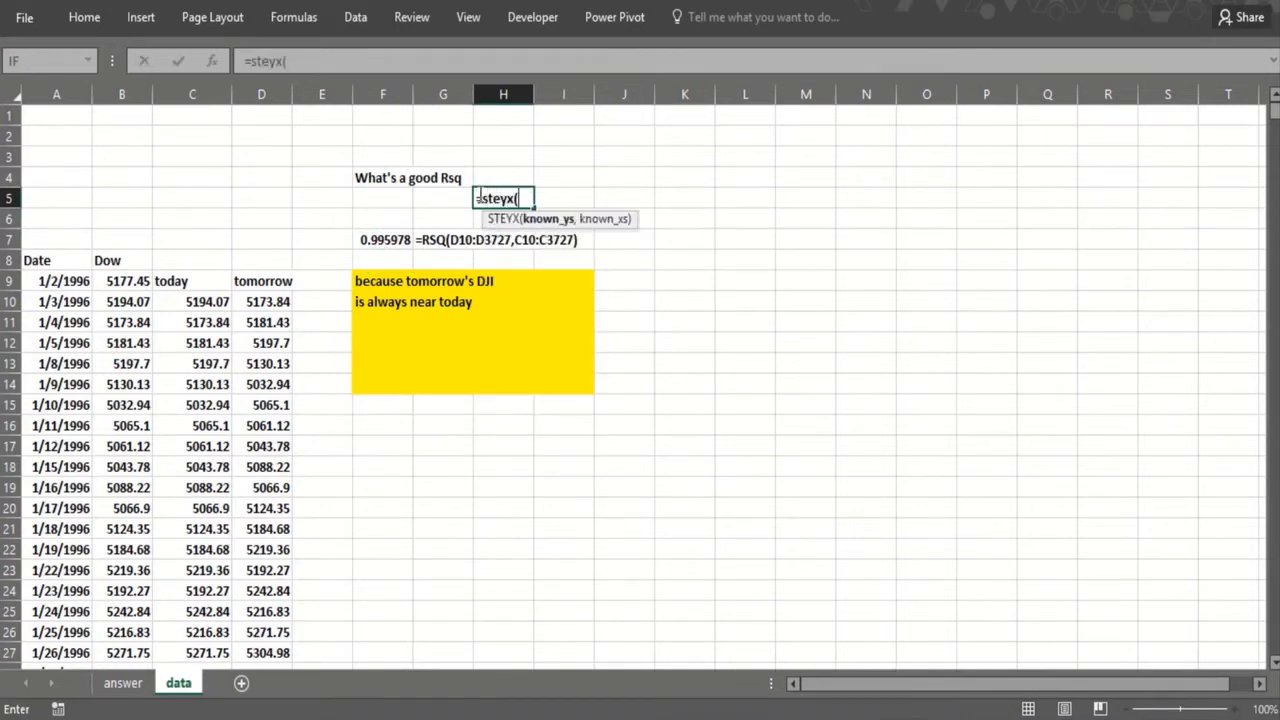
left_click(263, 301)
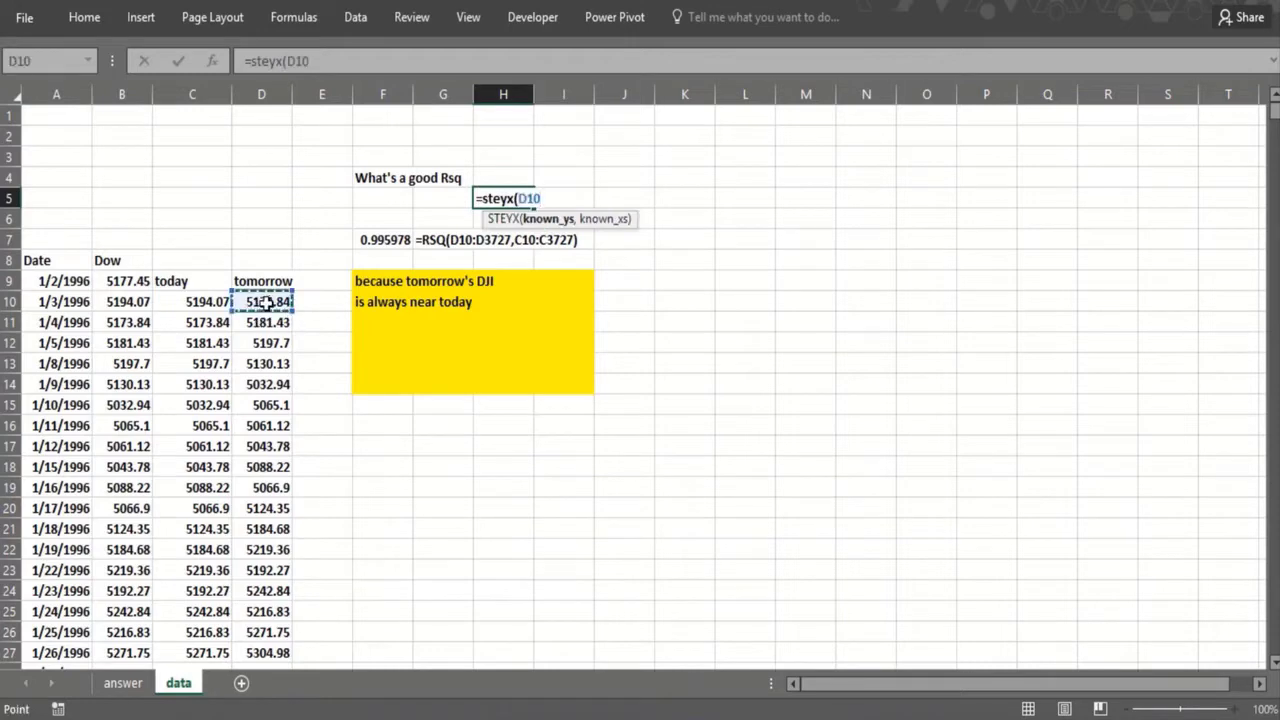
key("ctrl+shift+Down")
key("shift+Up")
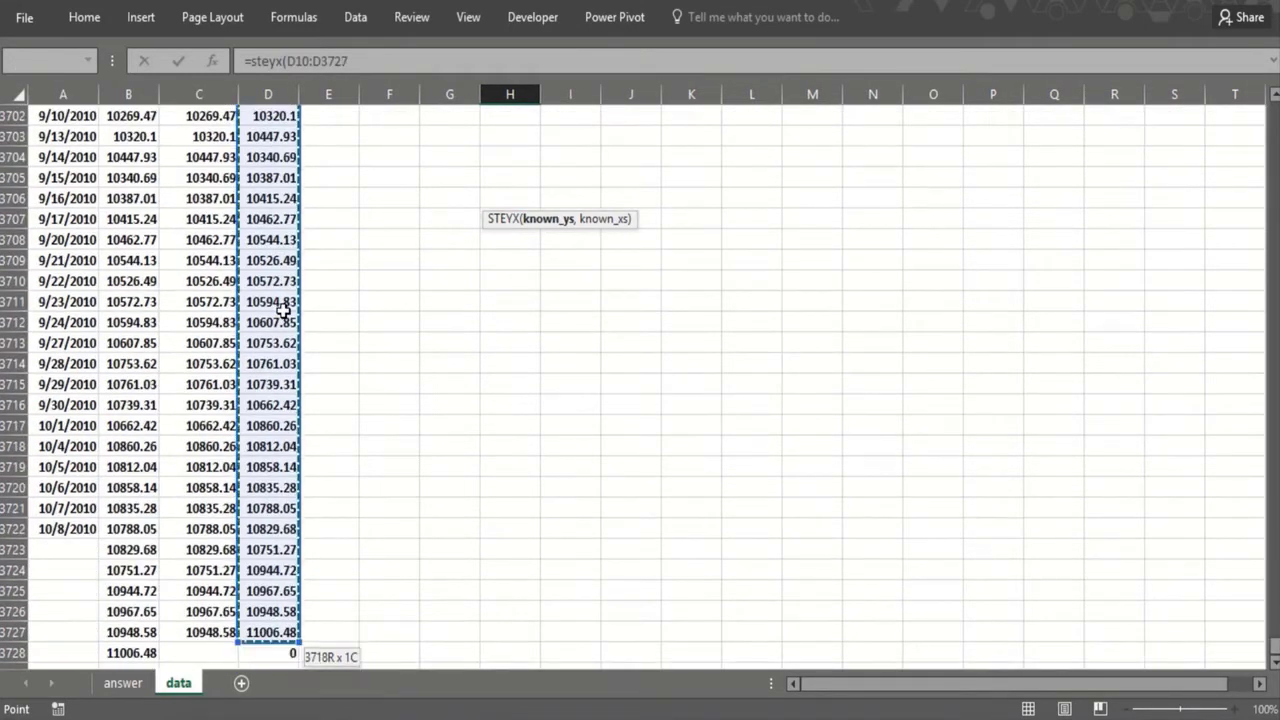
type(",")
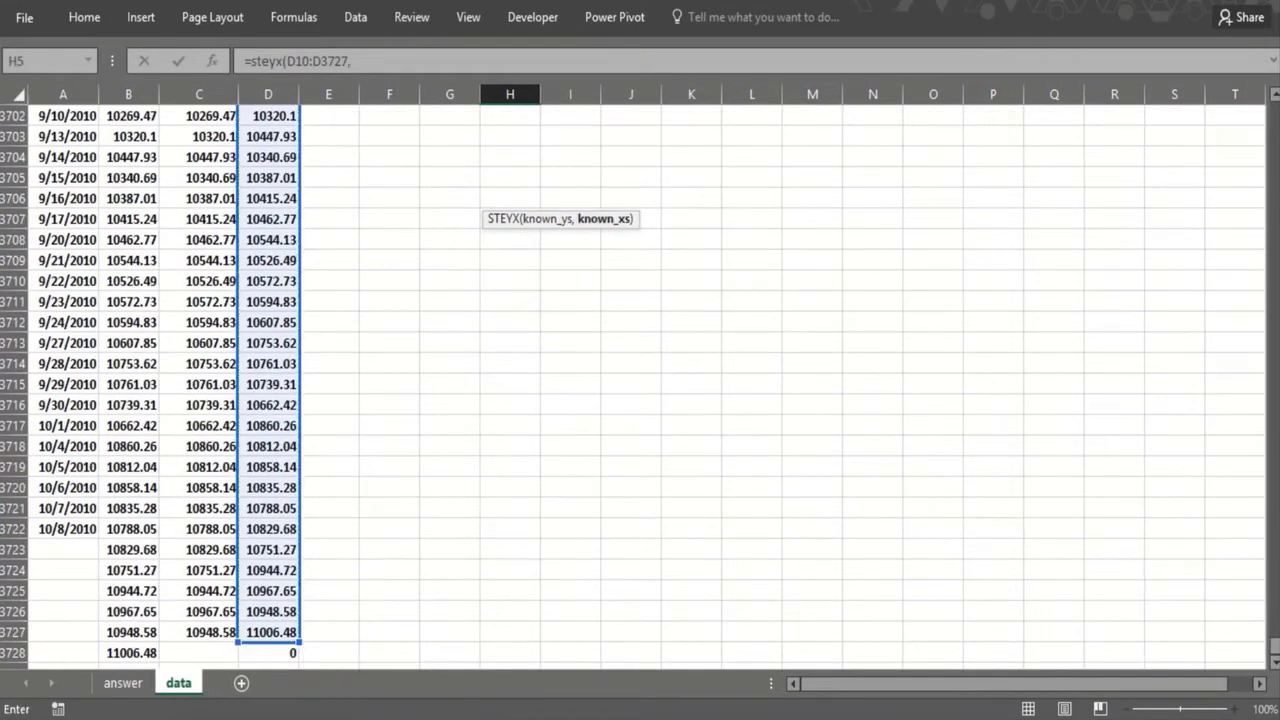
left_click_drag(1274, 655, 1275, 110)
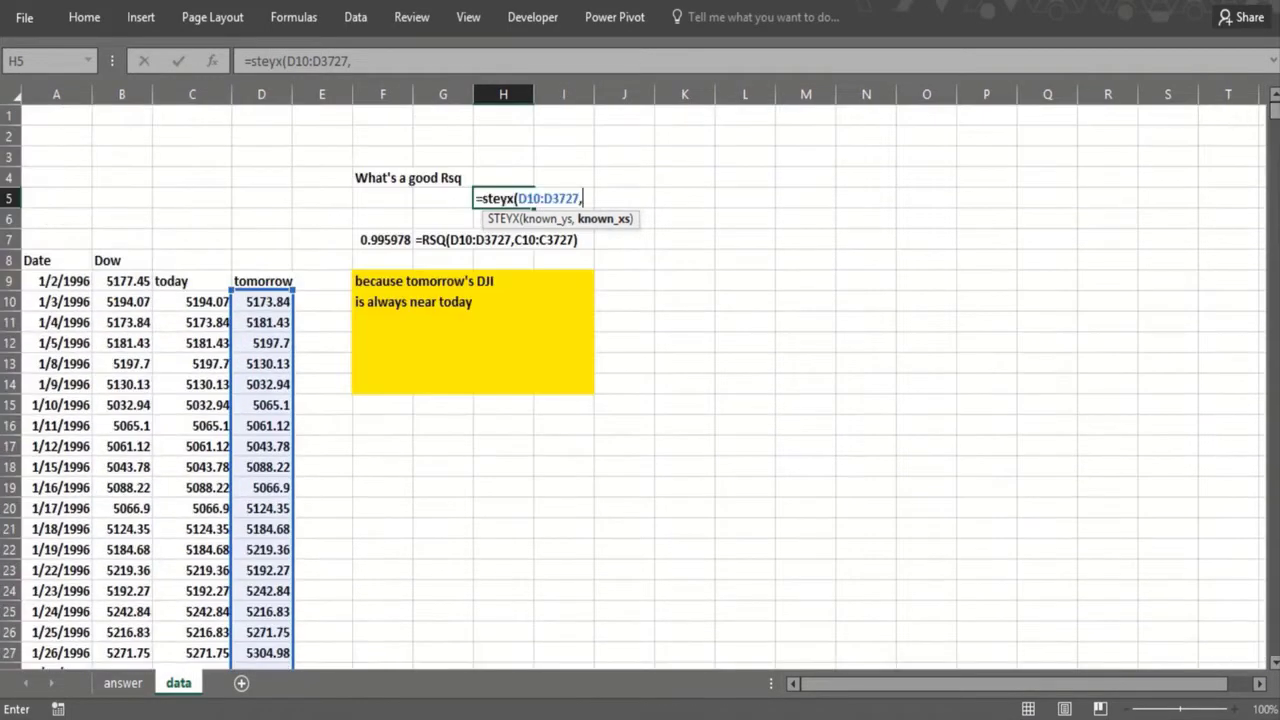
left_click(160, 303)
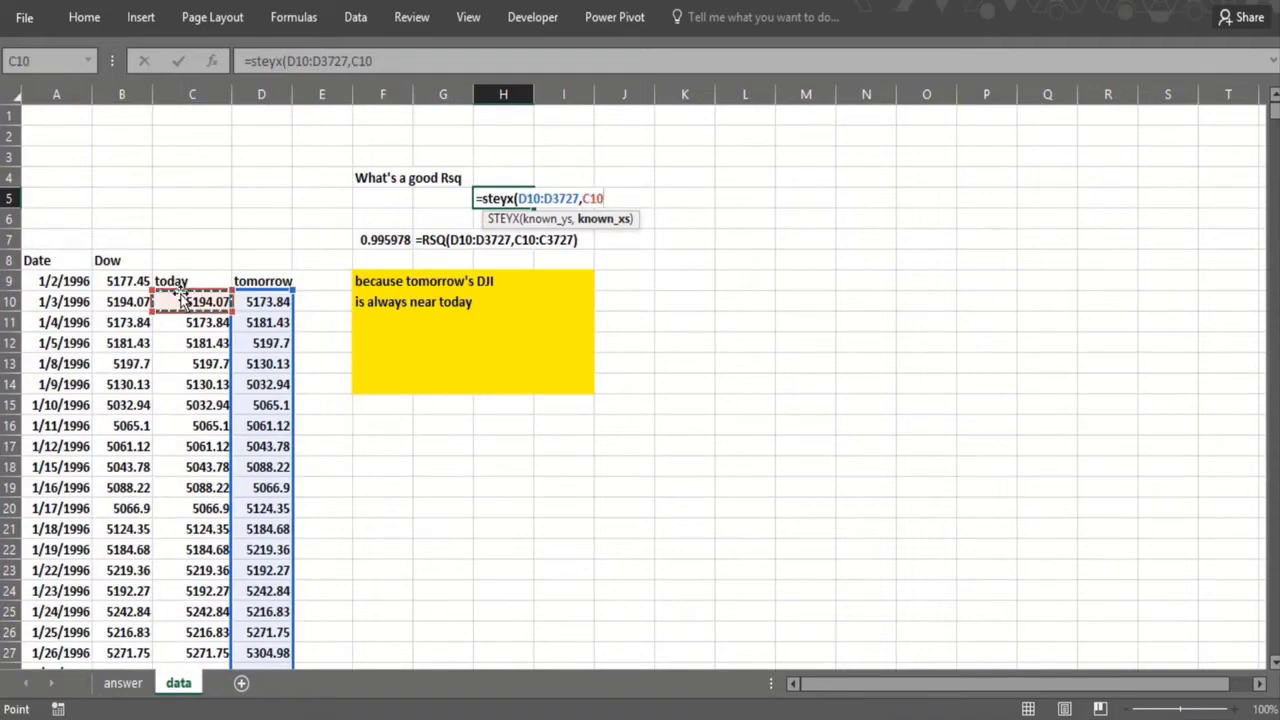
key("ctrl+shift+Down")
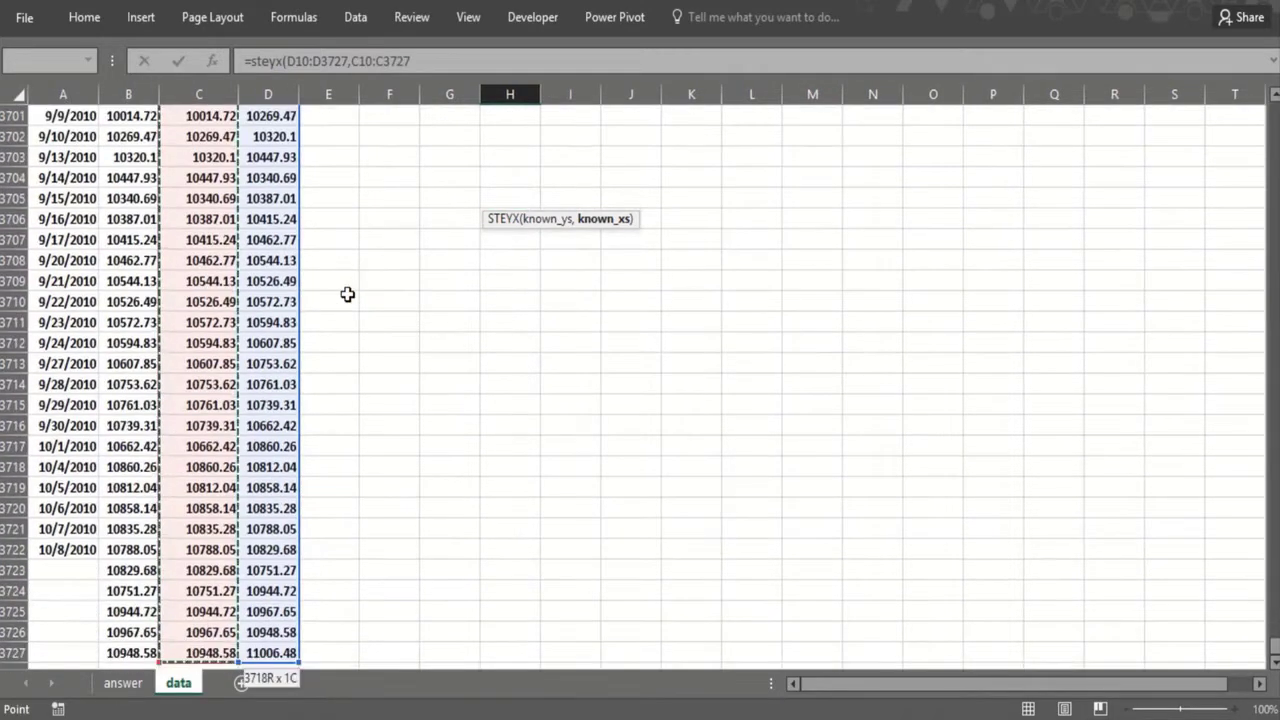
key("Return")
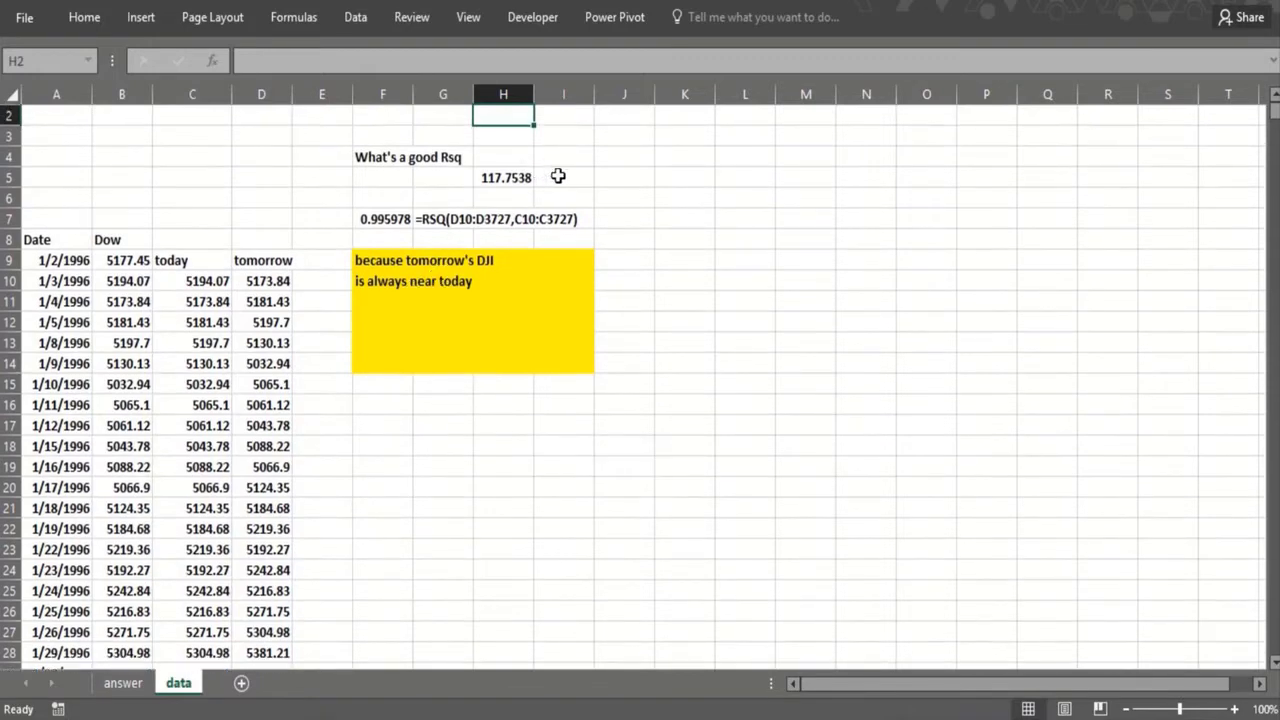
Step: Show the formula of H5 as text in I5 using FORMULATEXT(H5)
left_click(558, 177)
type("=st")
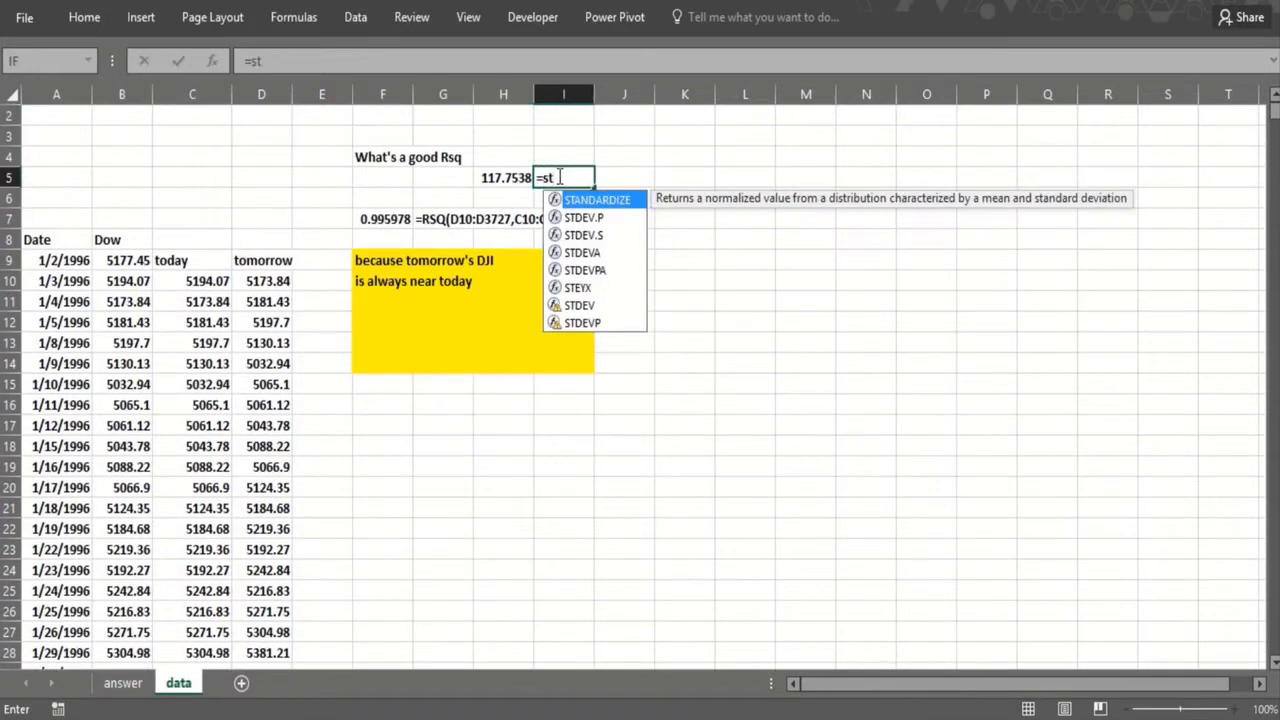
key("BackSpace")
key("BackSpace")
type("for")
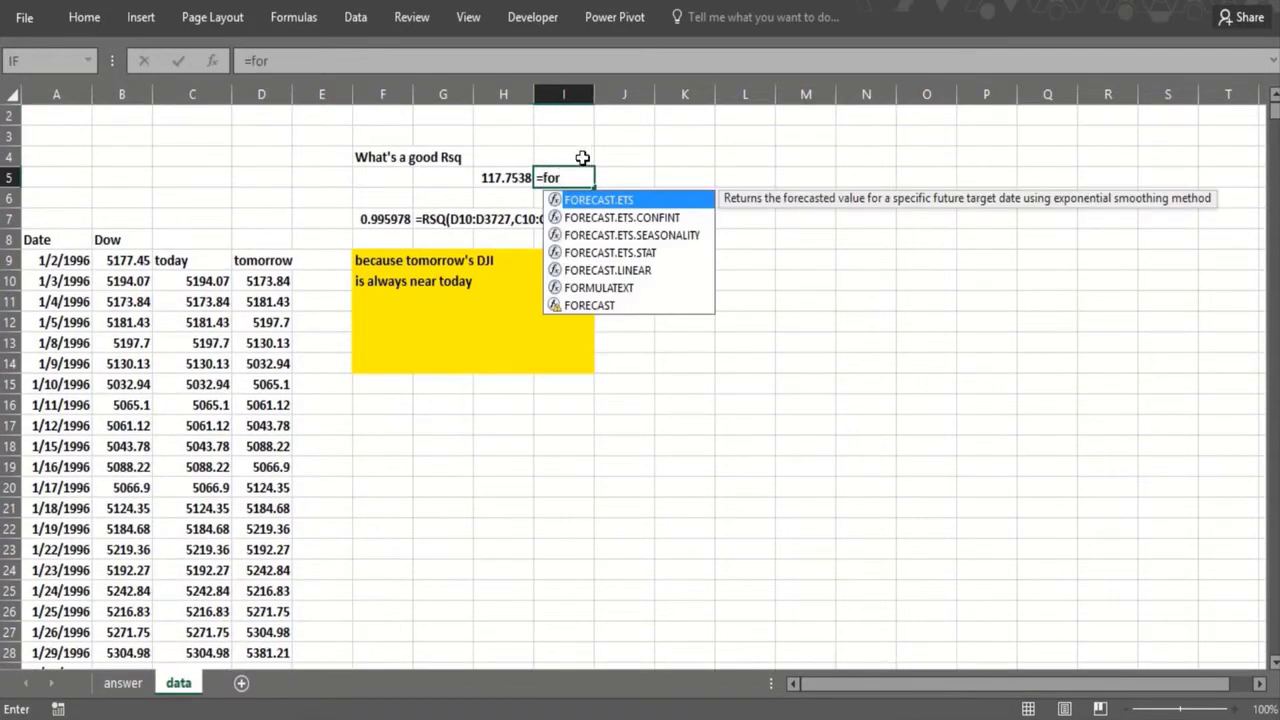
double_click(590, 288)
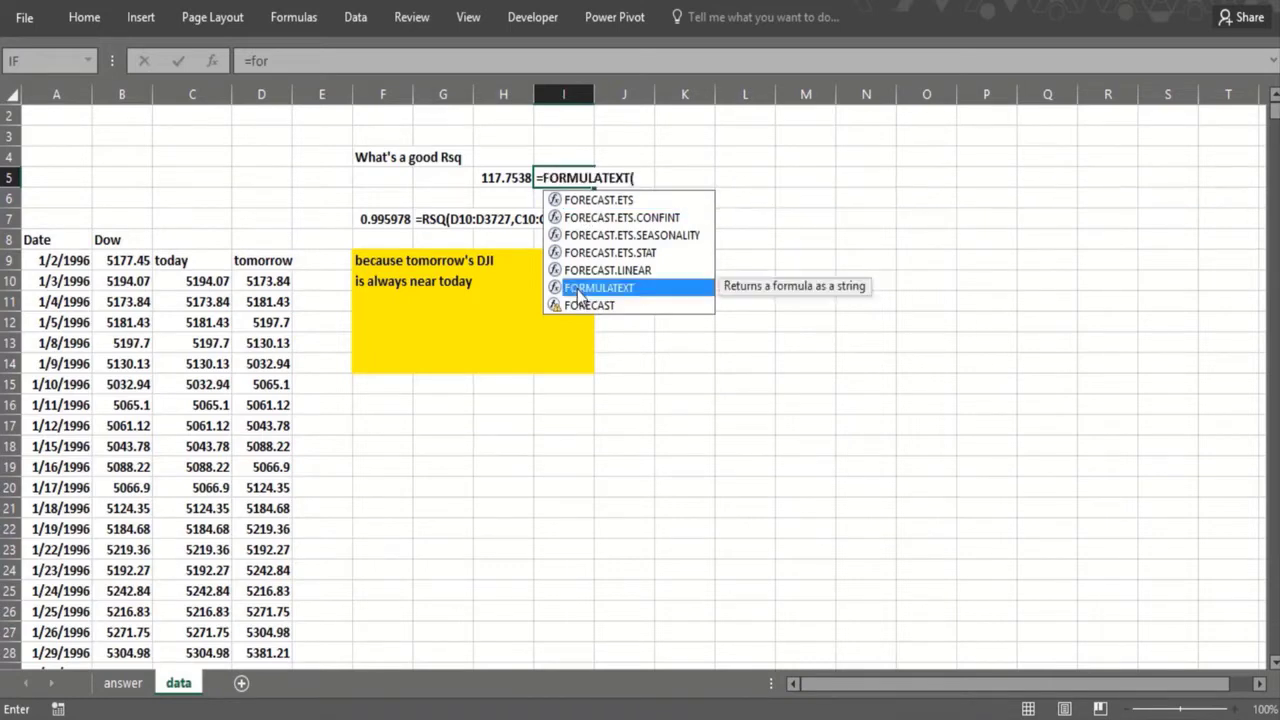
left_click(495, 178)
type(")")
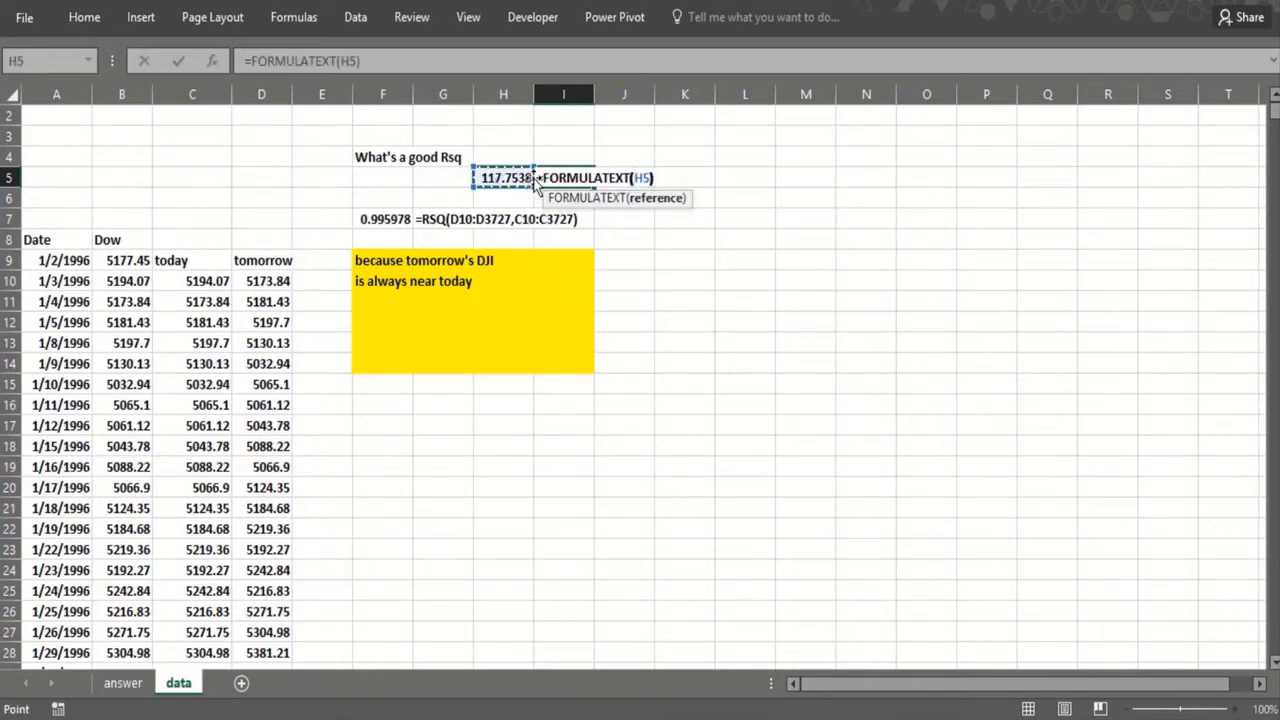
key("Return")
Step: Enter the note "95% of our forecasts are accurate within 235" in I3
left_click(565, 136)
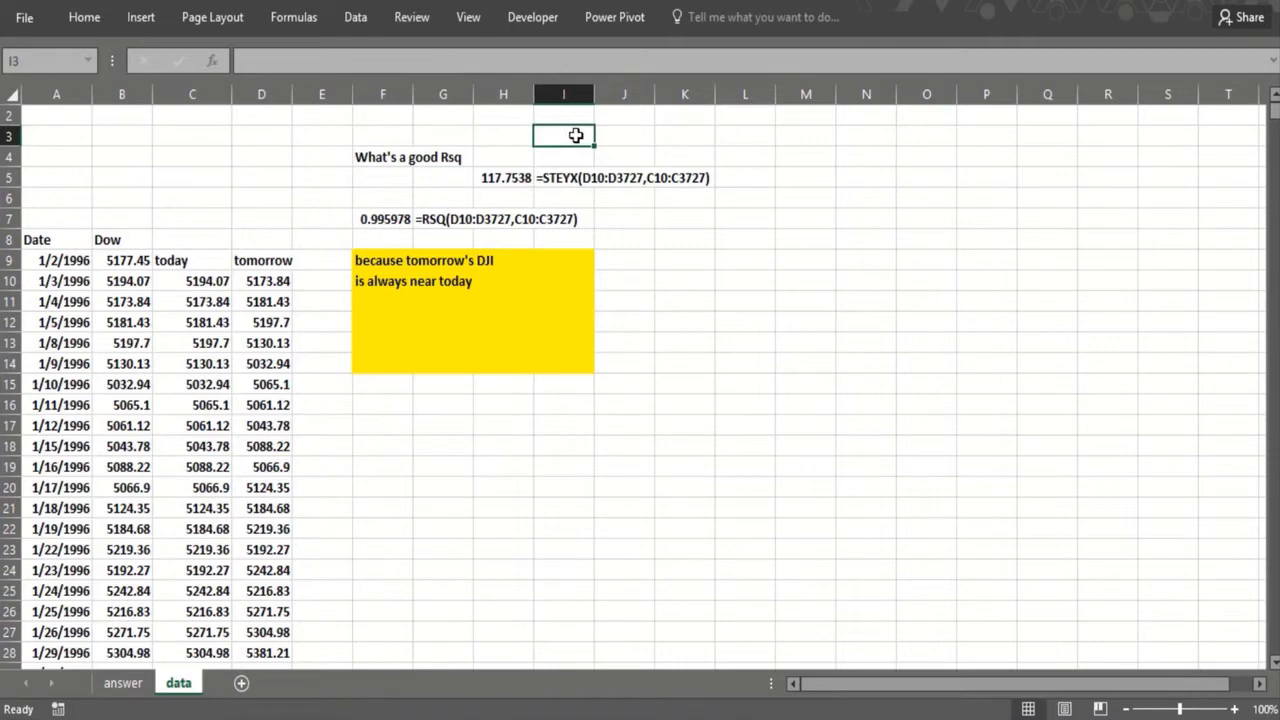
type("95% o")
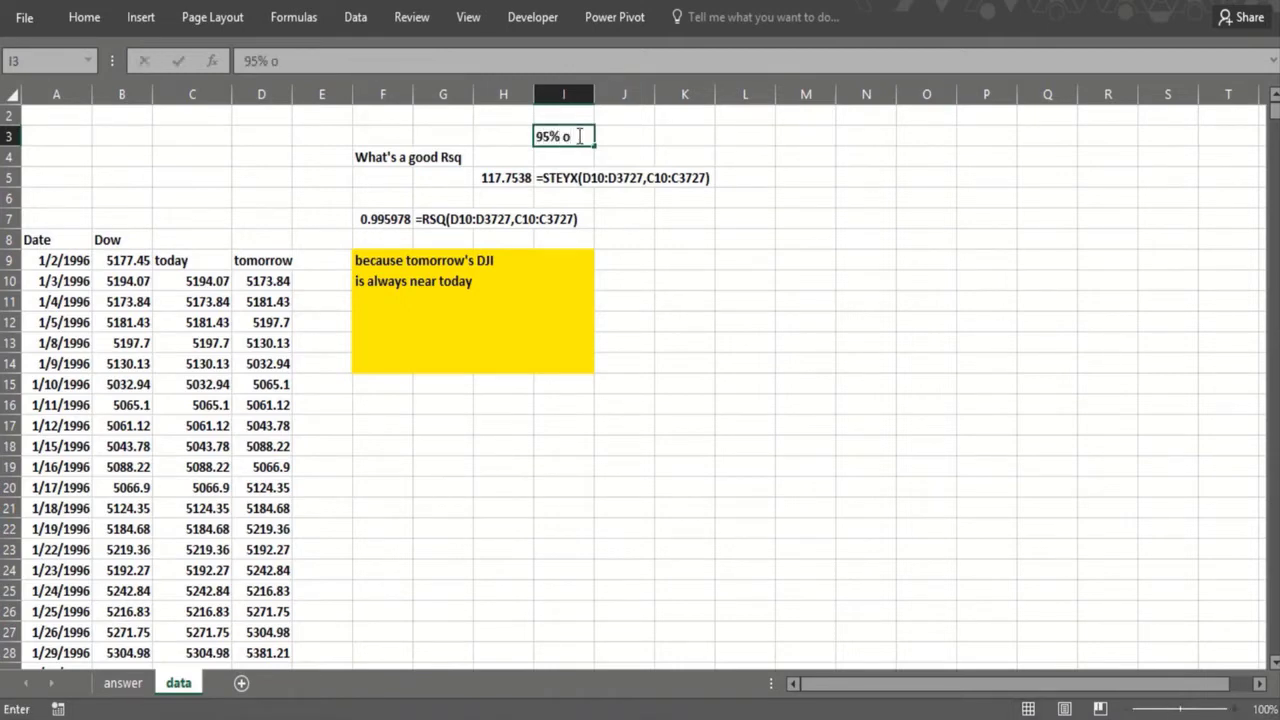
type("f our foreca")
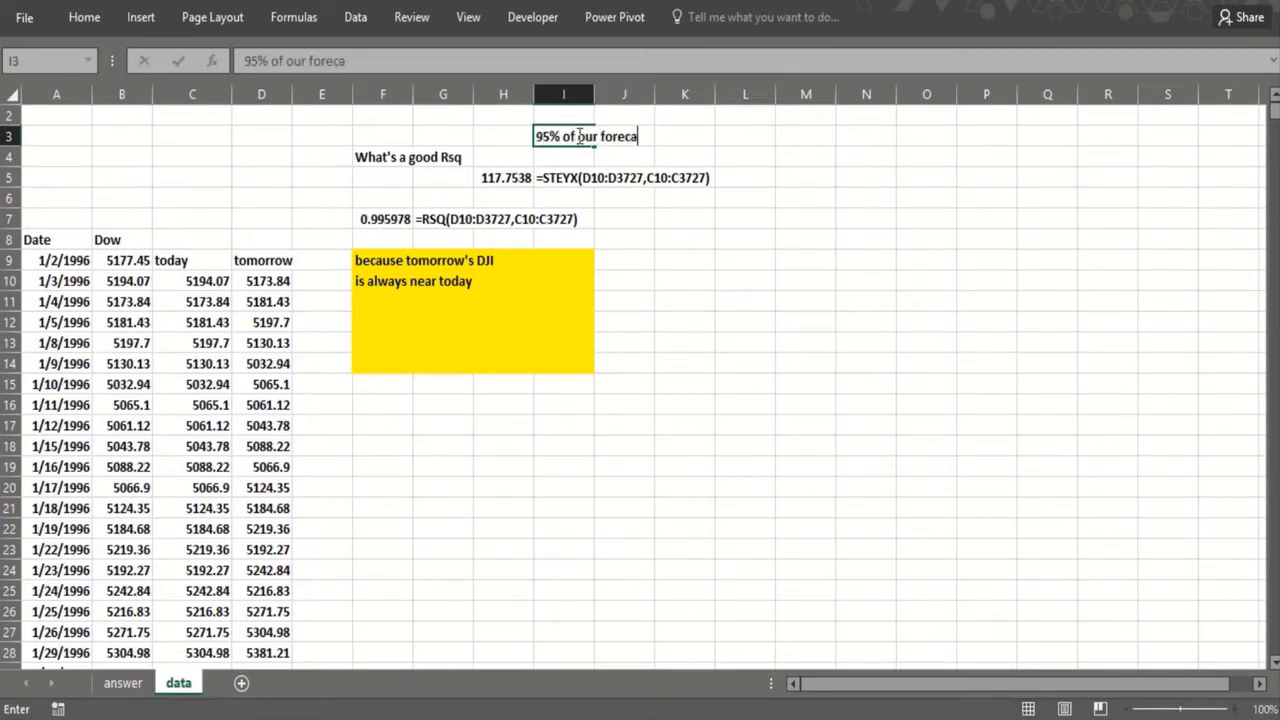
type("sts are with")
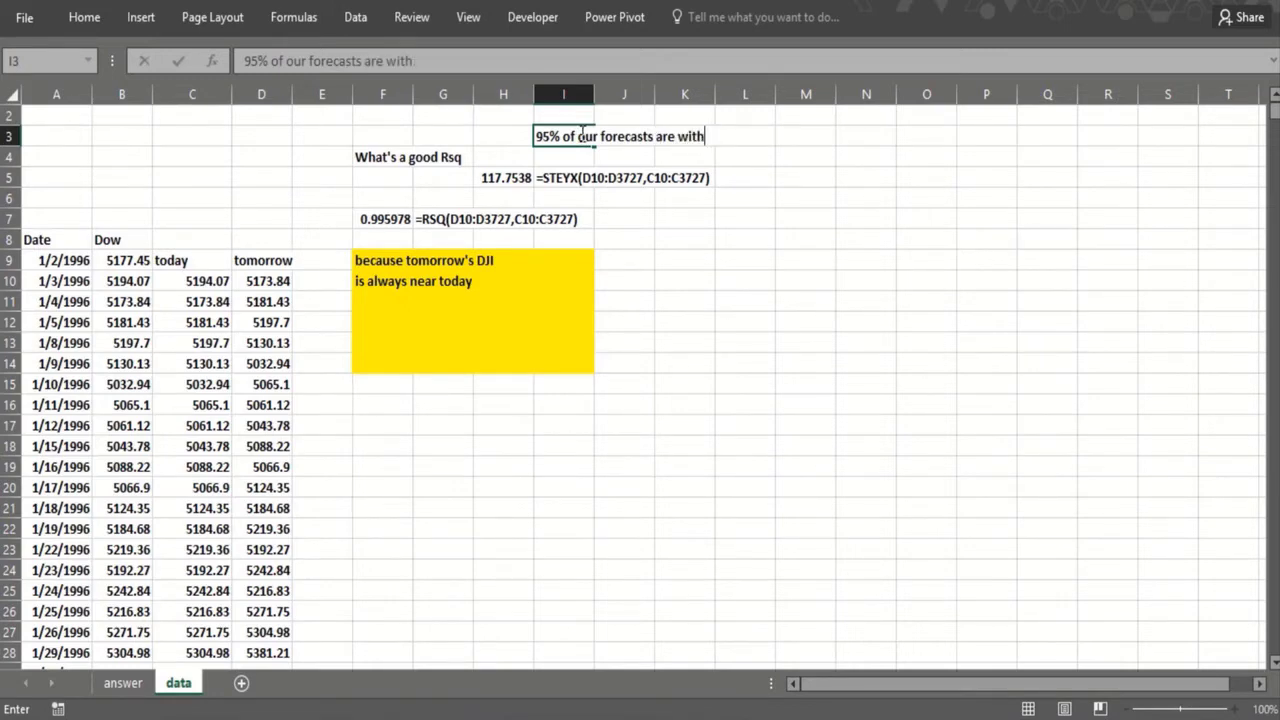
type("accurate")
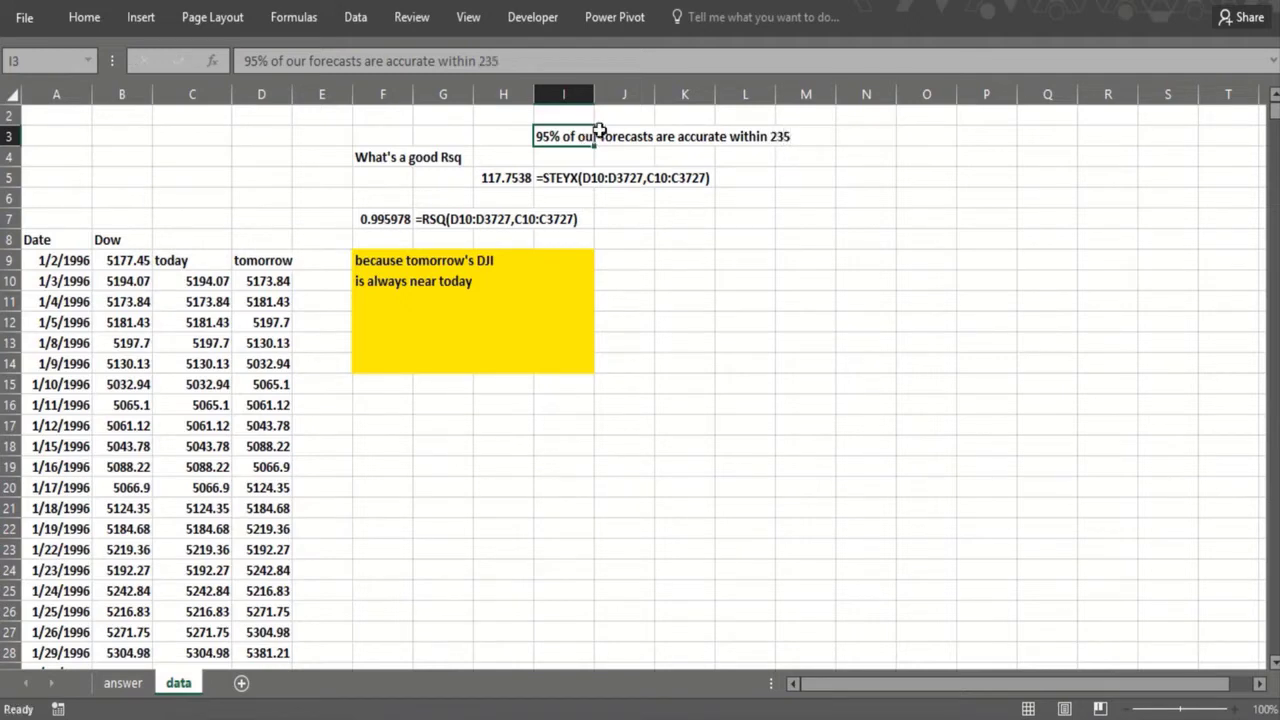
Step: Review the STEYX formula text and the first tomorrow values beside today's values
left_click(557, 182)
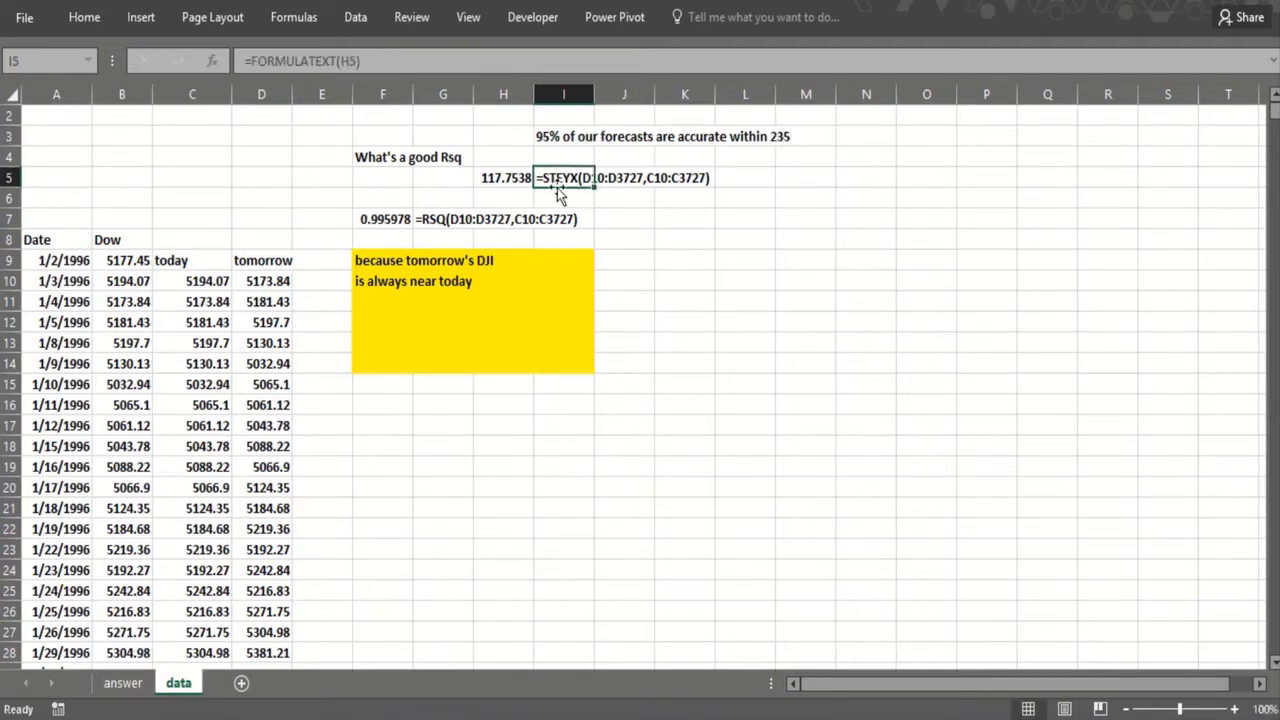
left_click(252, 281)
left_click(271, 404)
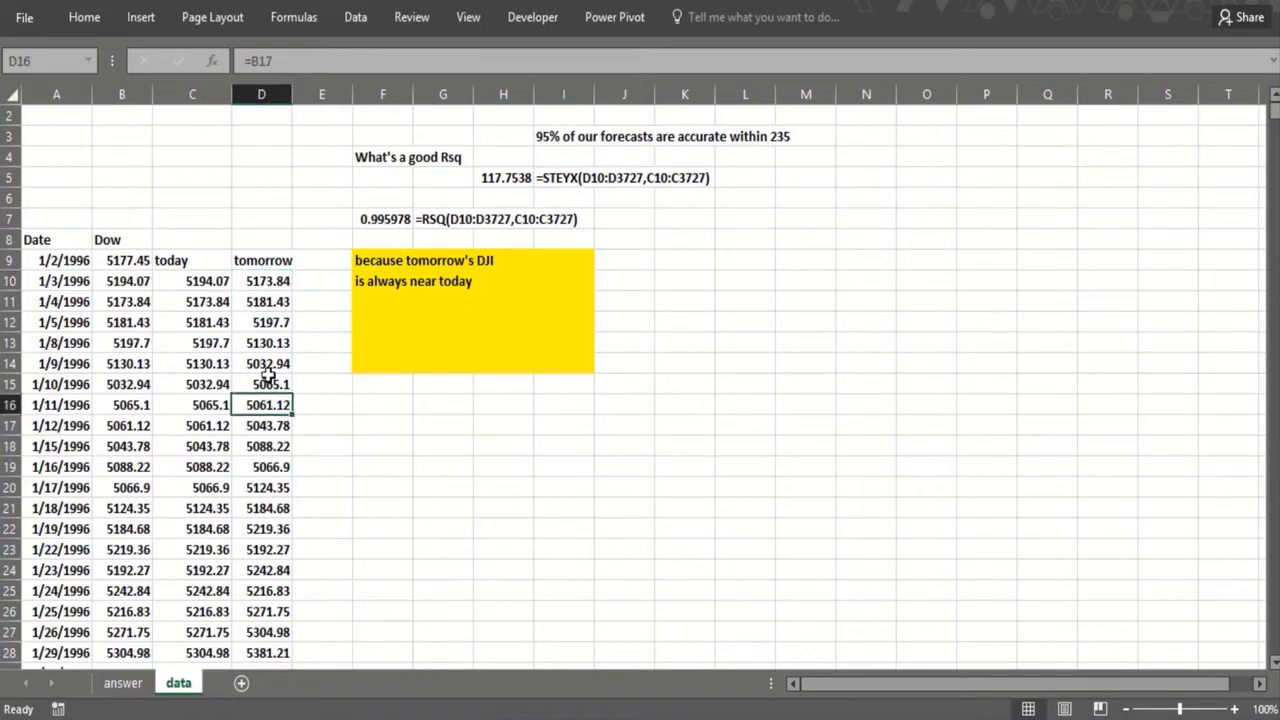
left_click(268, 281)
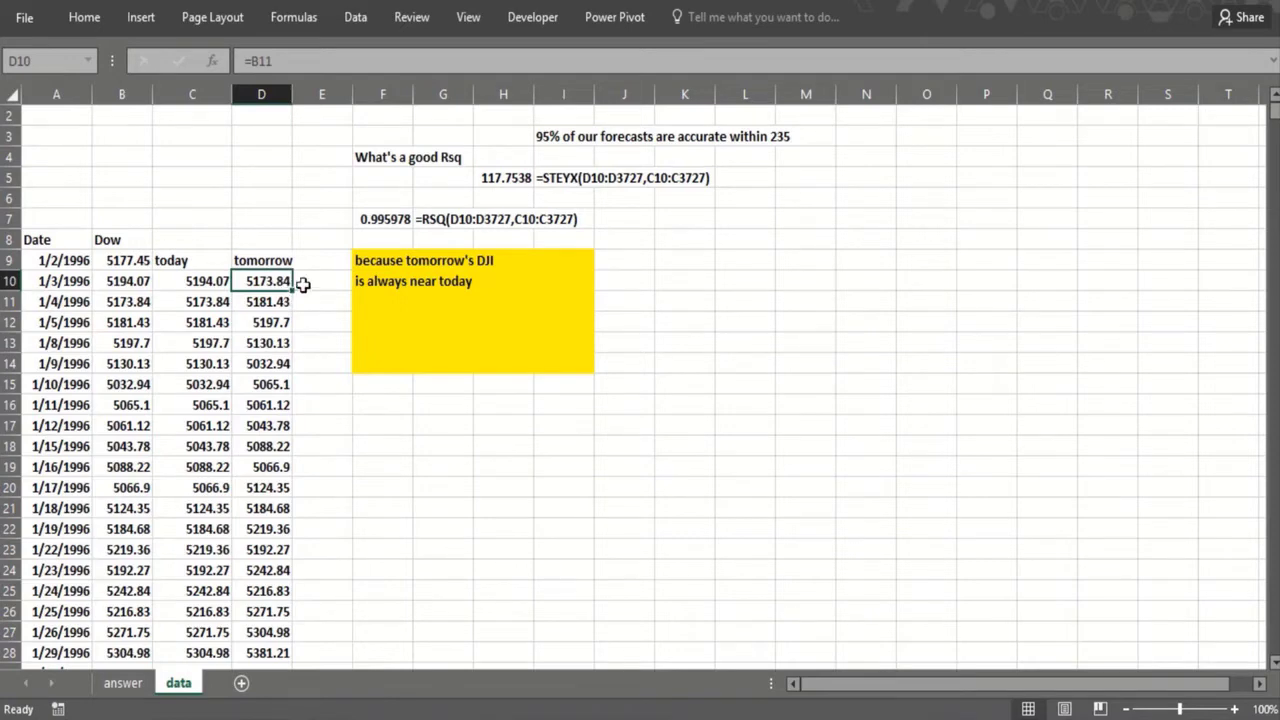
Step: Fill the tomorrow formula from D12 down the column to D3728
left_click(300, 283)
left_click(278, 322)
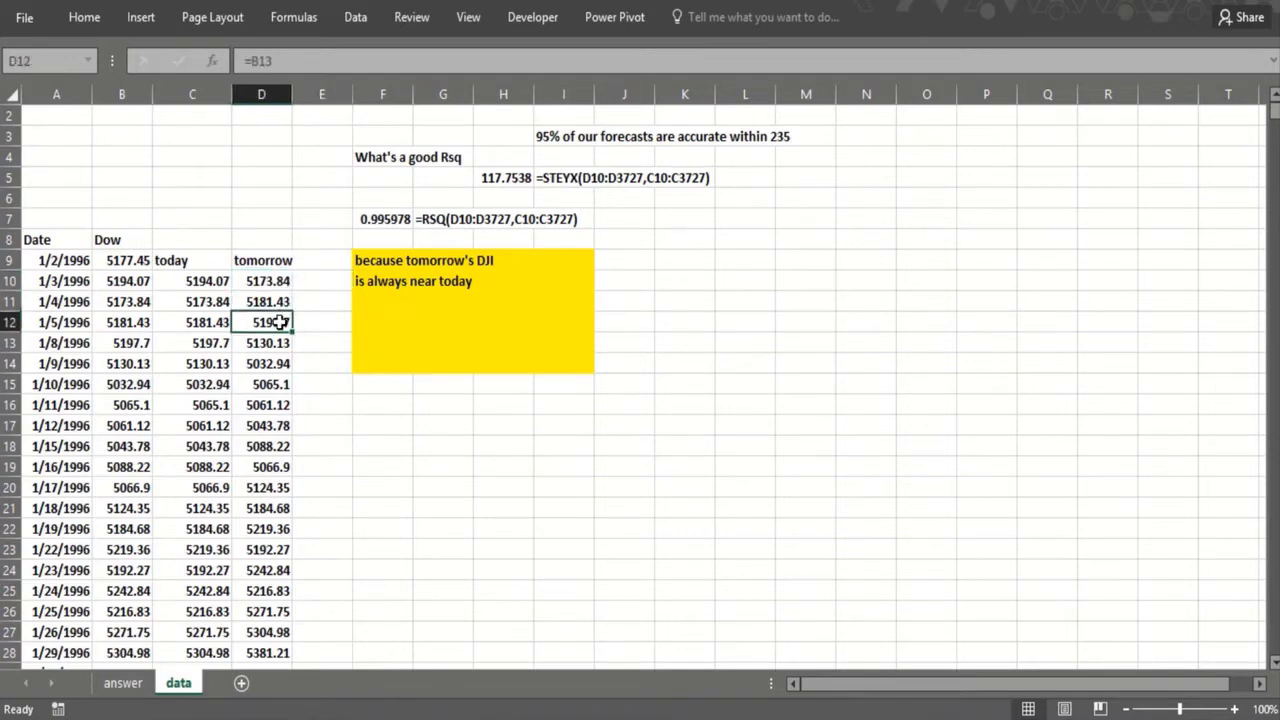
double_click(292, 332)
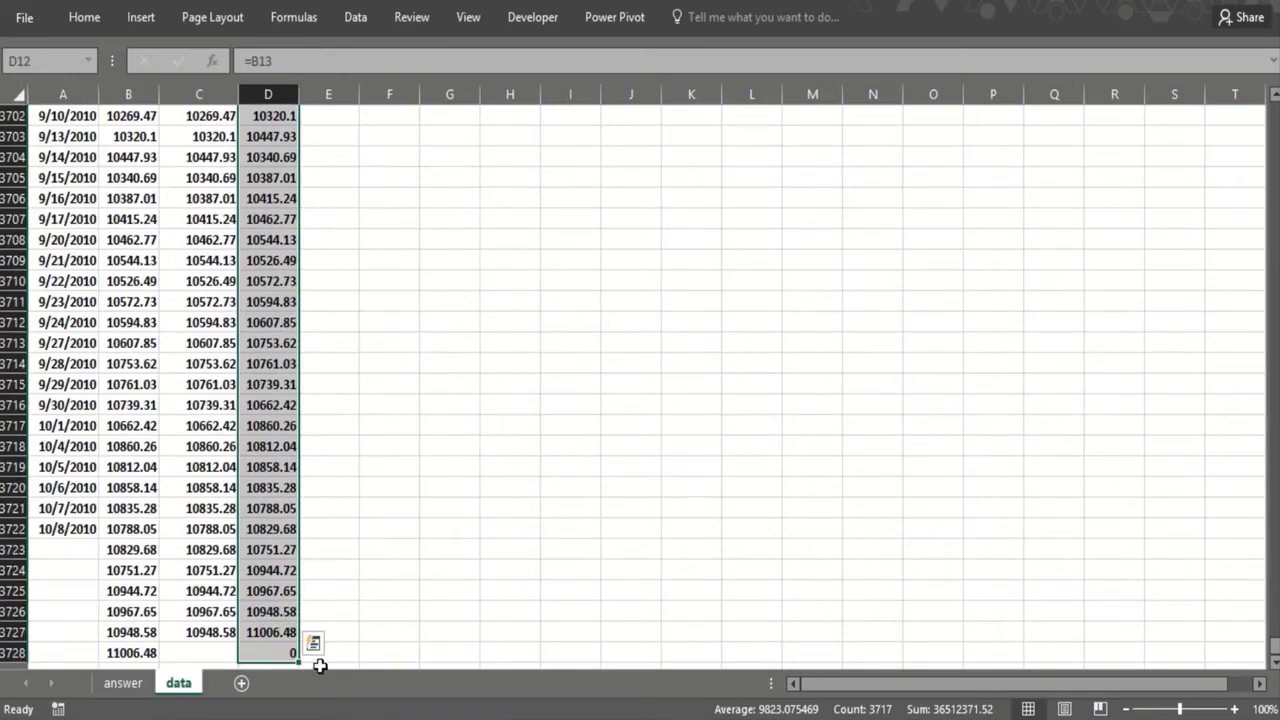
Step: Enter the formula =D10-C10 in E10 to compute the difference between tomorrow's and today's Dow
left_click(270, 633)
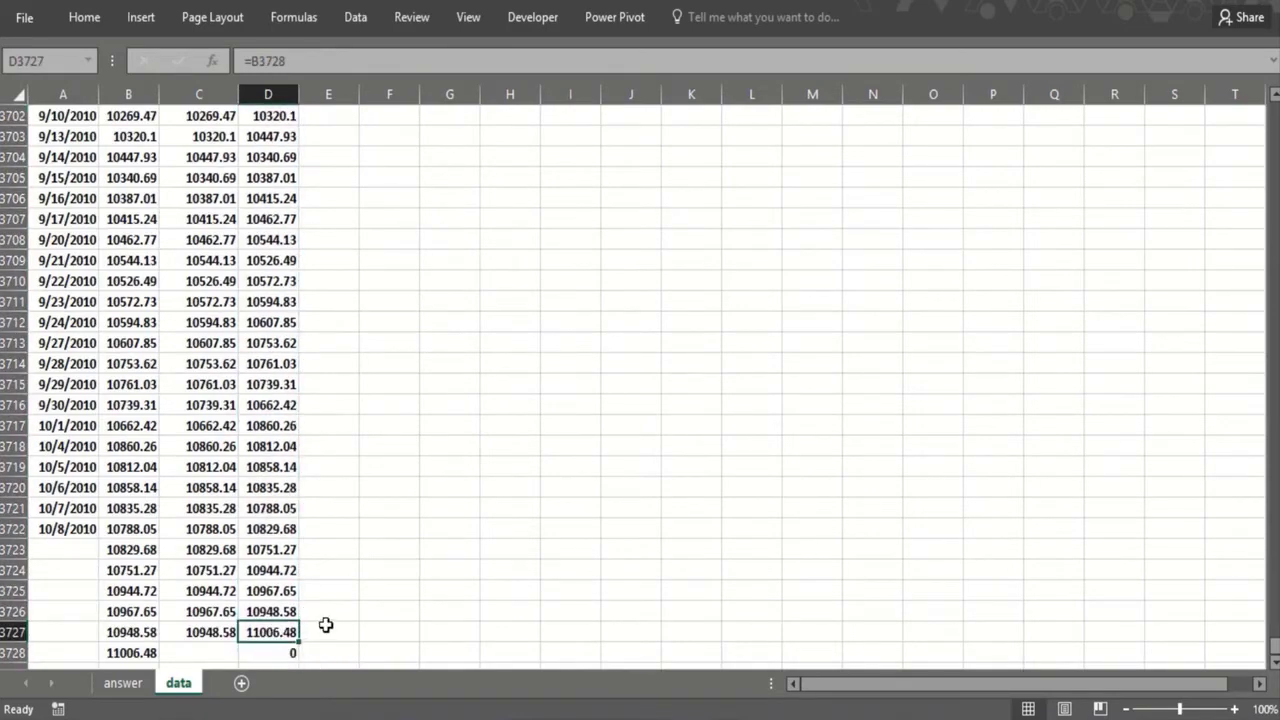
key("ctrl+shift+Up")
key("Up")
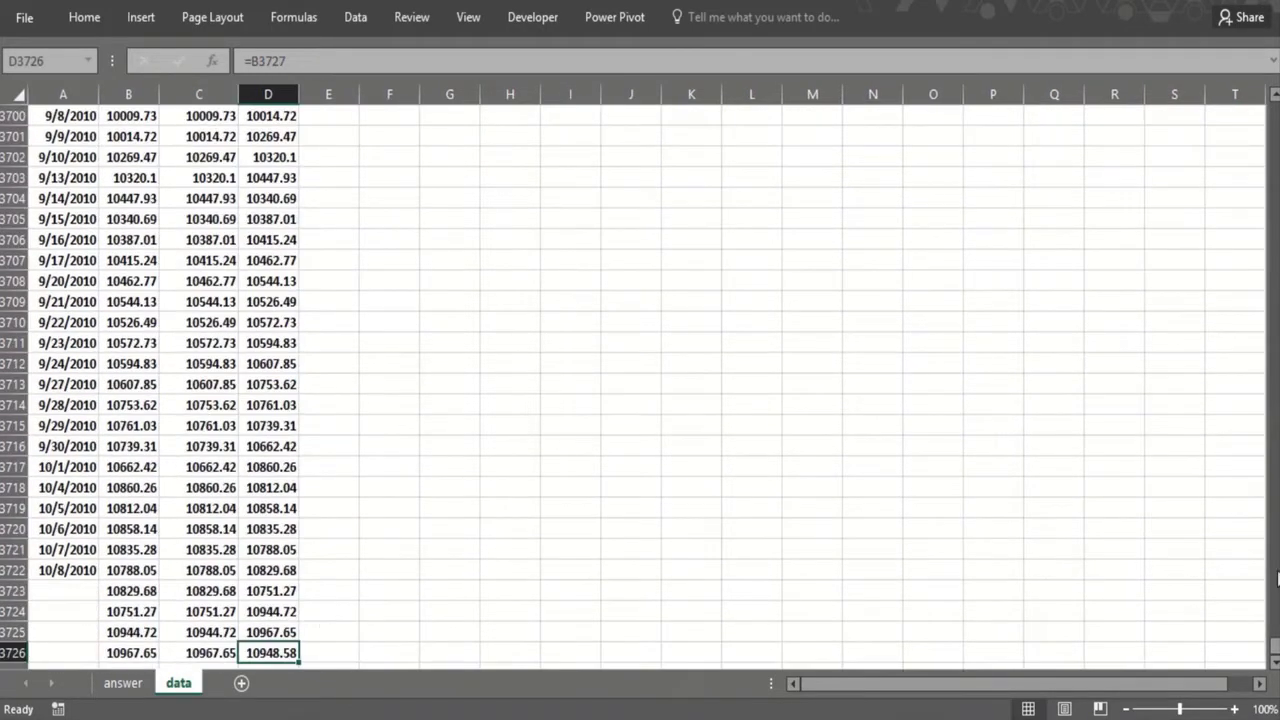
left_click_drag(1272, 648, 1239, 85)
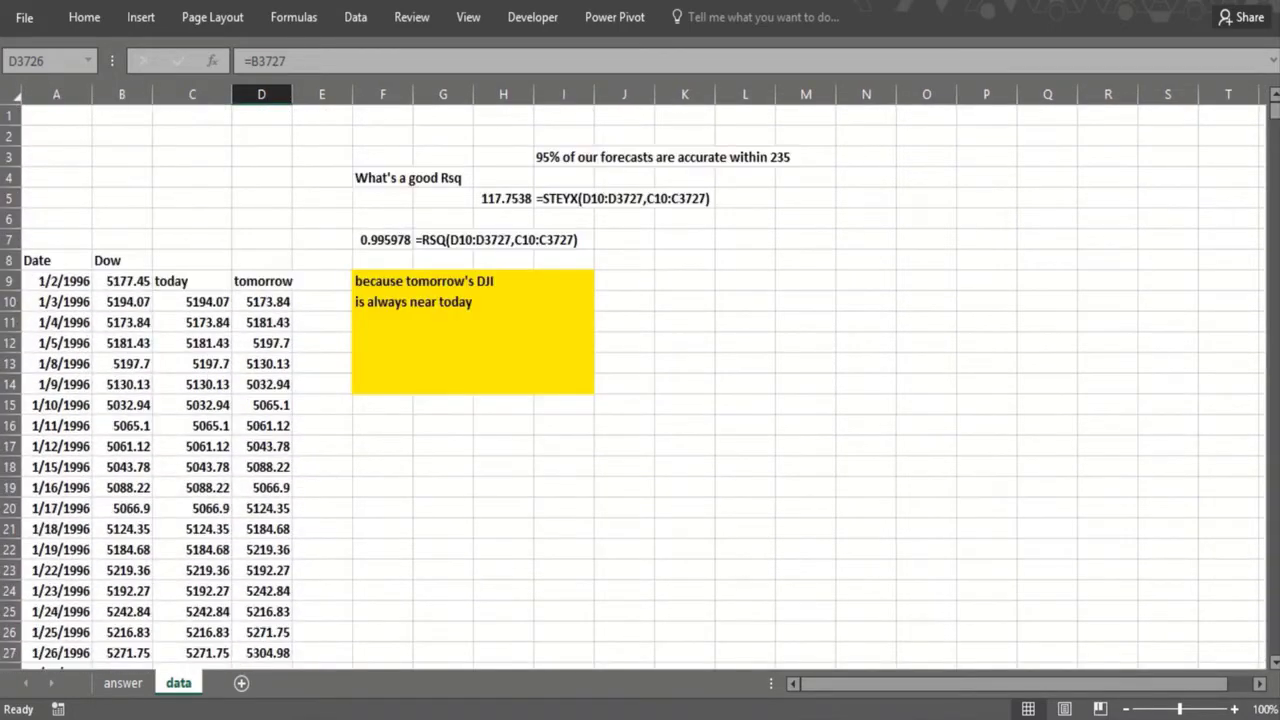
left_click(306, 301)
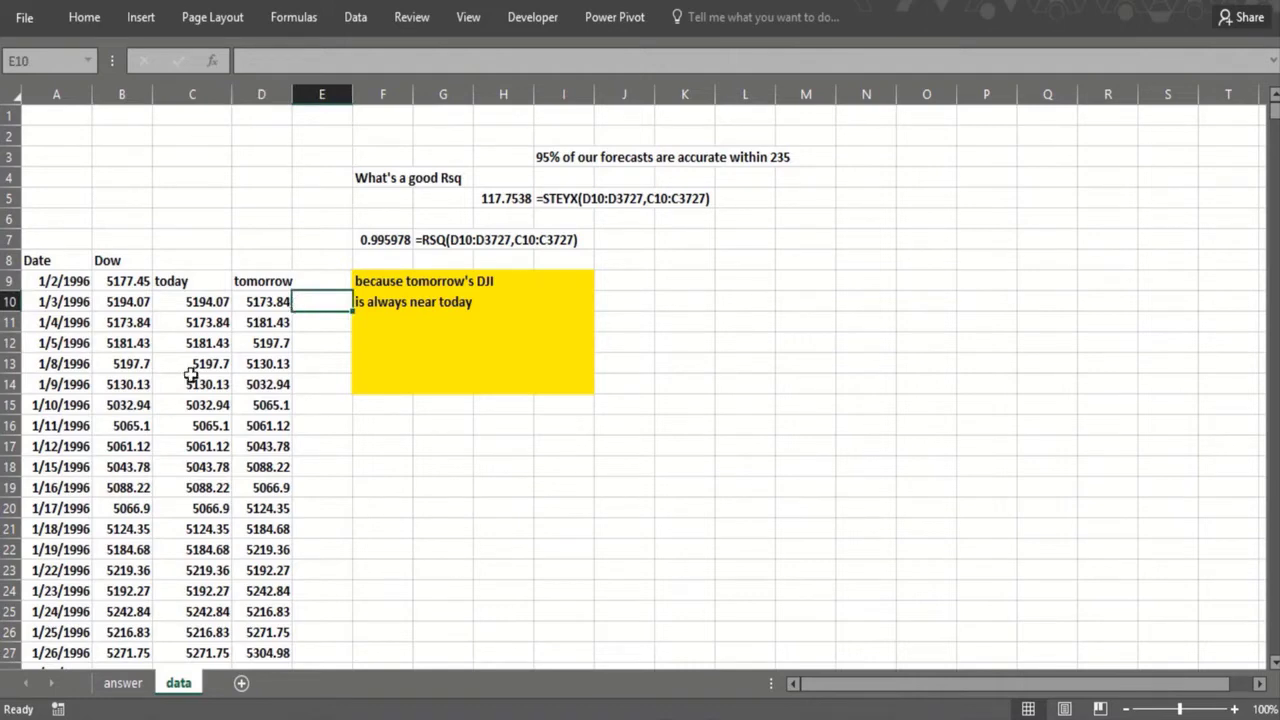
type("=")
left_click(255, 301)
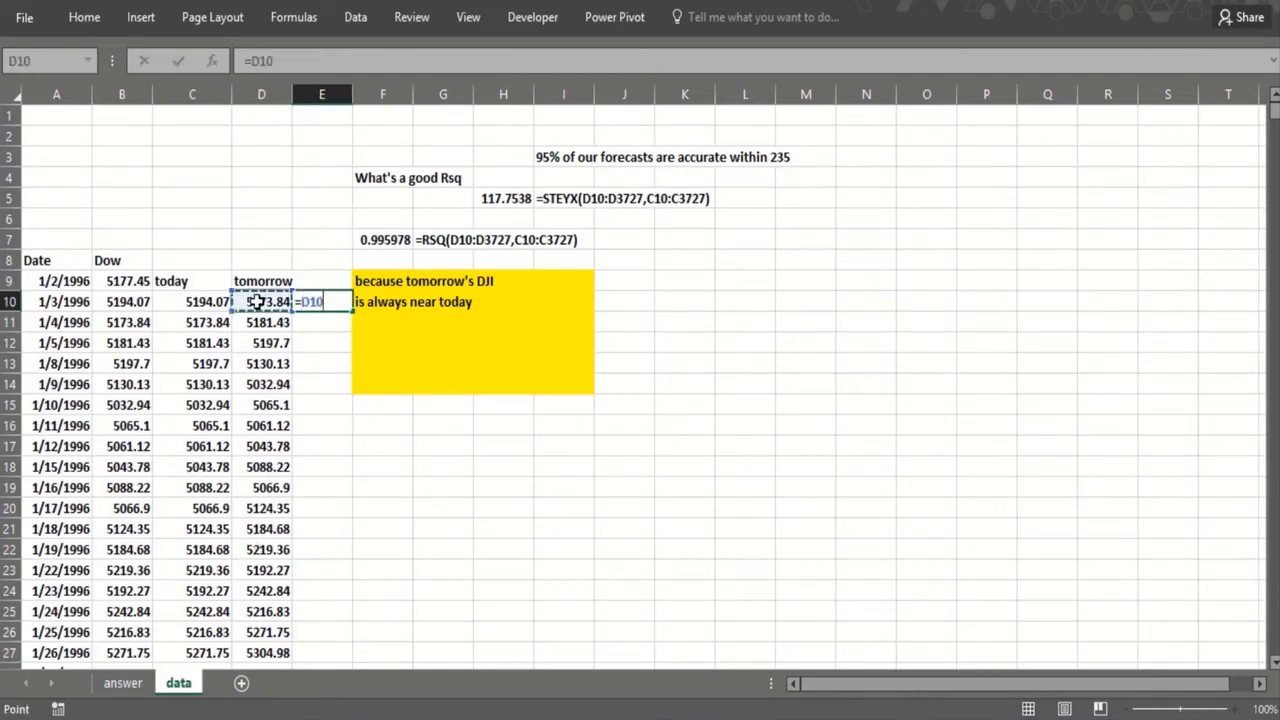
type("-")
left_click(193, 304)
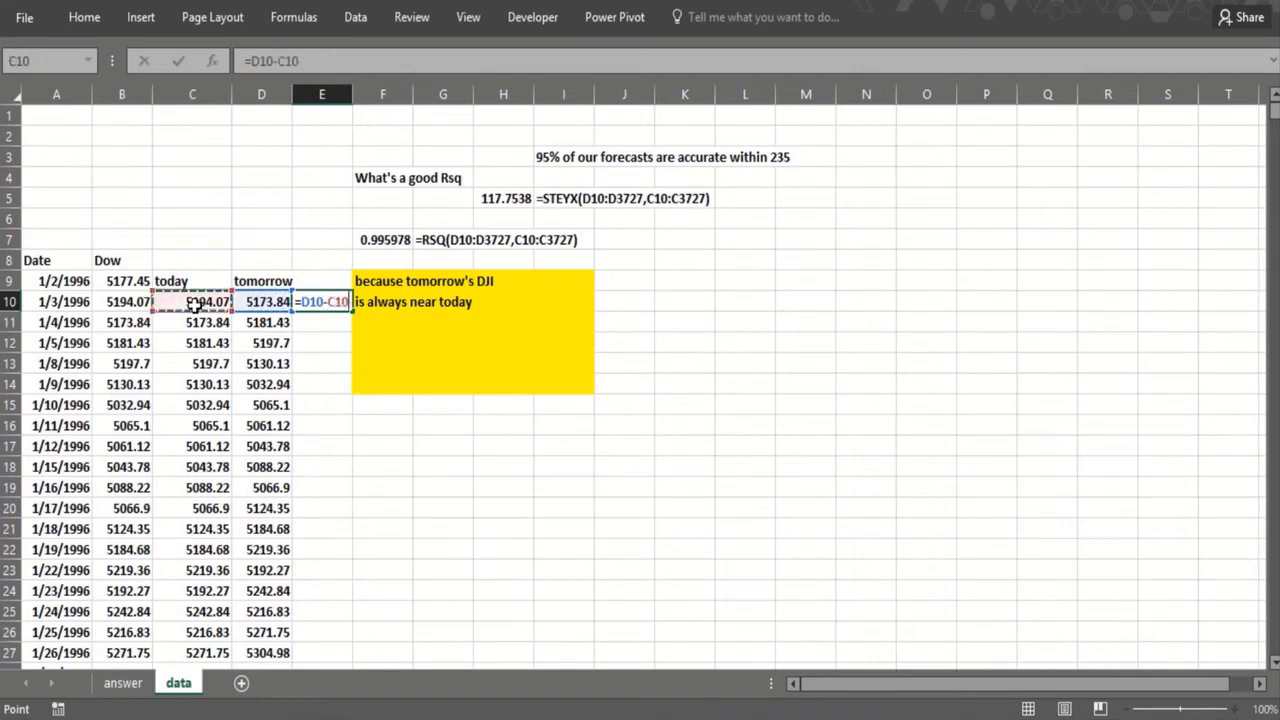
key("Return")
Step: Fill the difference formula from E10 down column E to the end of the data
left_click(338, 305)
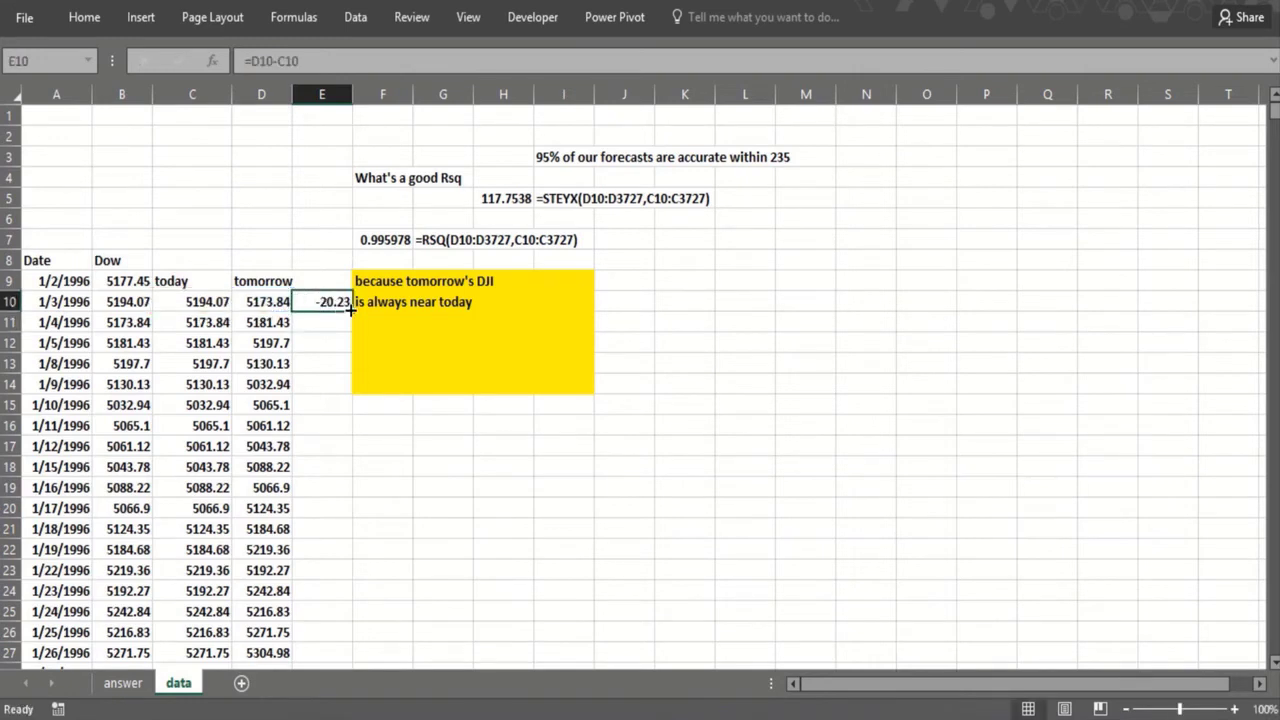
left_click(351, 310)
left_click(351, 310)
left_click(356, 311)
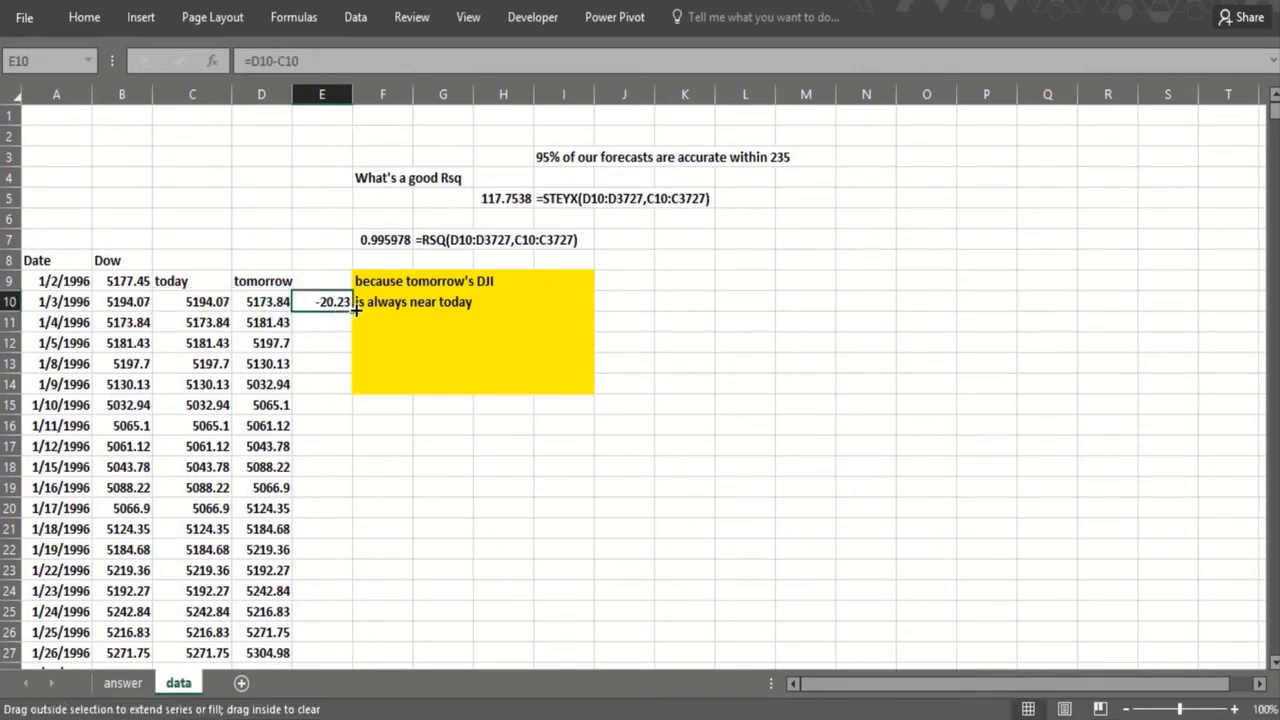
double_click(356, 311)
Step: Calculate the standard deviation of the daily differences in H6 with STDEV(E10:E3727)
left_click(490, 216)
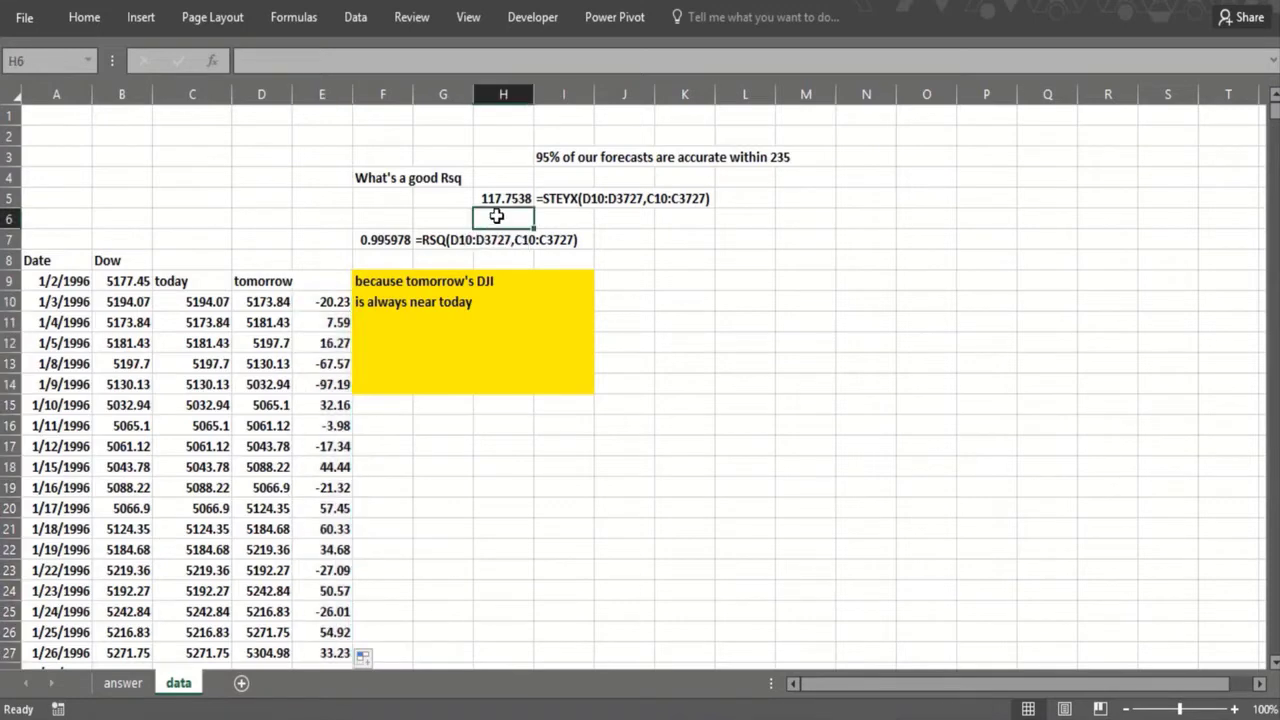
type("=stdev")
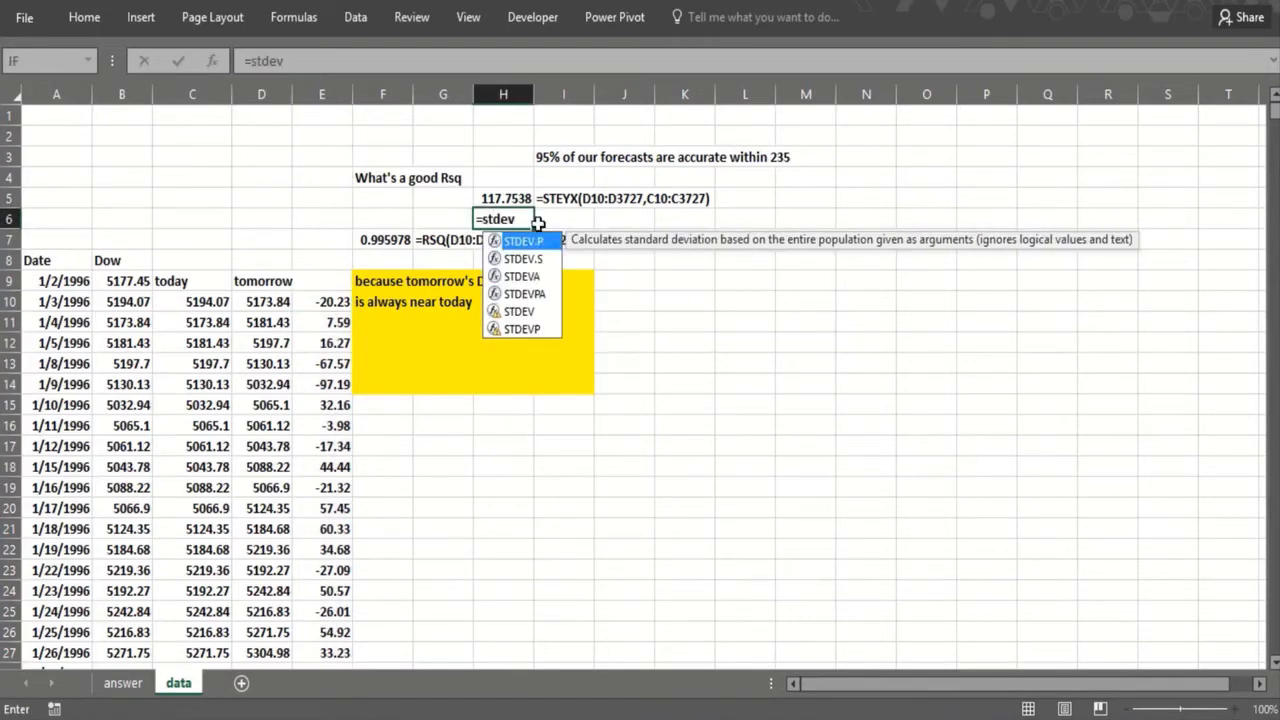
type("(")
left_click(336, 302)
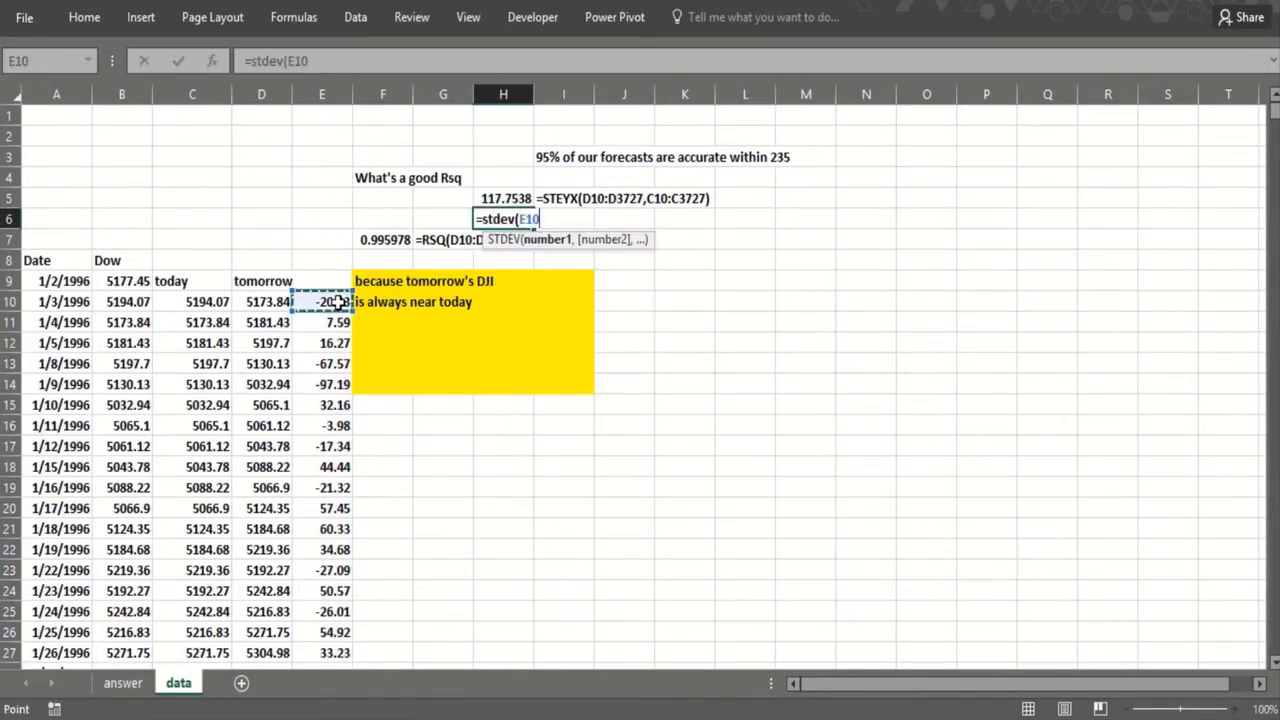
key("ctrl+shift+Down")
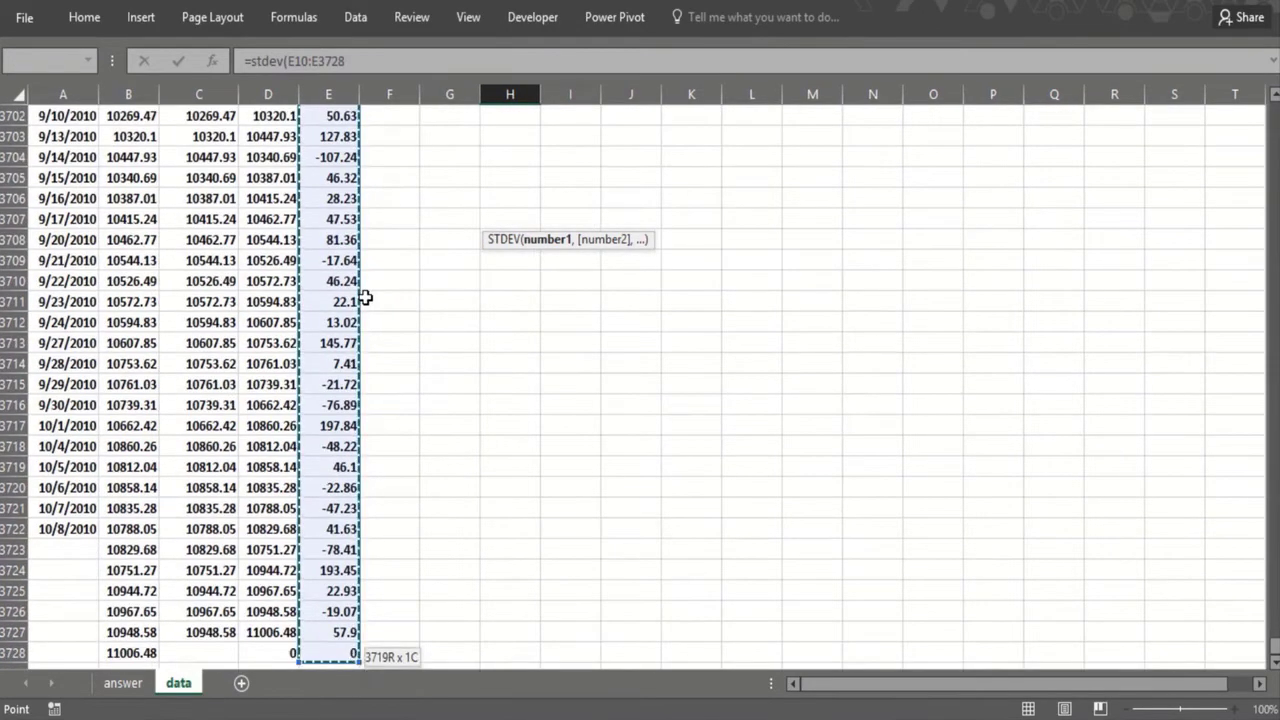
key("Return")
key("Up")
key("Up")
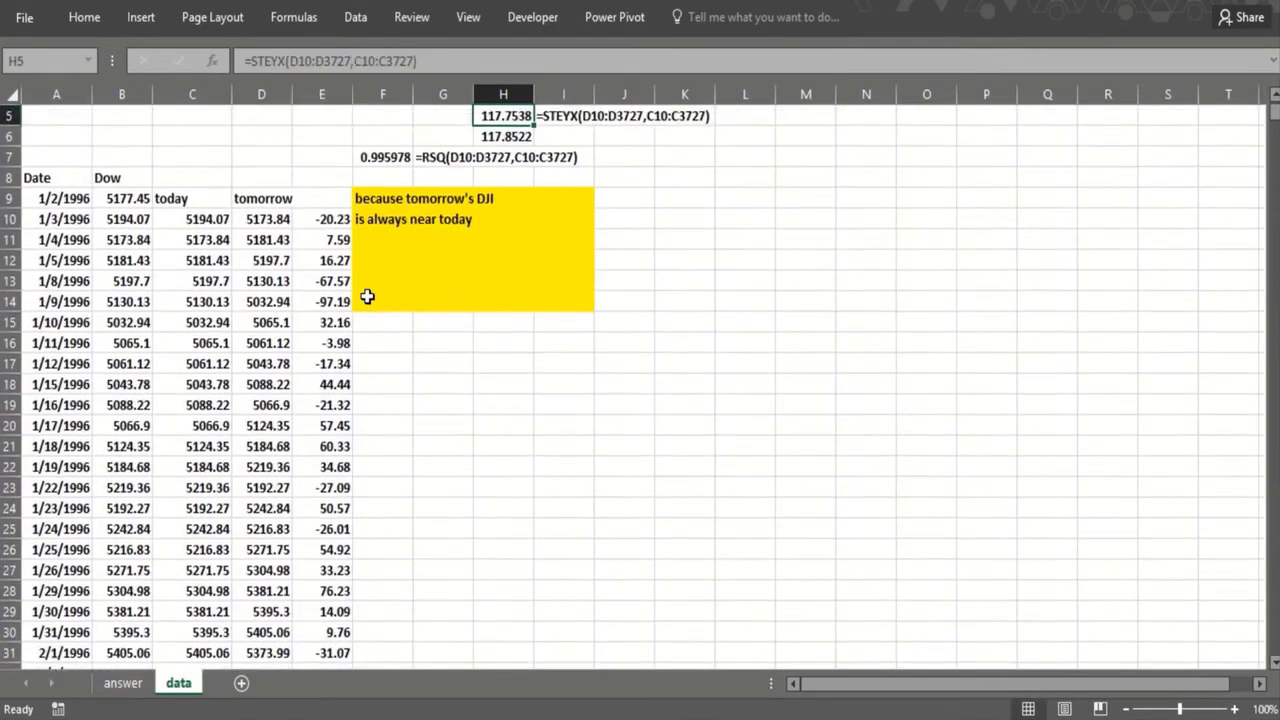
Step: Copy the FORMULATEXT formula from I5 down to I6 to show the STDEV formula as text
scroll(367, 296, "up", 1)
left_click(500, 198)
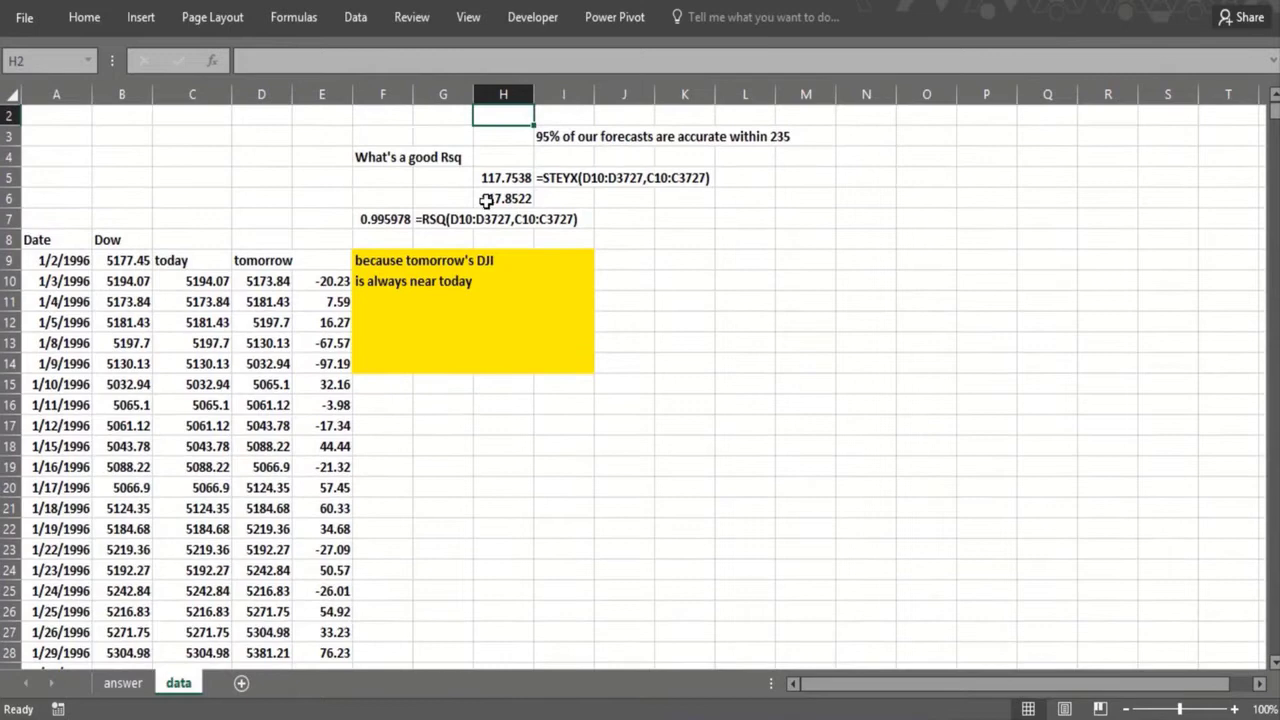
left_click(578, 180)
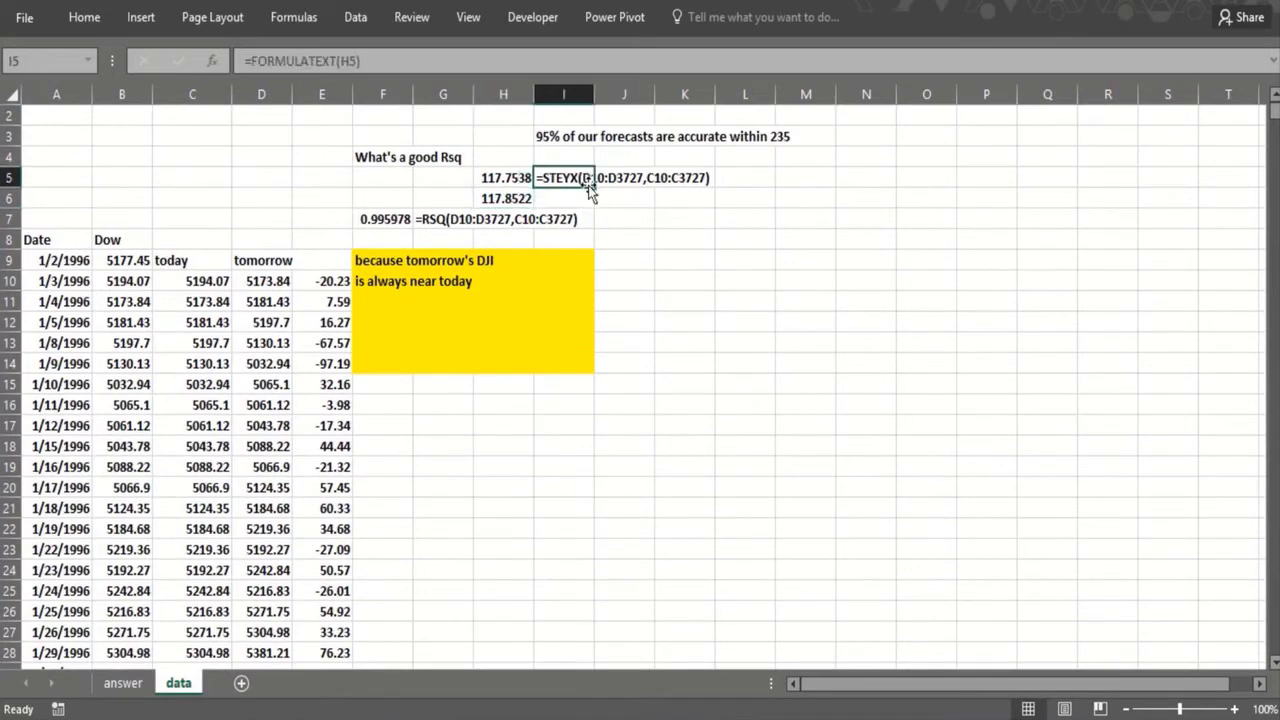
left_click_drag(594, 188, 596, 217)
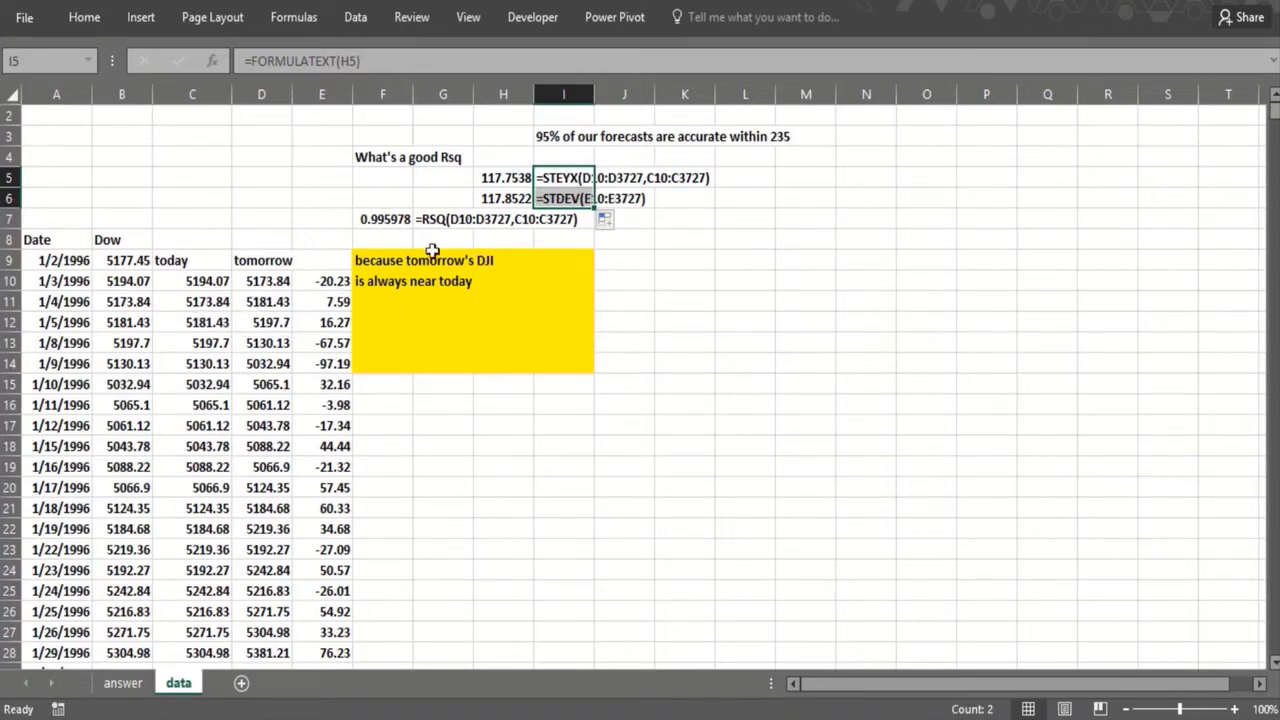
Step: Compare the STEYX result in H5 with the STDEV result in H6
left_click(487, 232)
left_click(485, 200)
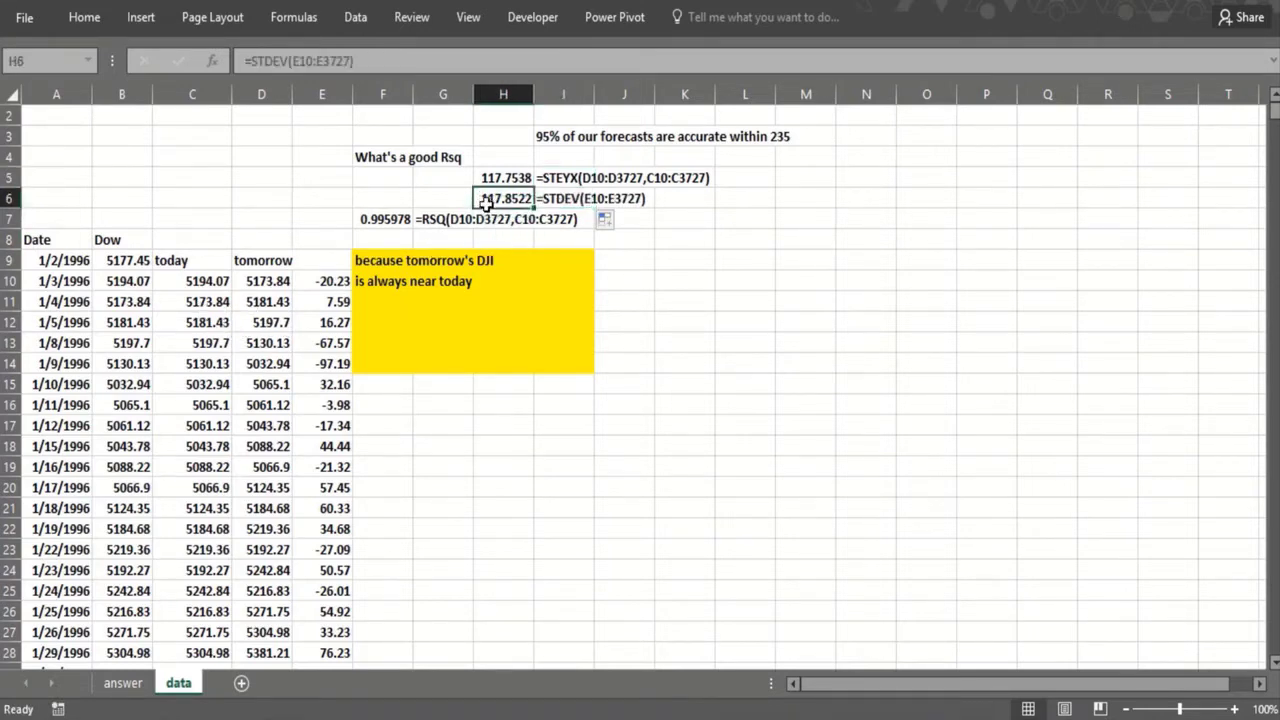
left_click(488, 176)
left_click(490, 199)
left_click(490, 178)
left_click(488, 216)
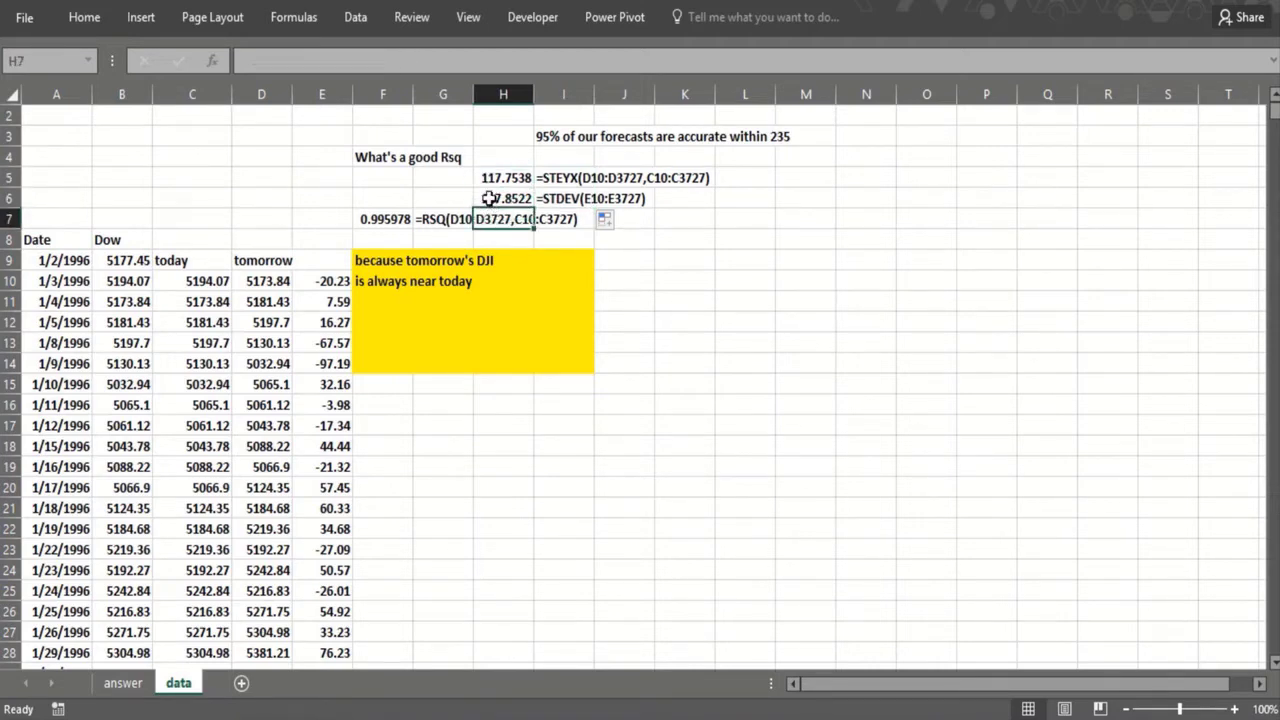
left_click(489, 198)
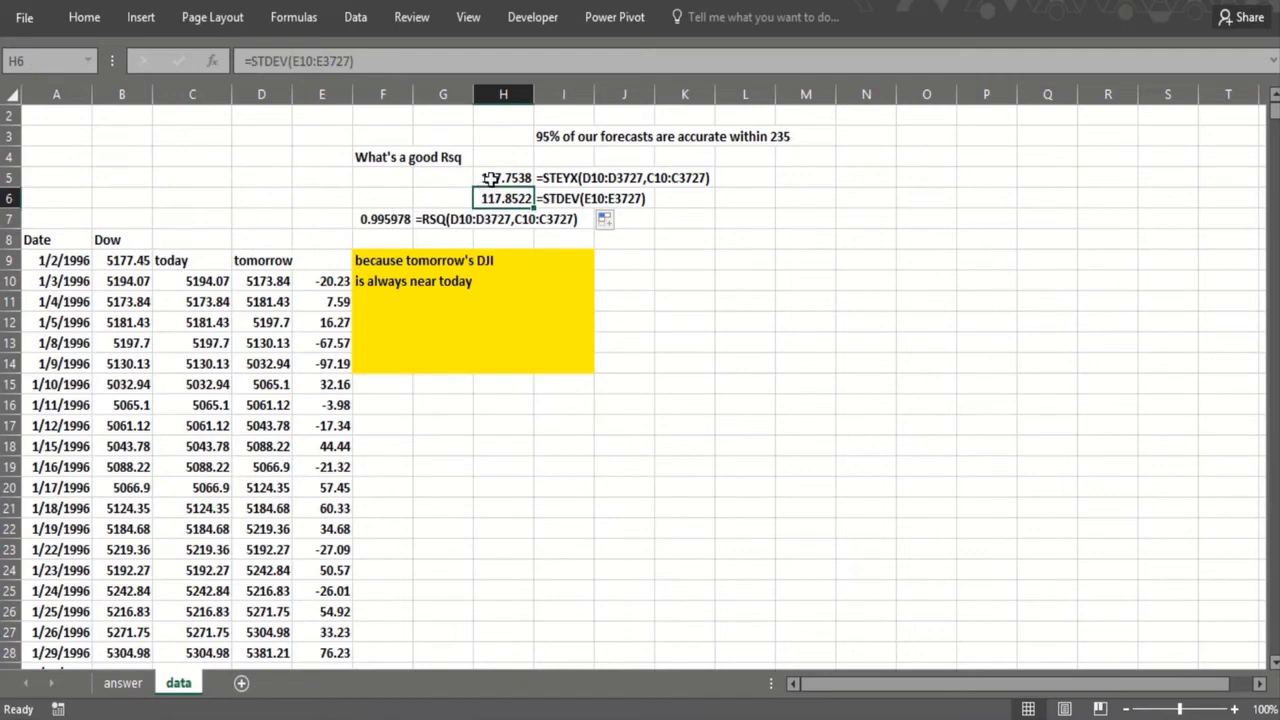
Step: Enter the heading "Forecast Change in DOW" in K8
left_click(678, 243)
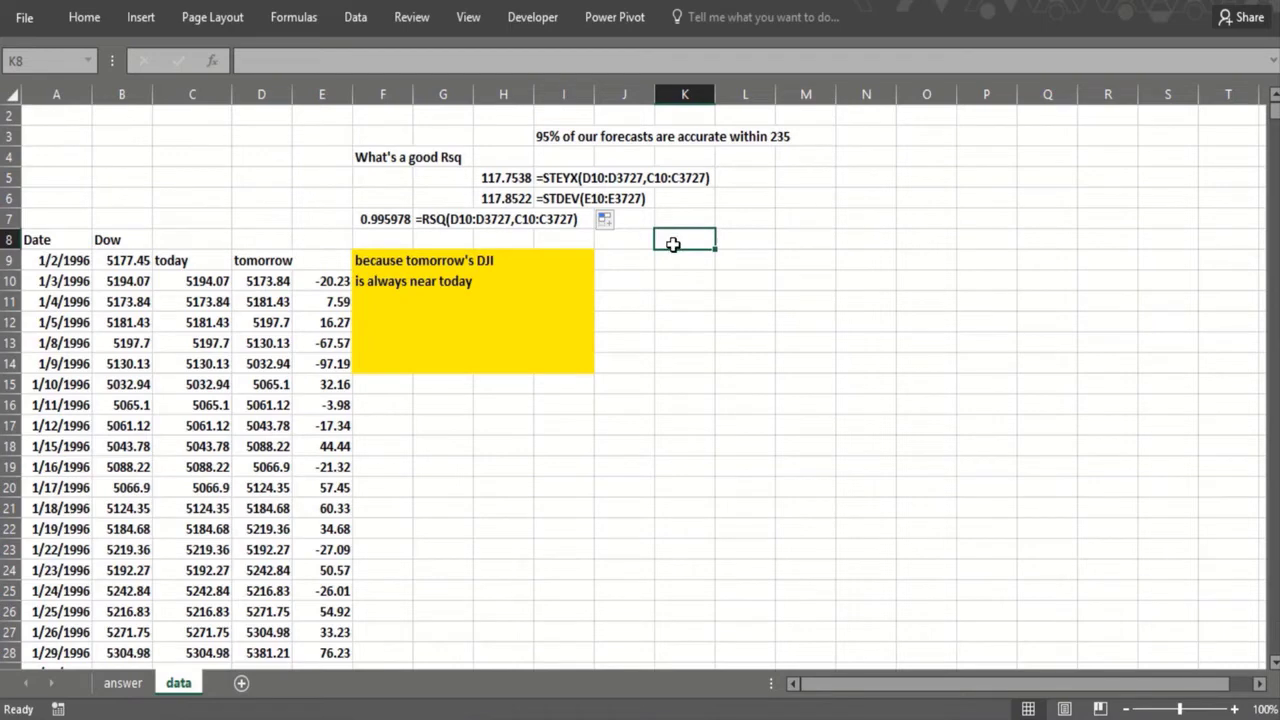
type("Foreca")
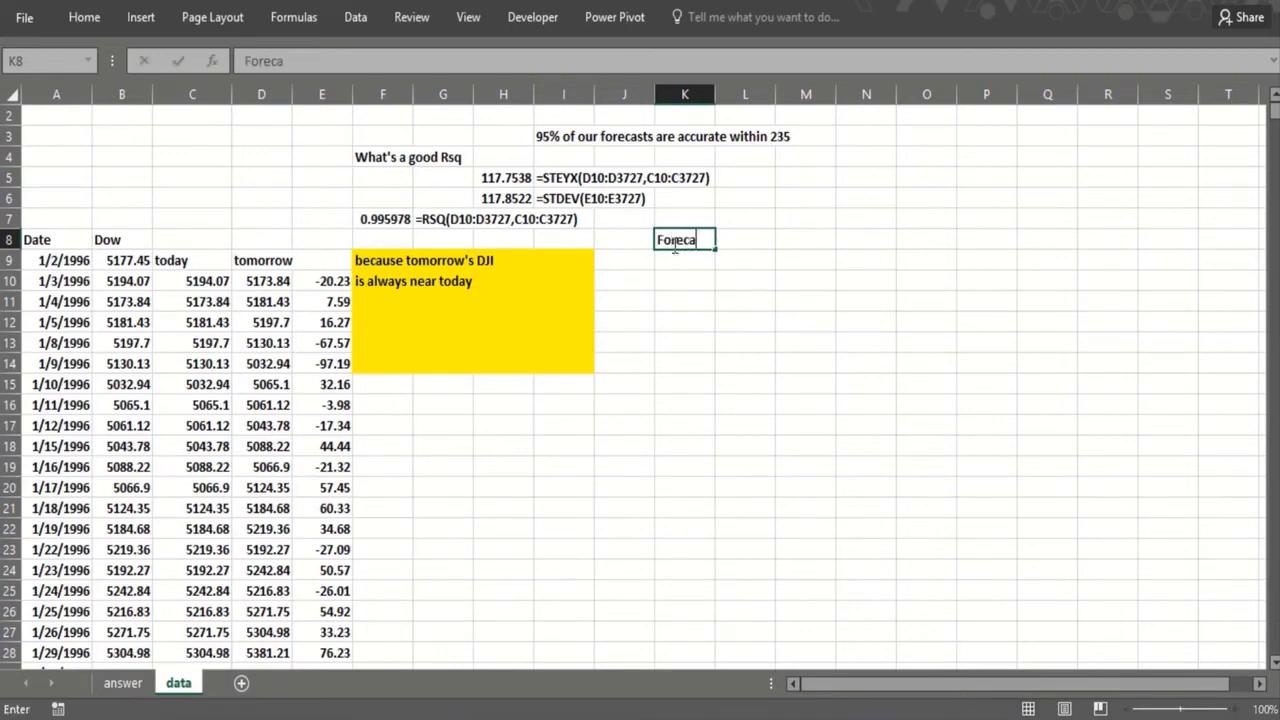
type("st Chan")
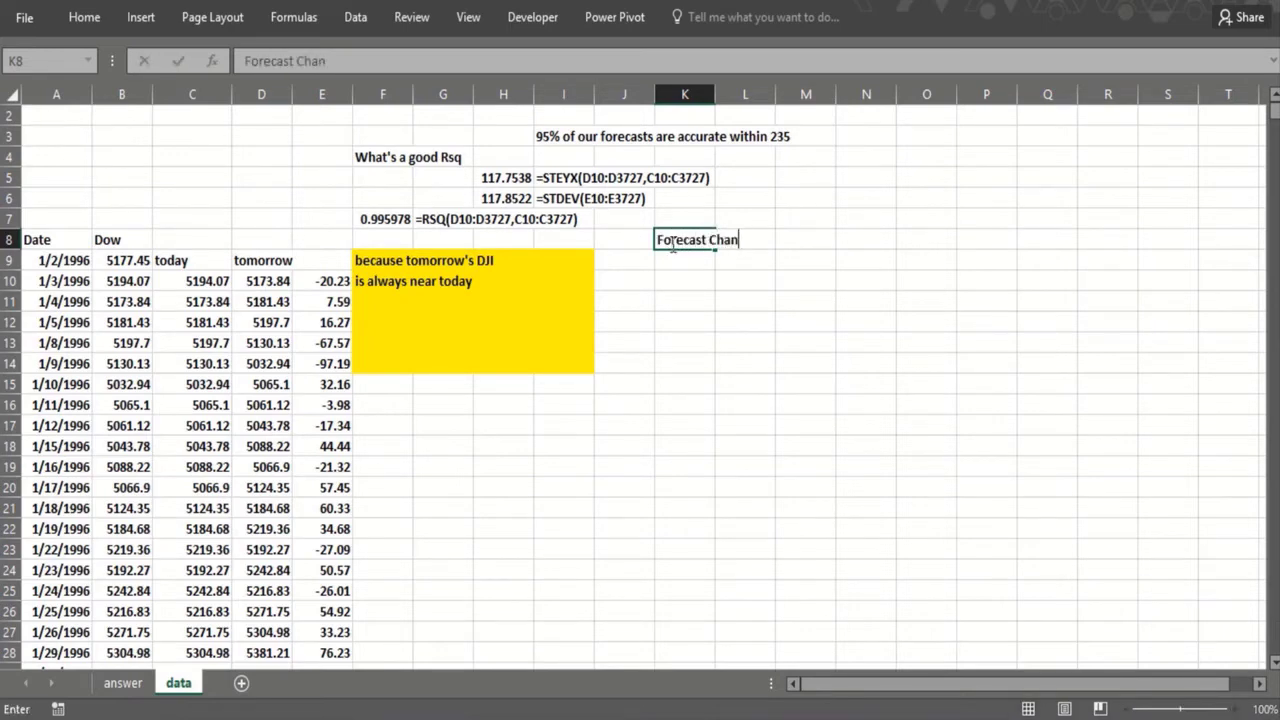
type("ge in DOW")
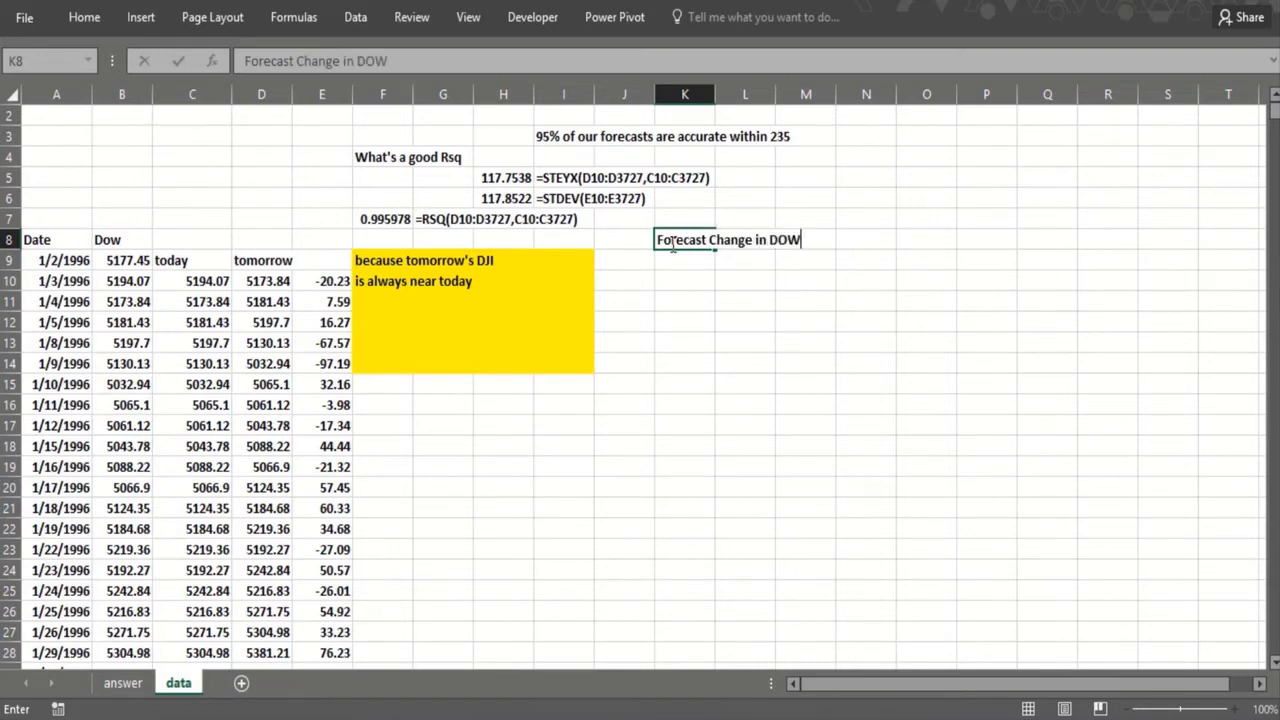
key("Return")
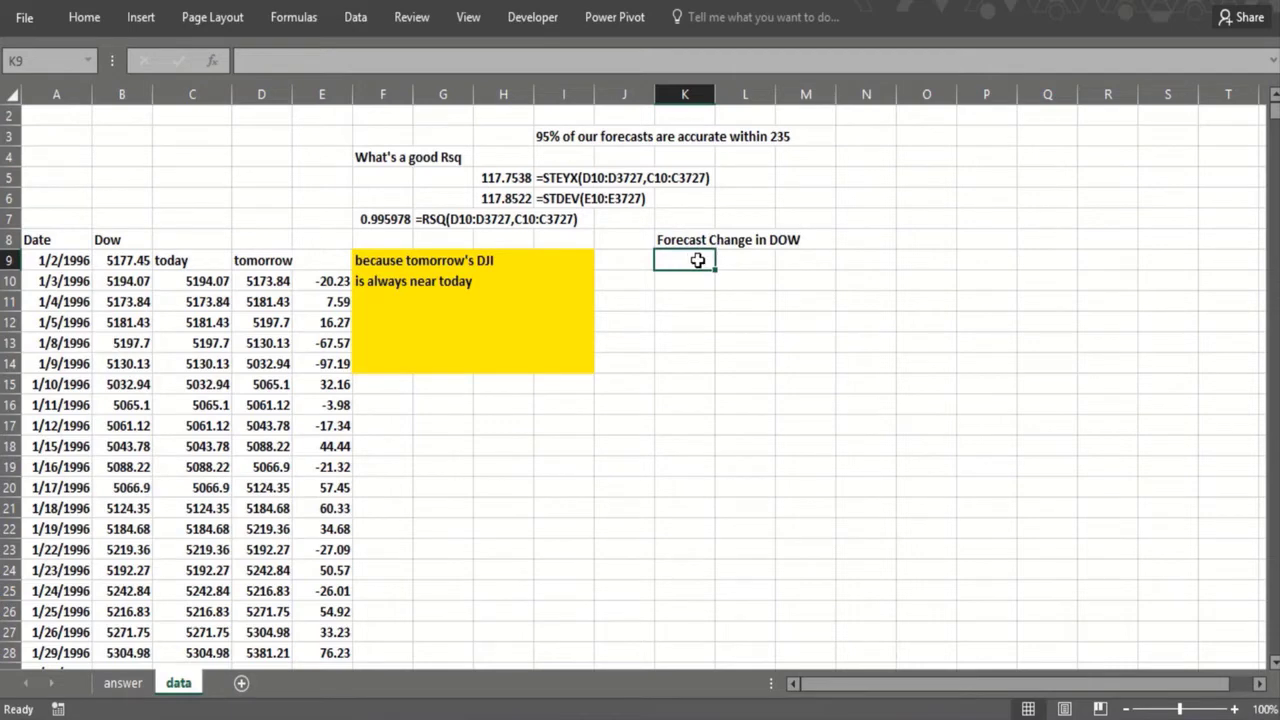
Step: Enter the note "RSQ>.10" in K9, below the forecast heading
type("RSQ")
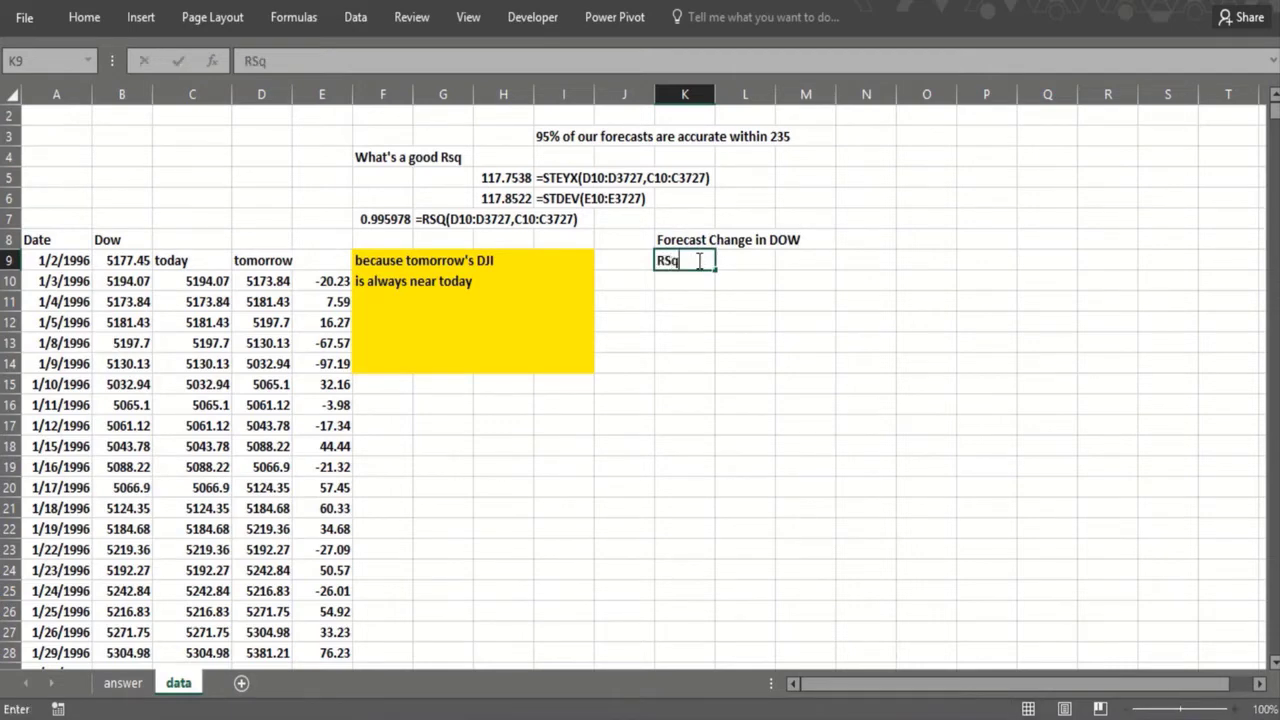
key("BackSpace")
type("Q")
type(">.9")
key("Return")
Step: Enter "using all available" in K10 and "economic information" in K11
type("usin")
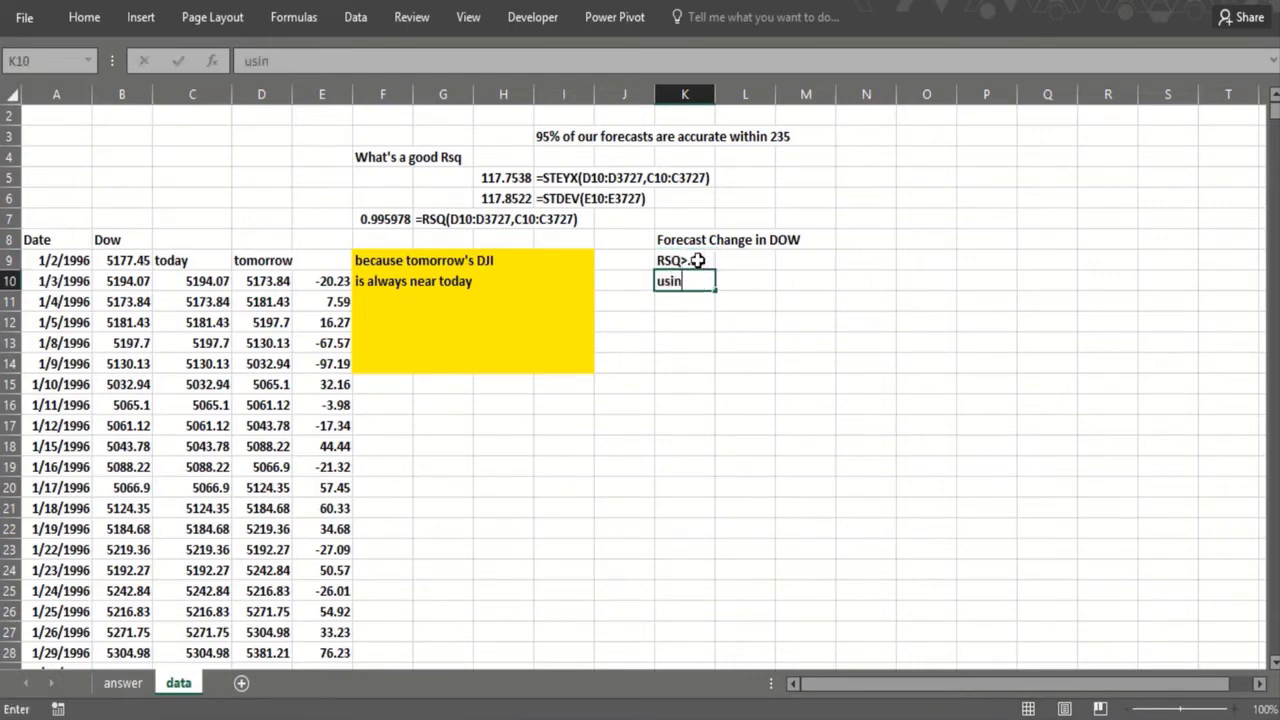
type("g all available")
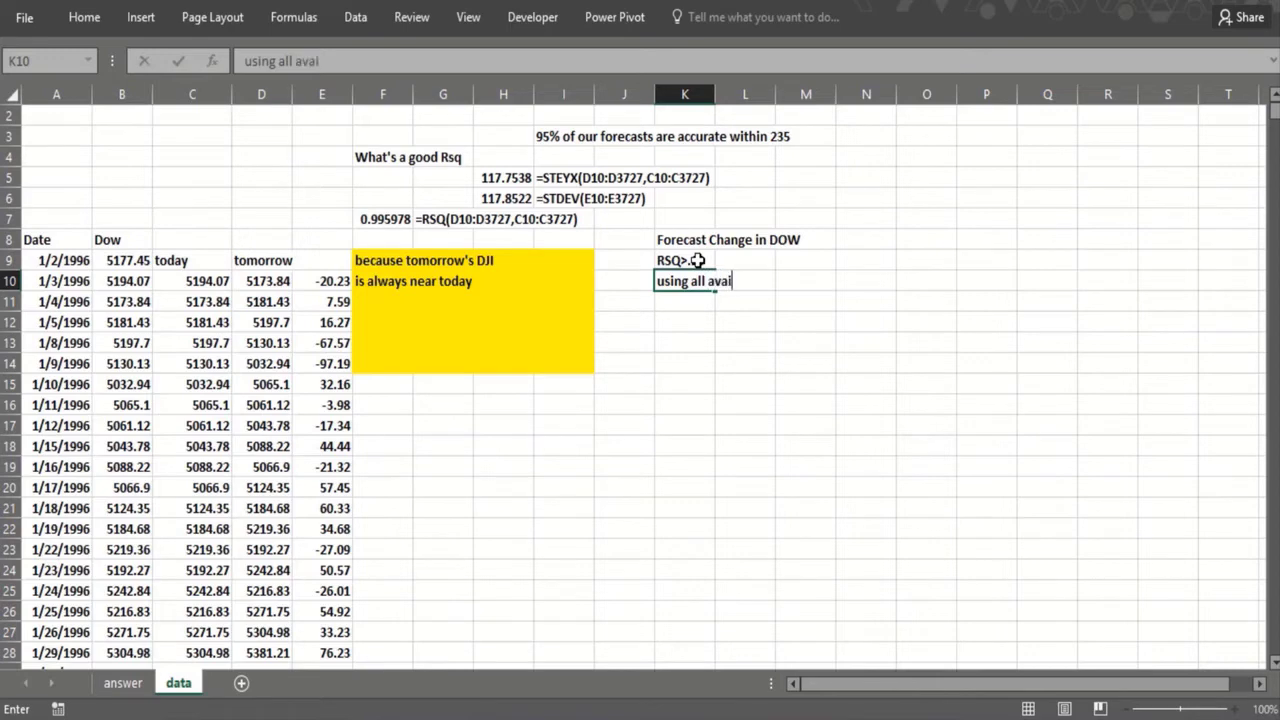
key("Return")
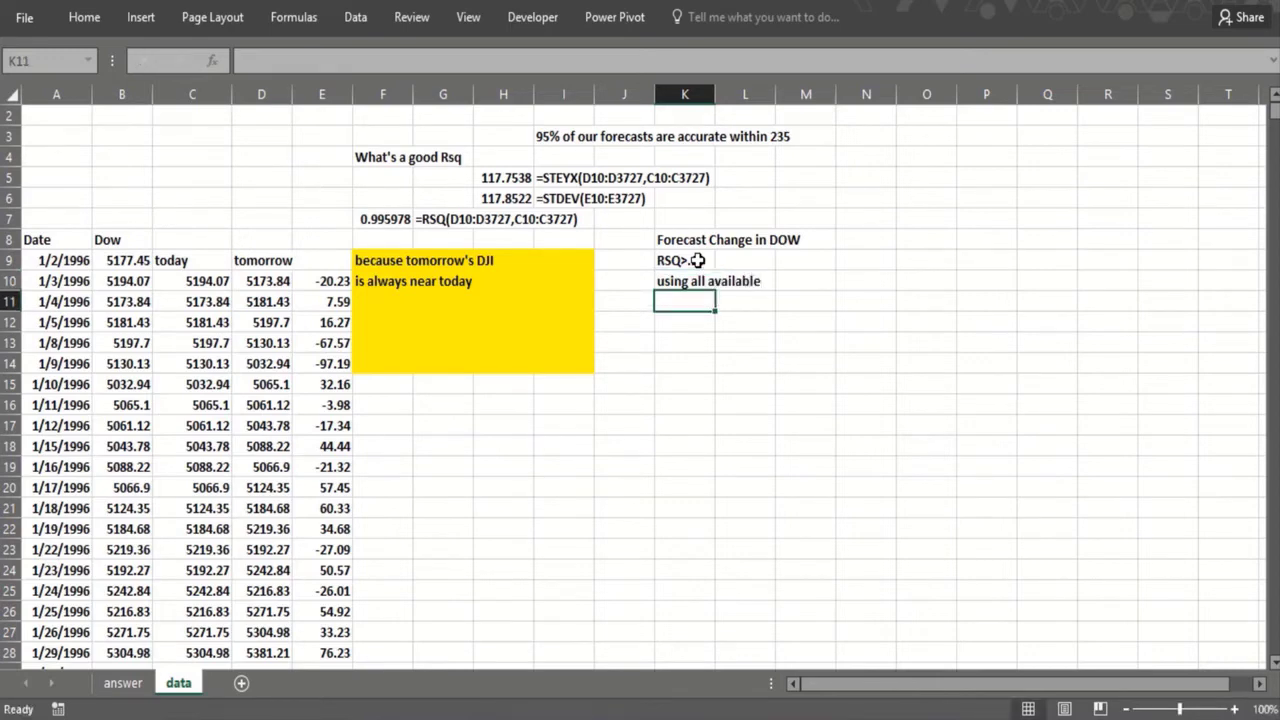
type("economic i")
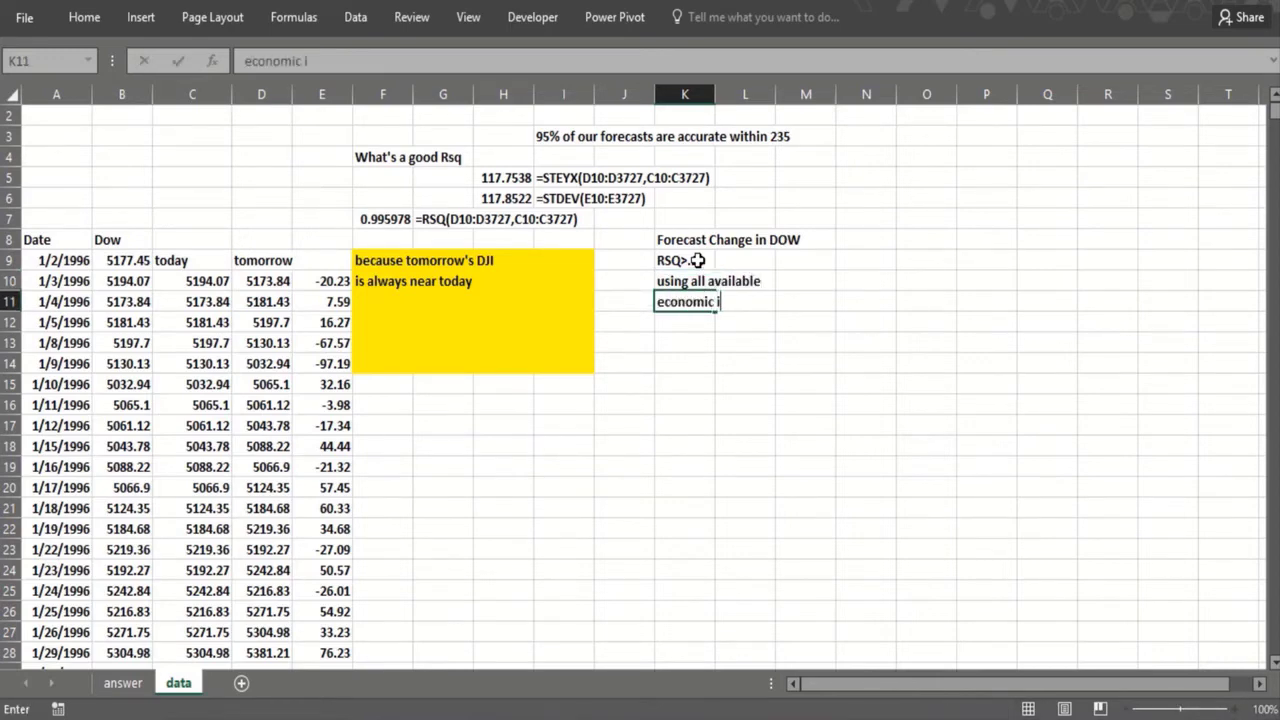
type("nformation")
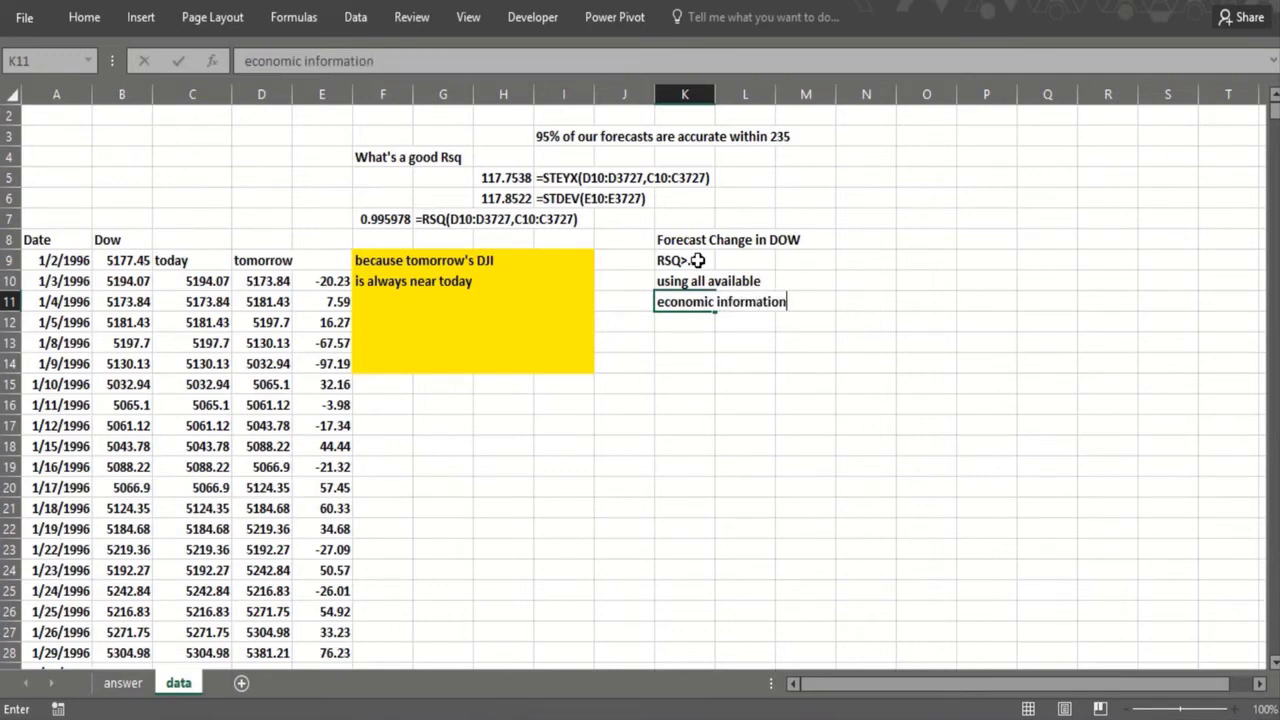
key("Return")
Step: Enter "hard problem" in K12 and "Efficient Market Hypothesis" in K13
type("har")
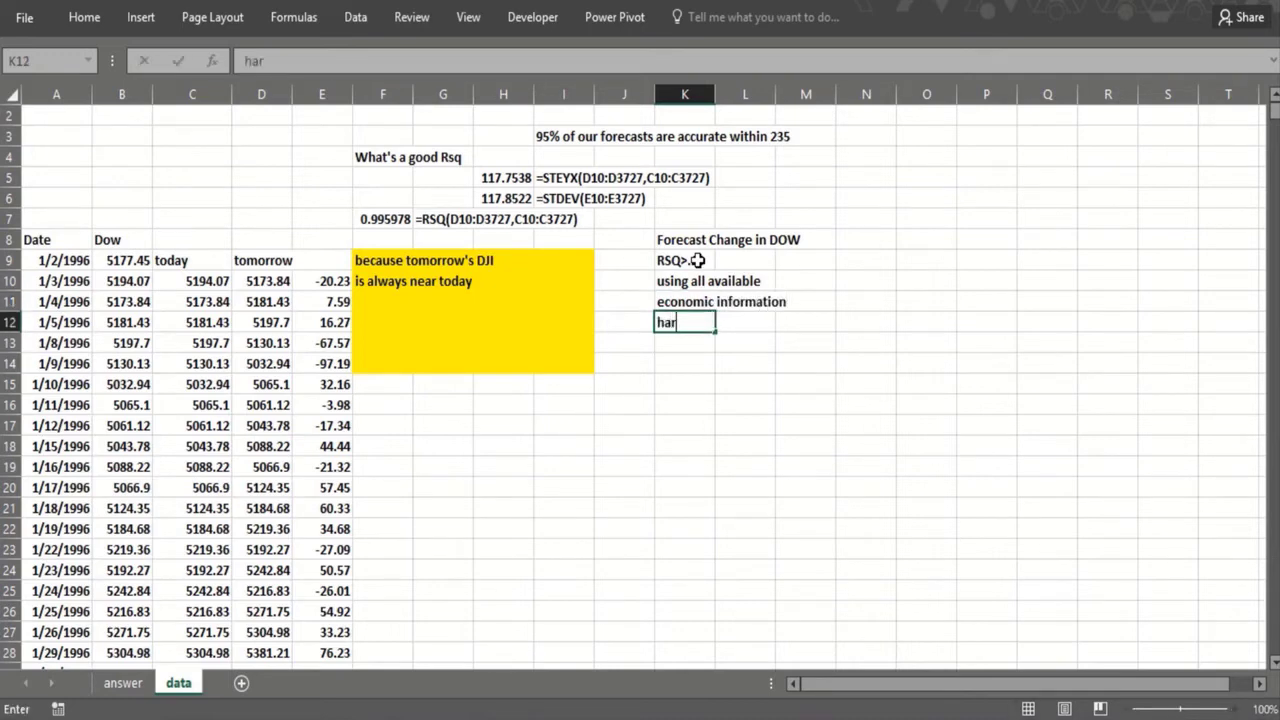
type("d problem")
key("Return")
type("Effi")
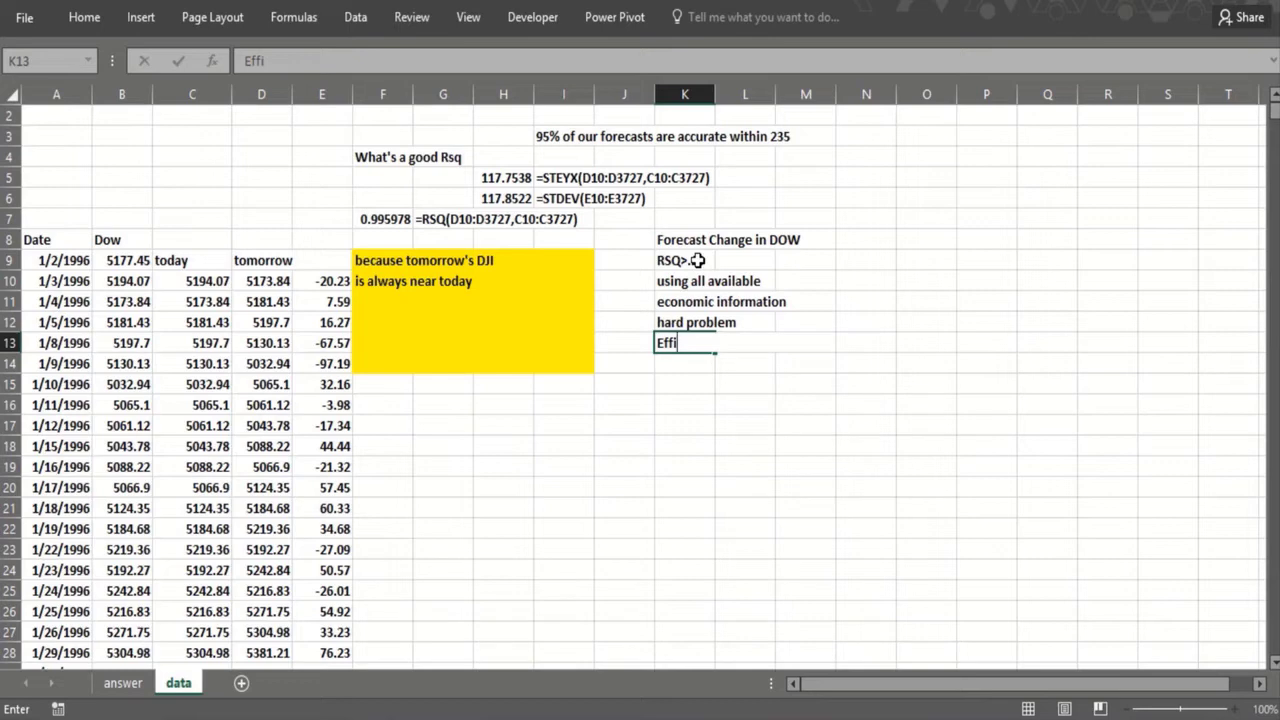
type("cient Market Hypothesis")
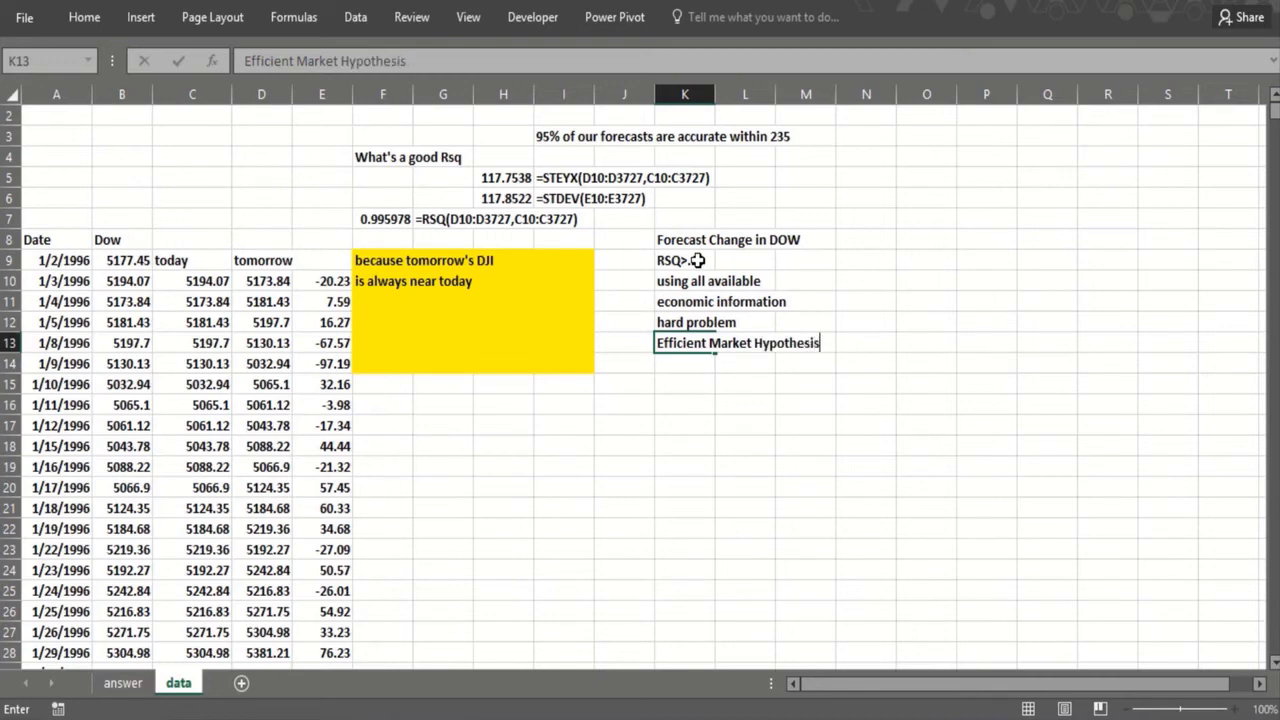
key("Return")
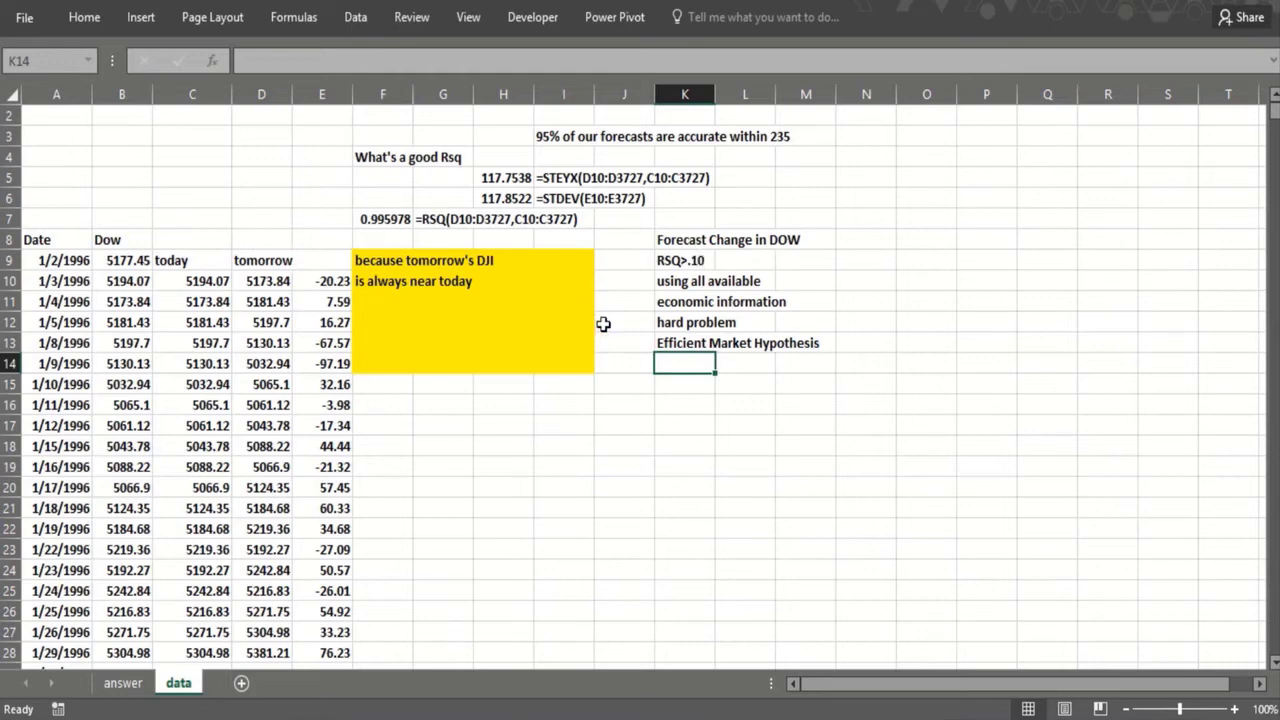
Step: Review the RSQ>.10 note in K9 against the R-squared formula in F7
left_click(670, 262)
left_click(671, 365)
left_click(373, 222)
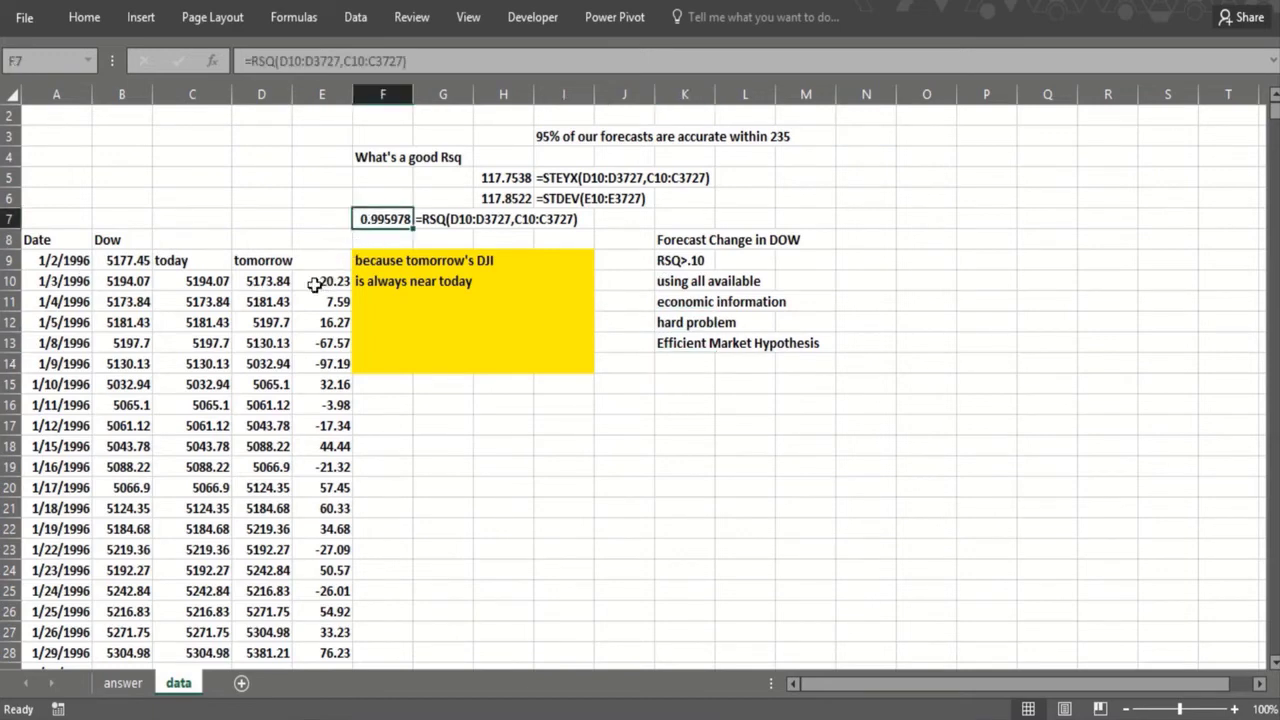
left_click(408, 337)
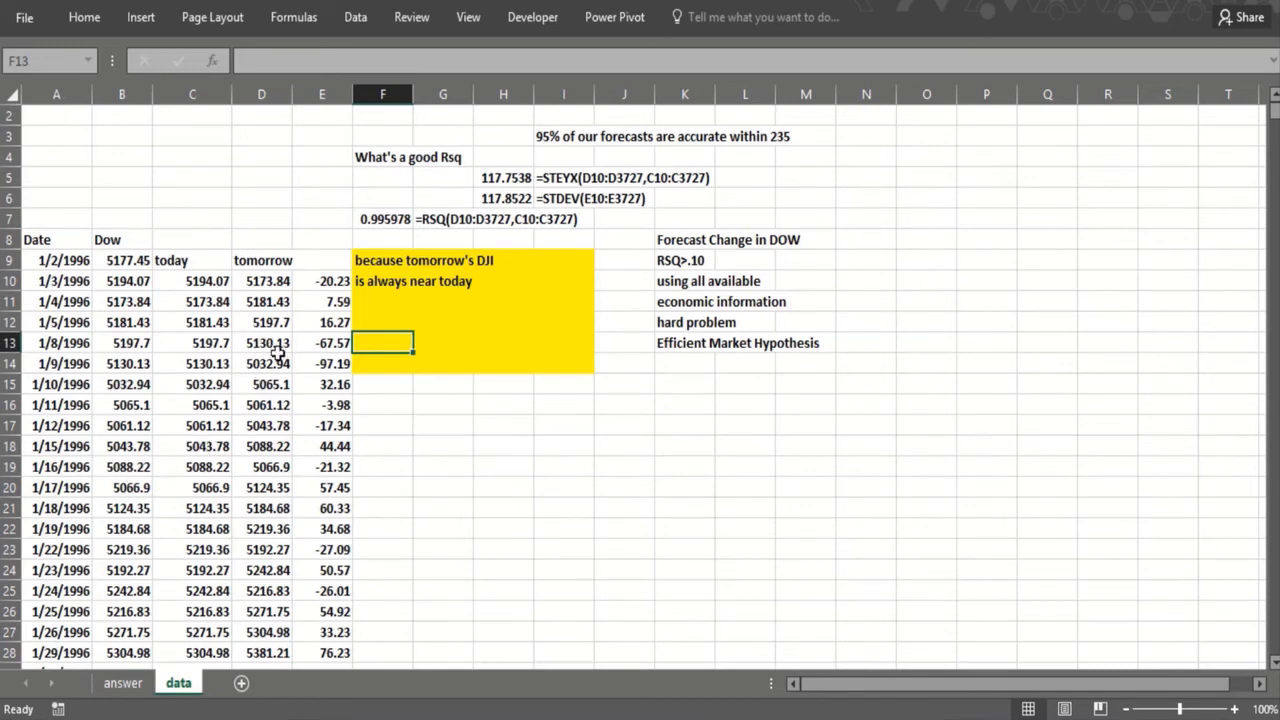
left_click(414, 462)
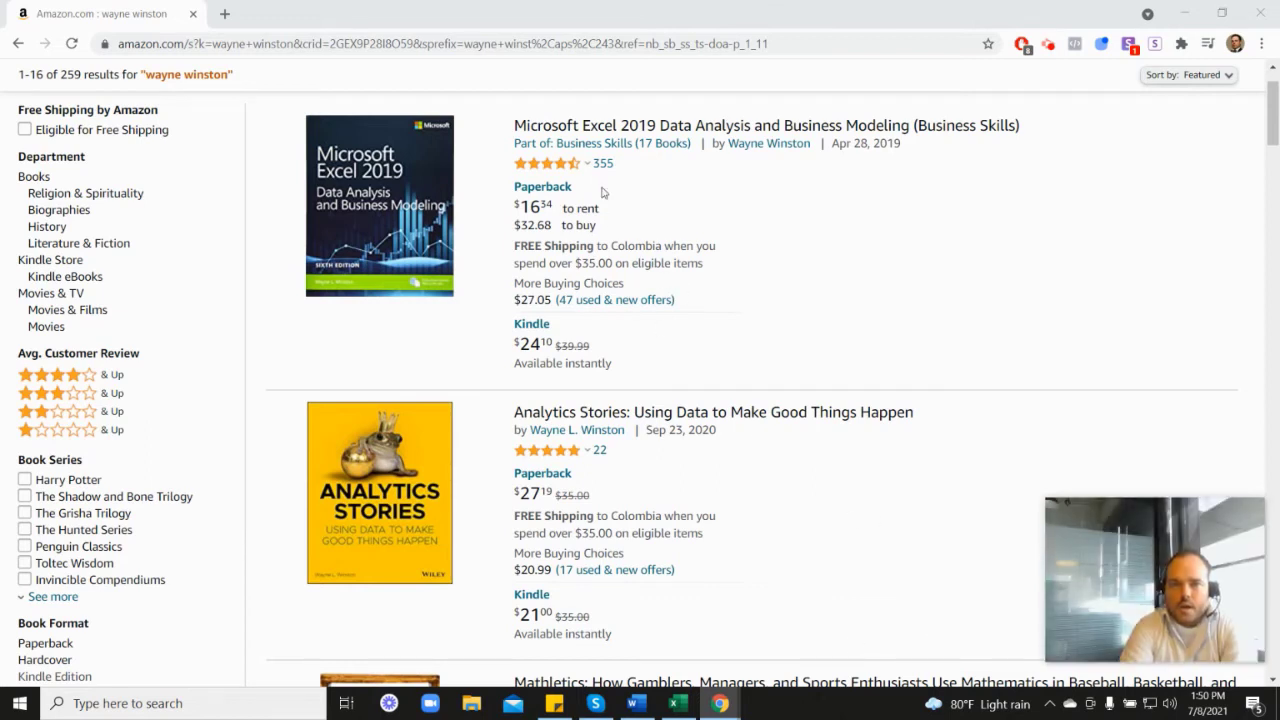
Step: Examine the author's books in the Amazon search results, including the customer rating breakdown for Marketing Analytics: Data-Driven Techniques with Microsoft Excel
mouse_move(549, 173)
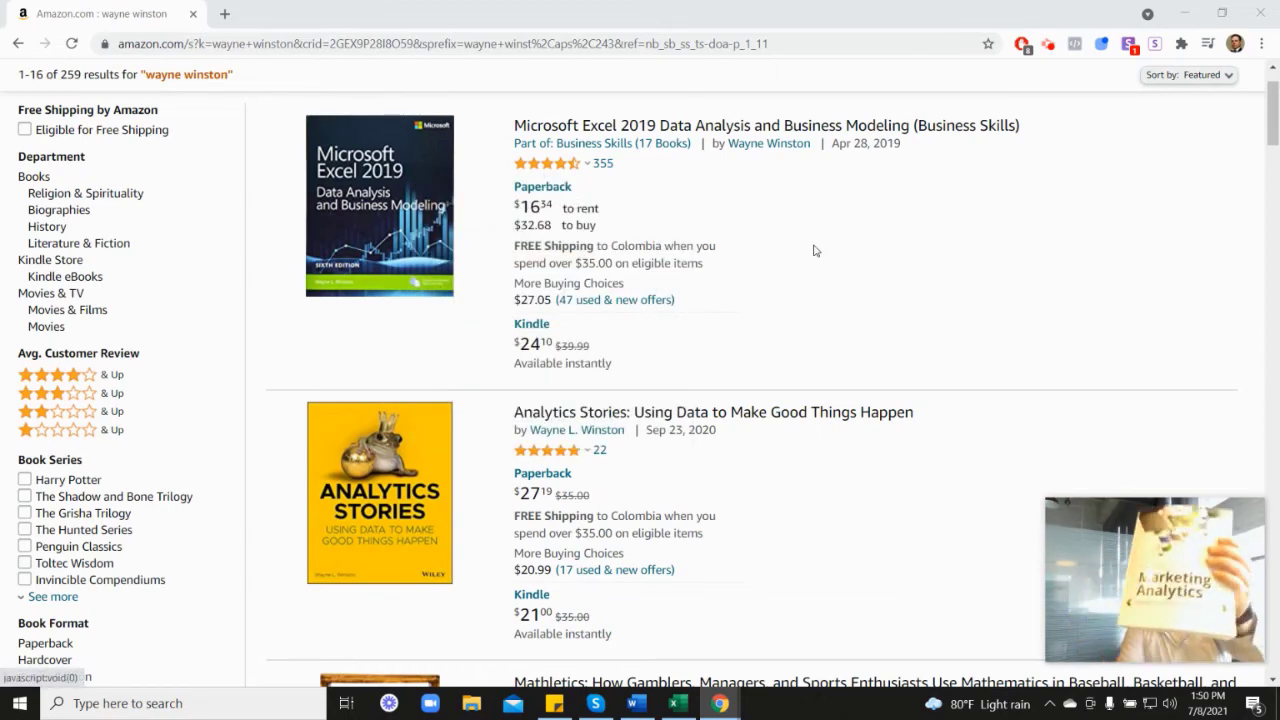
scroll(1174, 409, "down", 3)
scroll(1165, 352, "down", 4)
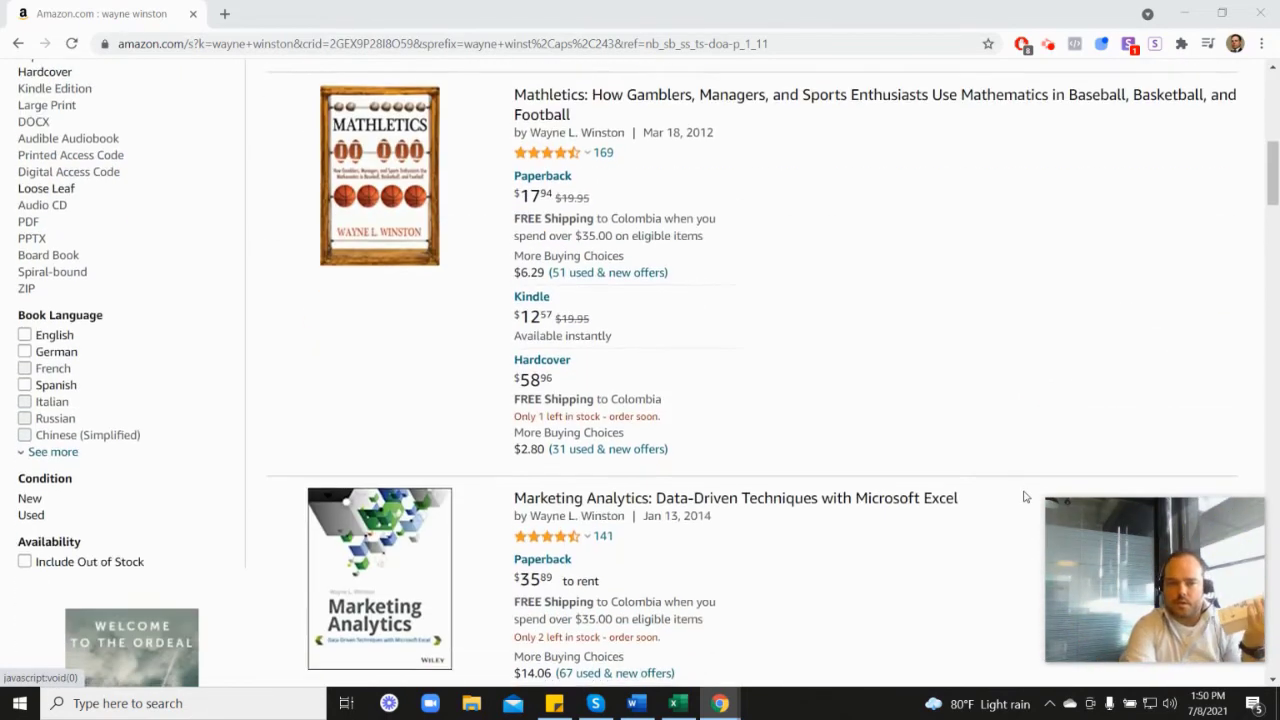
mouse_move(566, 376)
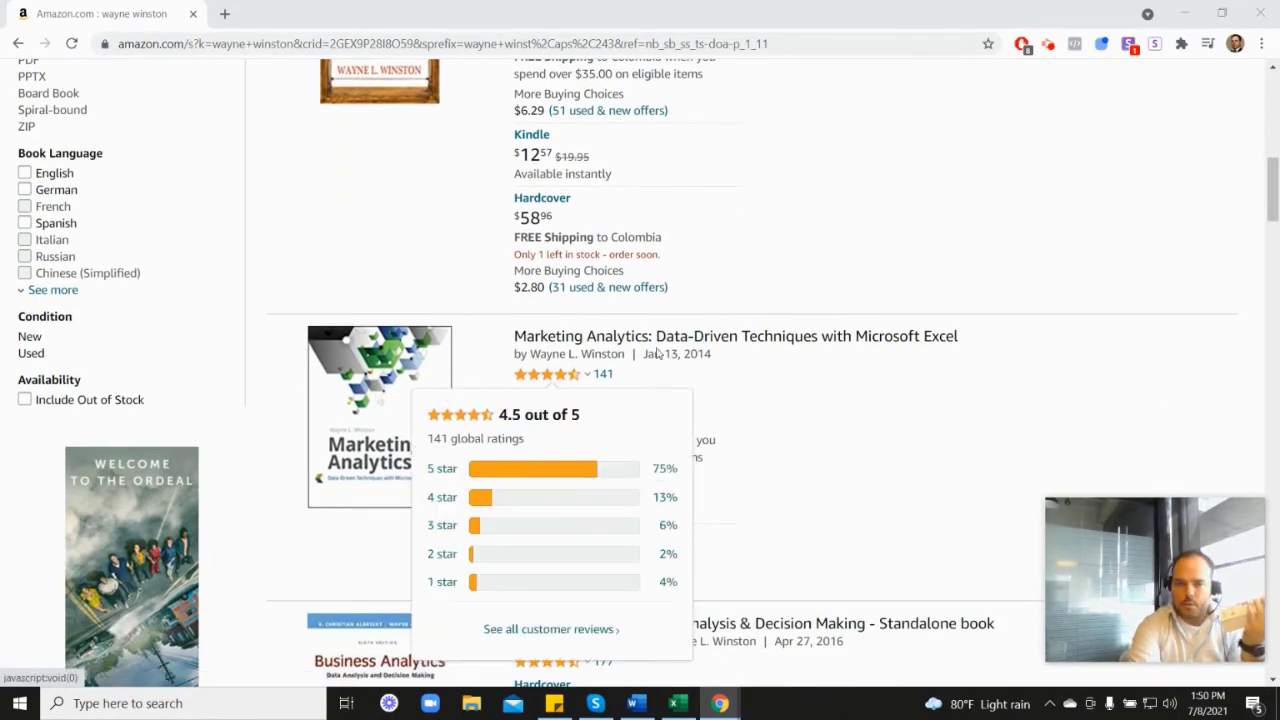
scroll(744, 378, "up", 5)
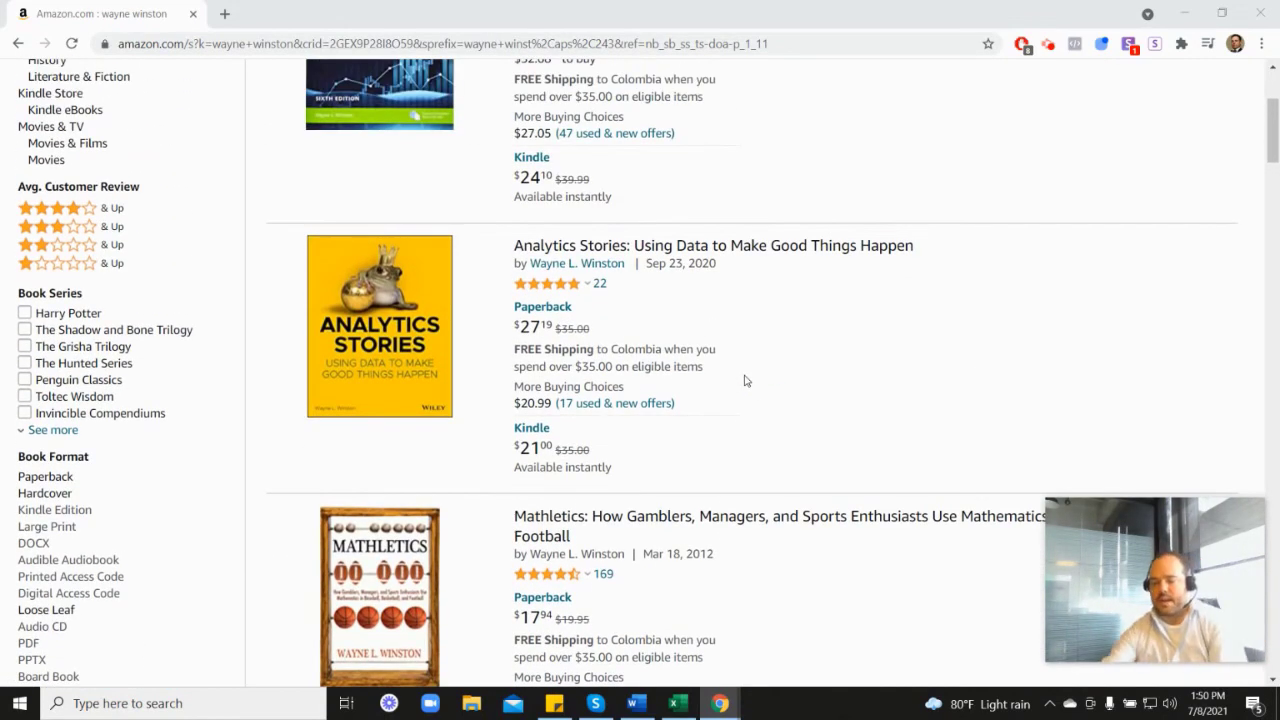